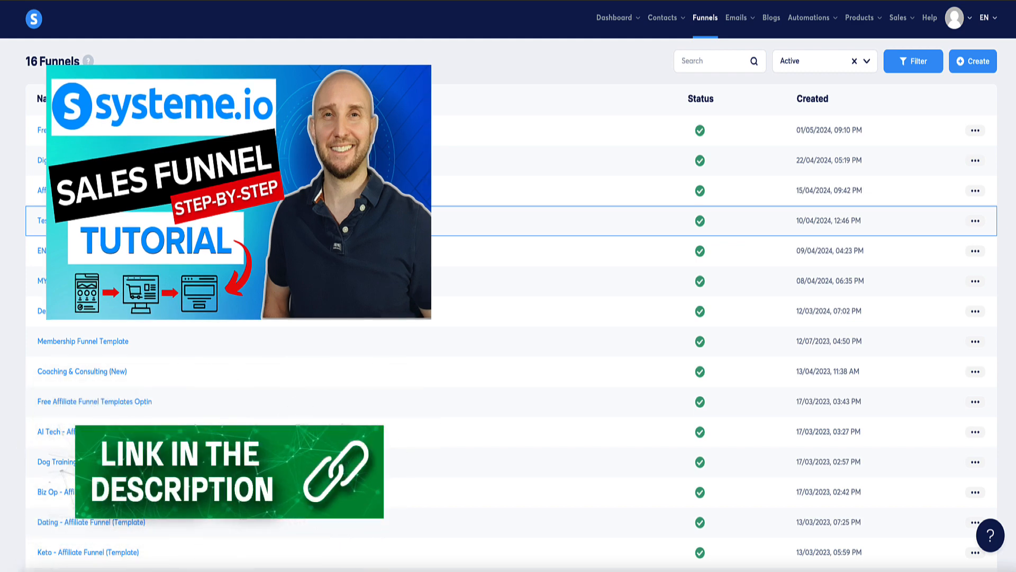
Open the Test sales funnel from the funnels list
click(72, 225)
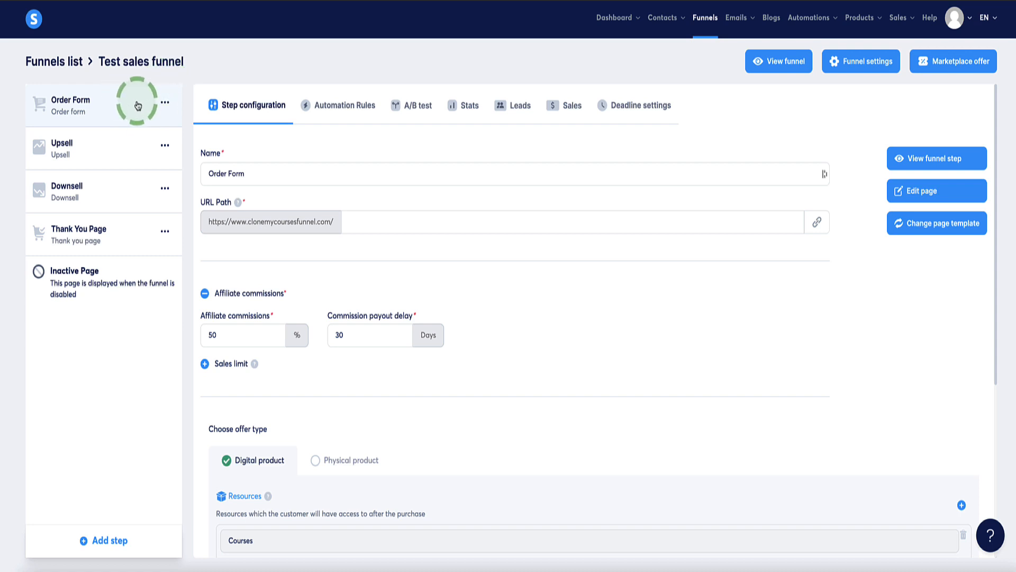
click(114, 542)
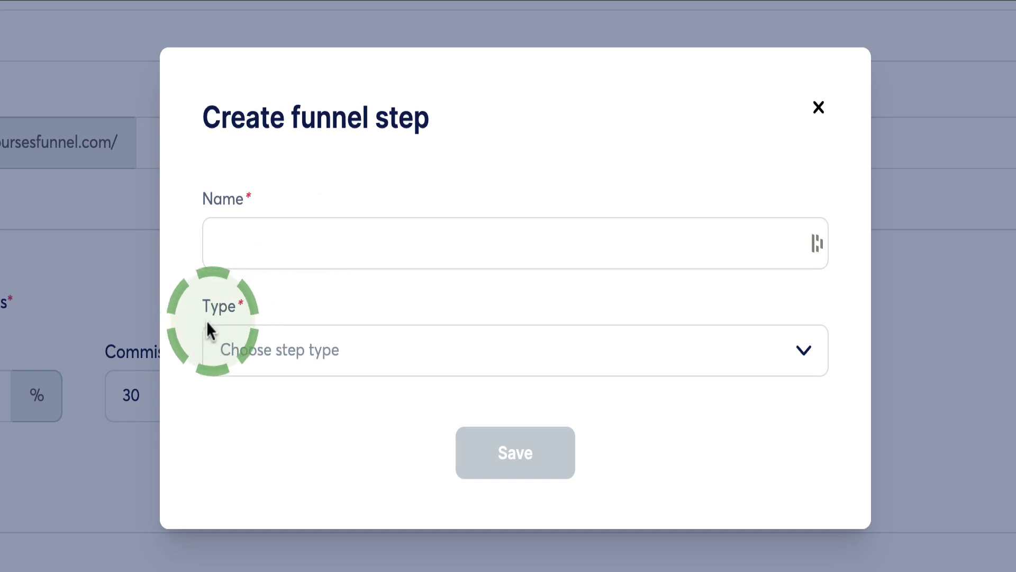
click(263, 350)
scroll(280, 485, down, 4)
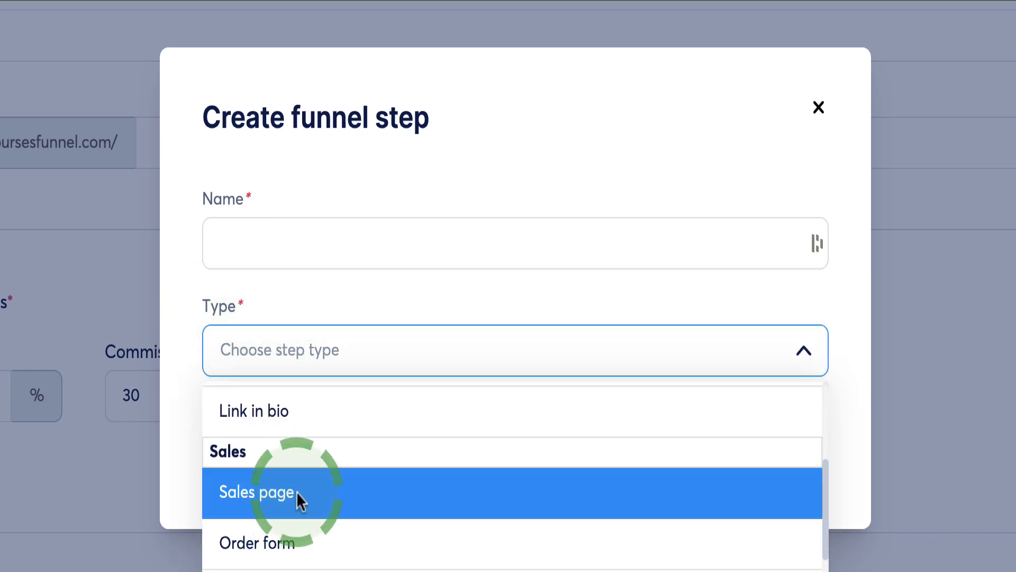
scroll(272, 480, down, 1)
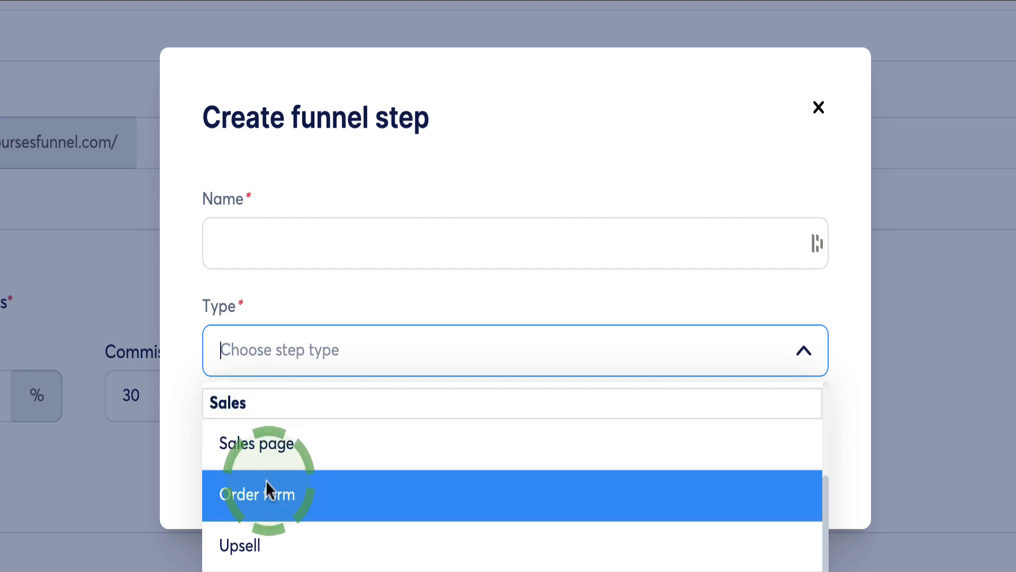
click(239, 497)
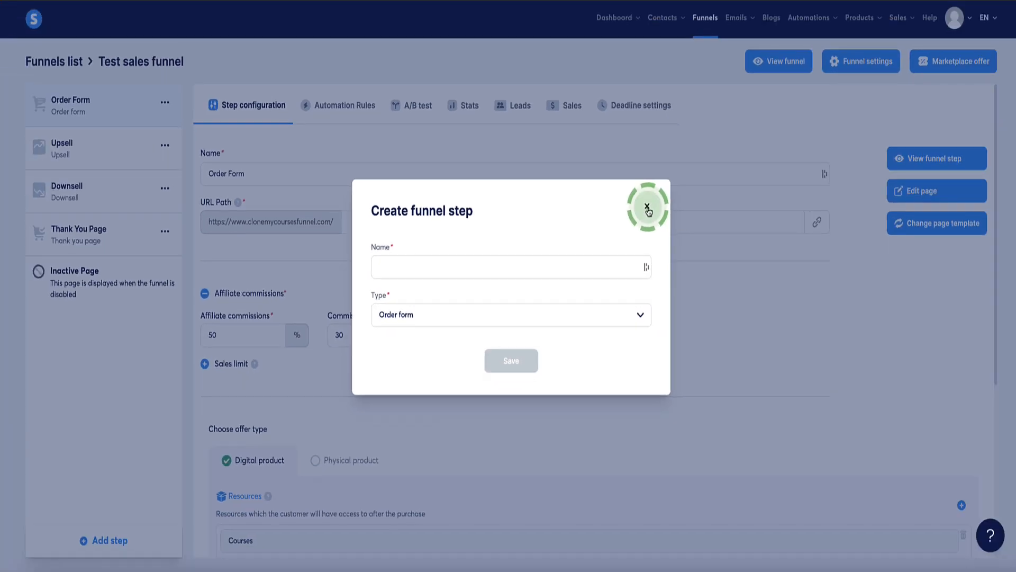
click(819, 107)
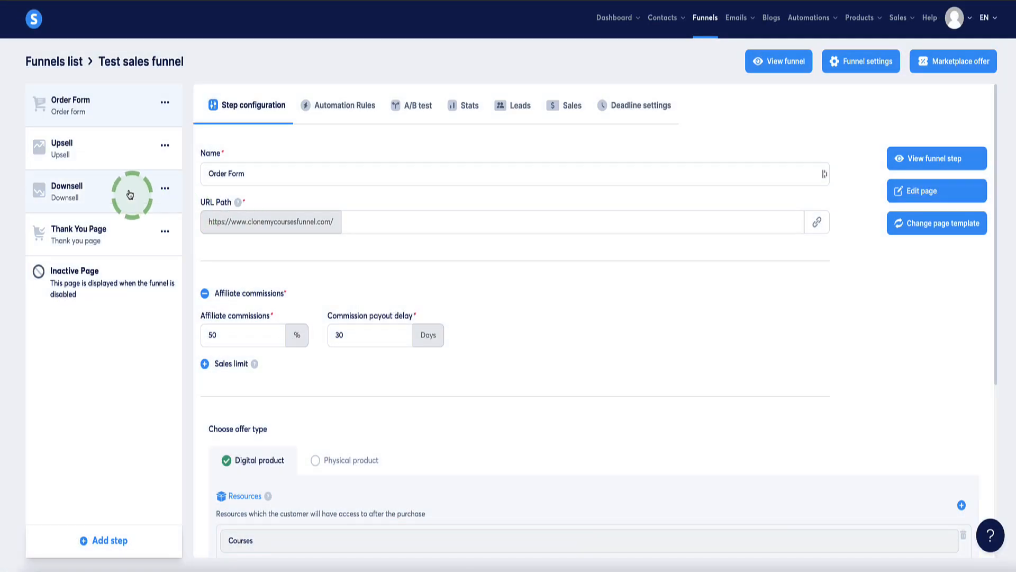
Open the funnel's Order Form page for editing
mouse_move(101, 243)
mouse_down()
mouse_move(107, 142)
mouse_move(97, 227)
mouse_up()
click(122, 102)
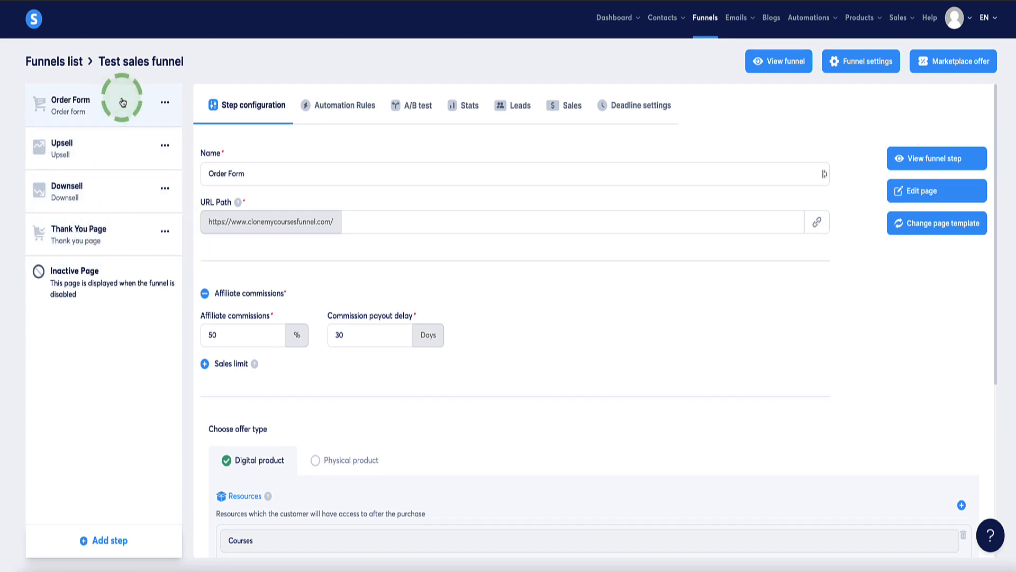
click(922, 194)
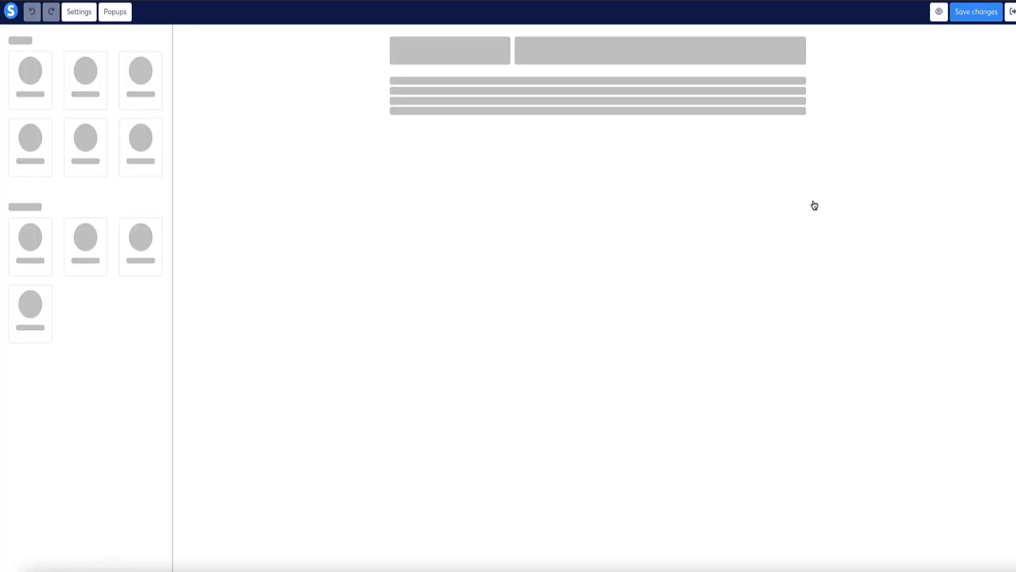
Look through the order form page's layout, from the guest information fields to the payment and price sections
scroll(225, 285, down, 2)
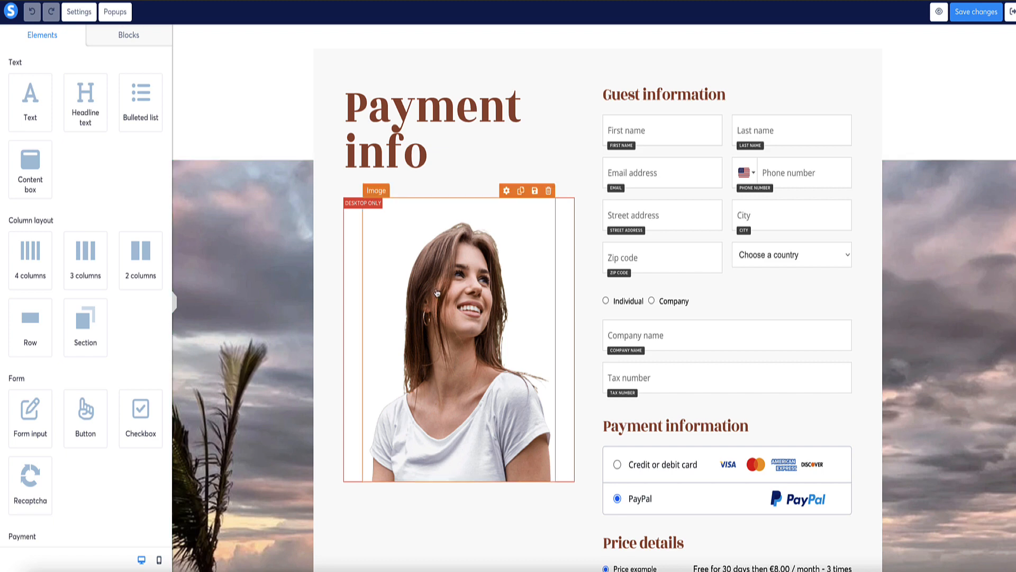
scroll(328, 283, down, 5)
scroll(326, 283, down, 12)
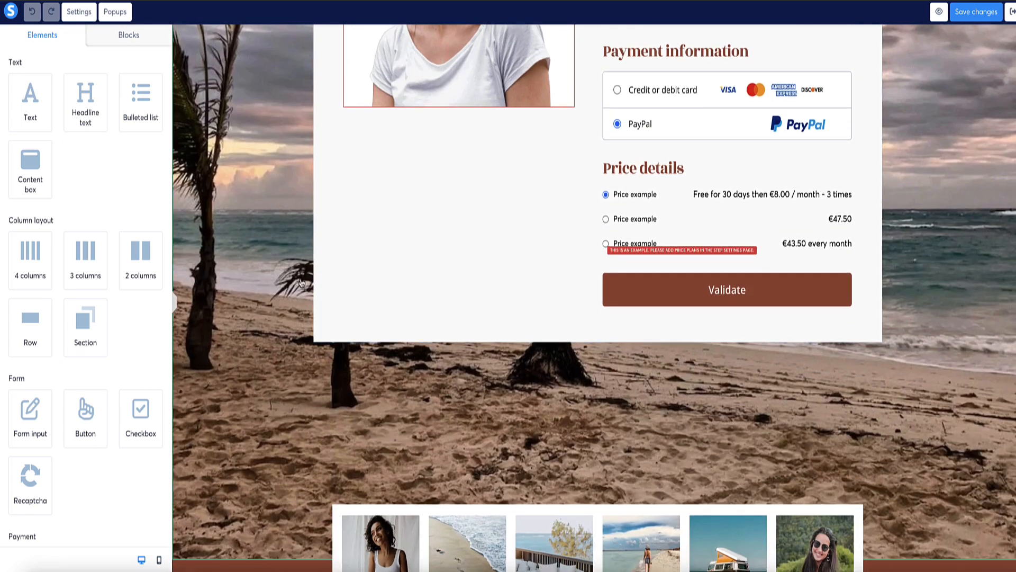
scroll(289, 281, up, 3)
scroll(289, 281, up, 18)
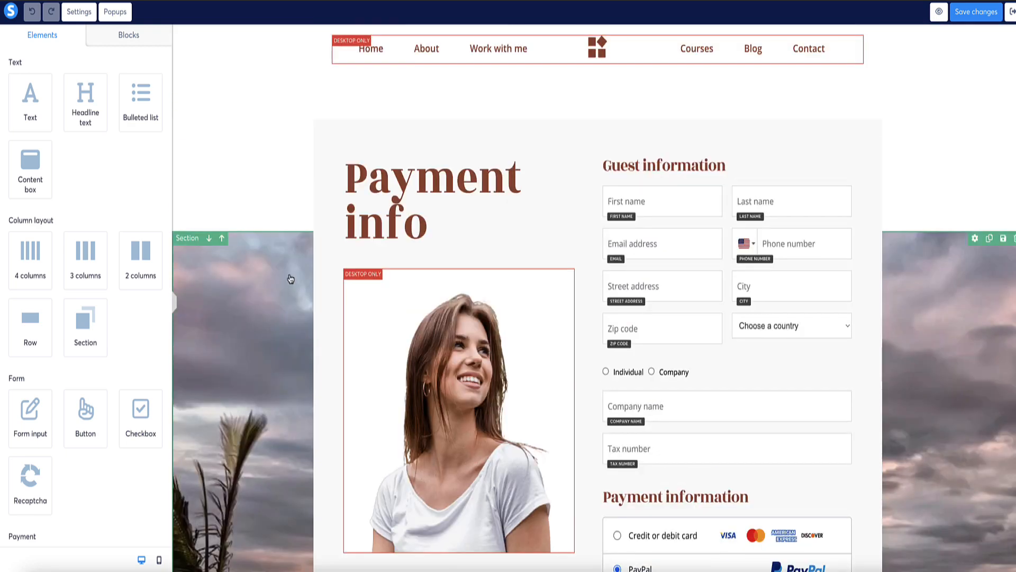
scroll(290, 279, down, 4)
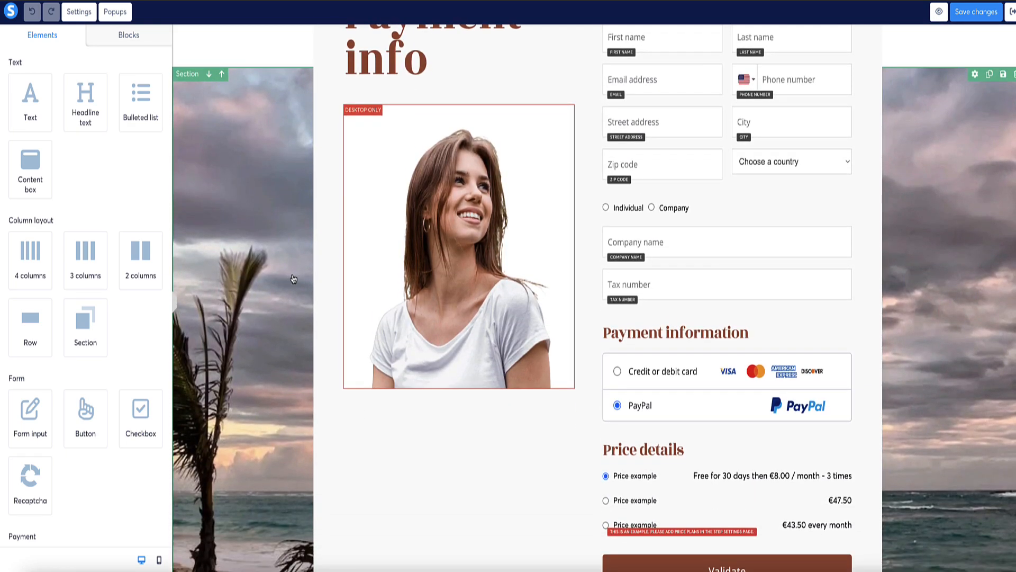
click(365, 214)
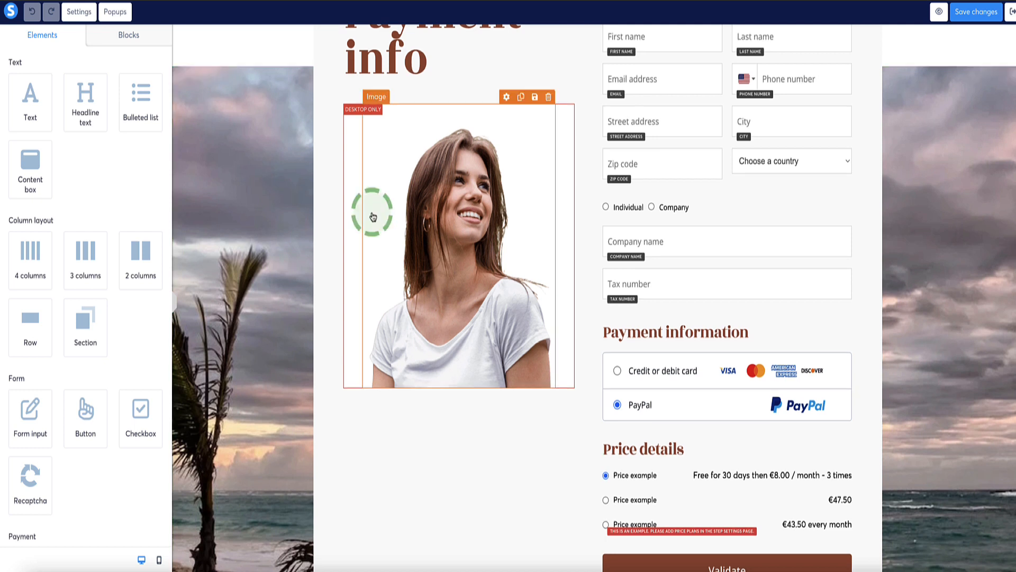
click(264, 199)
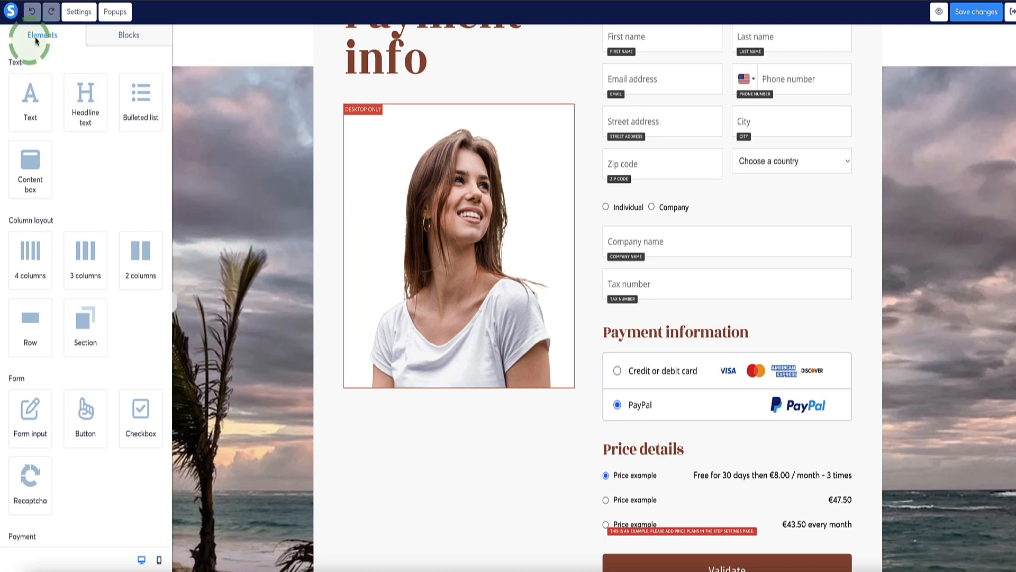
Add an Order bump element between the Tax number field and the Payment information heading
scroll(66, 152, down, 5)
scroll(66, 152, down, 1)
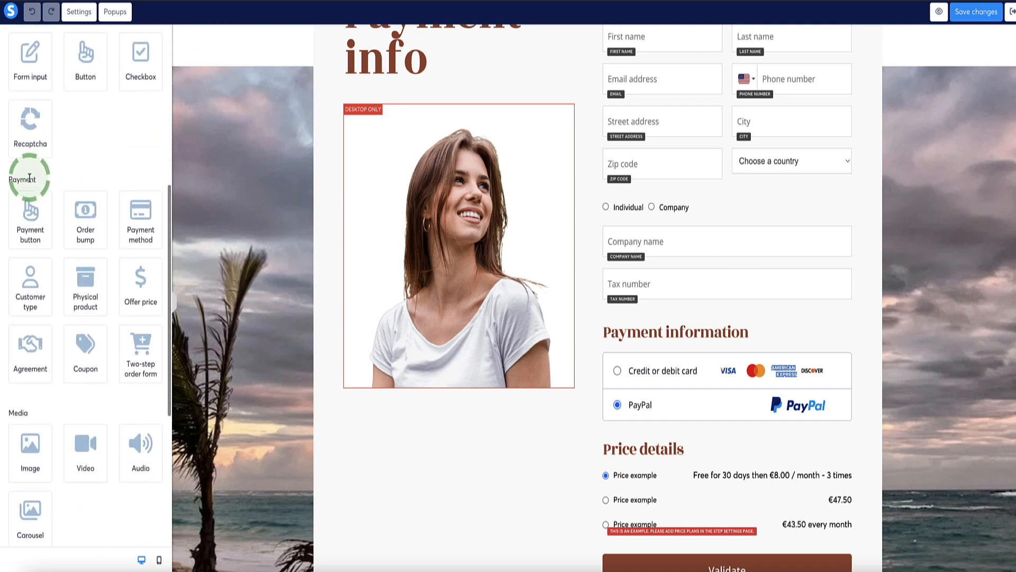
scroll(130, 167, down, 1)
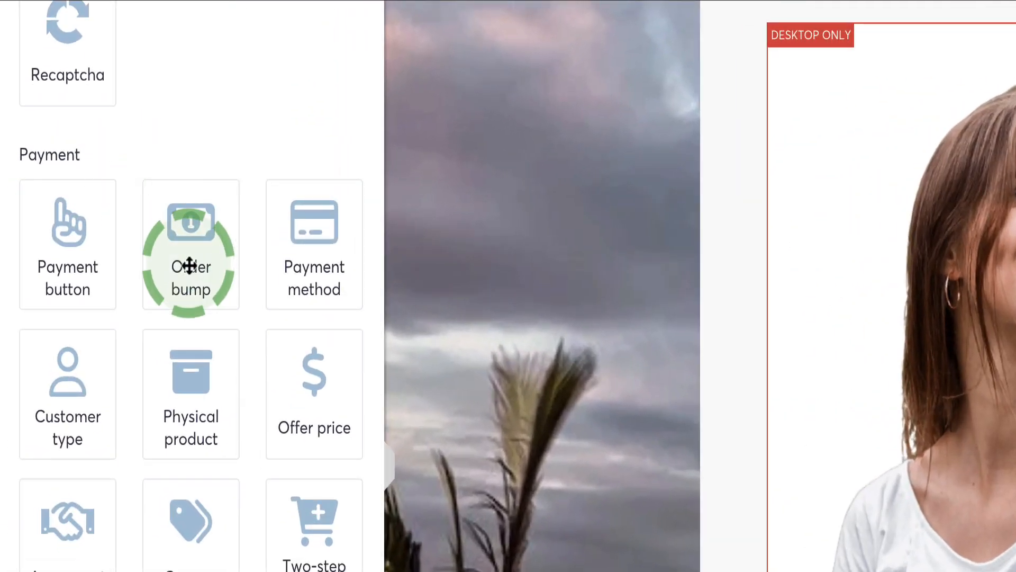
drag(191, 300, 1015, 362)
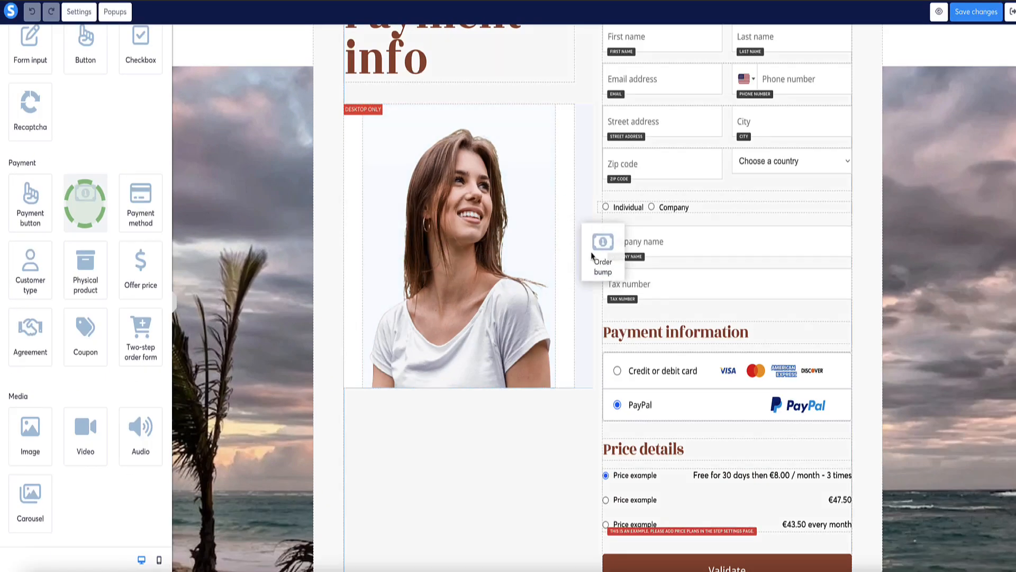
drag(592, 255, 688, 359)
scroll(675, 293, up, 2)
scroll(676, 266, down, 1)
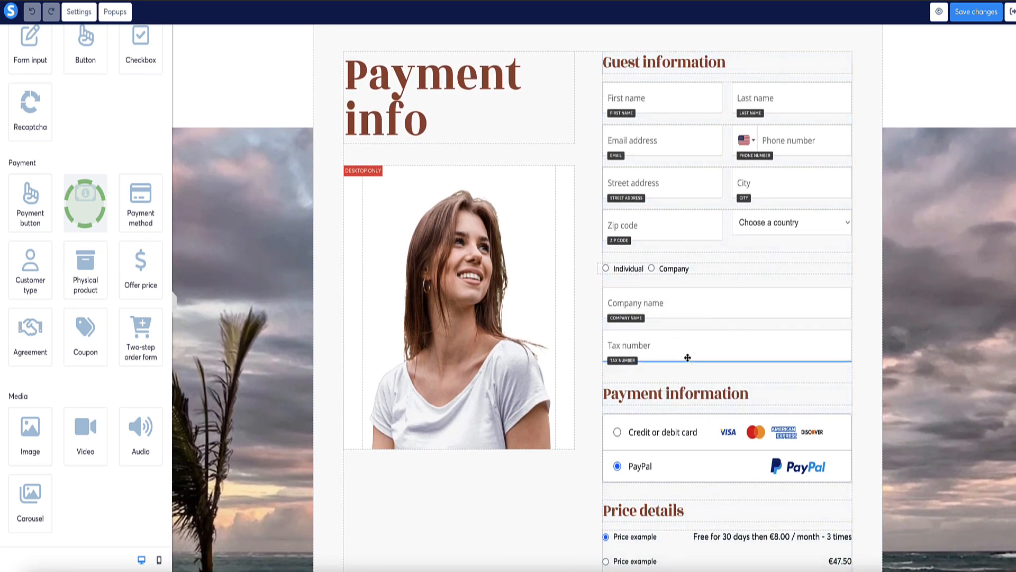
scroll(641, 299, down, 2)
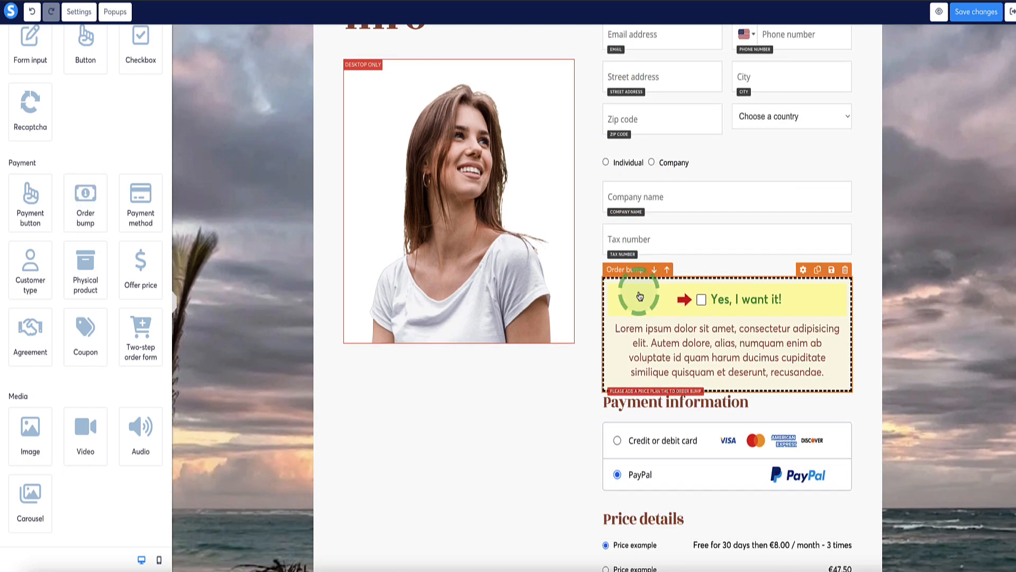
scroll(673, 454, down, 1)
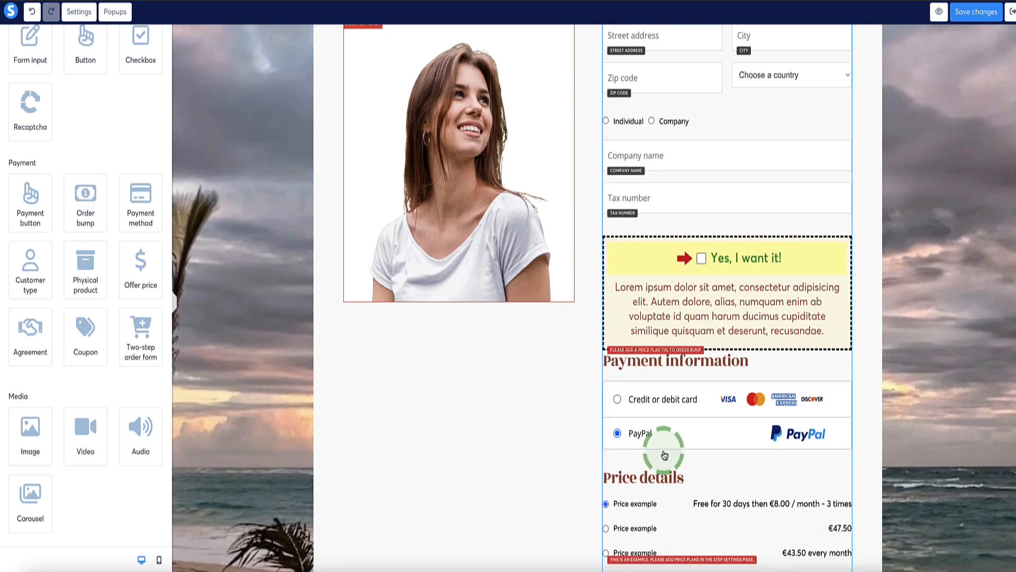
Change the order bump's name to "Get my ebook! only $7!"
click(706, 269)
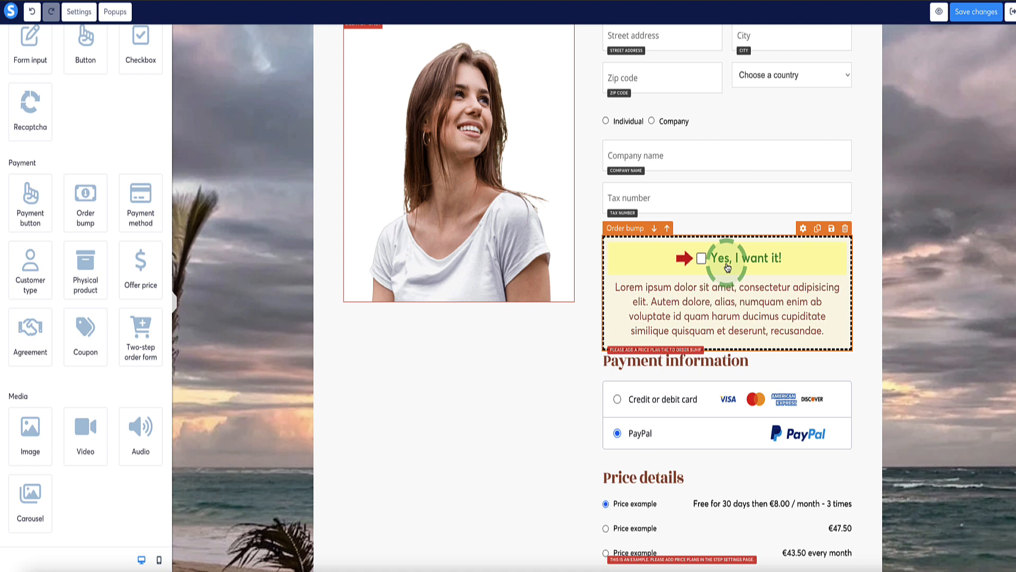
click(705, 275)
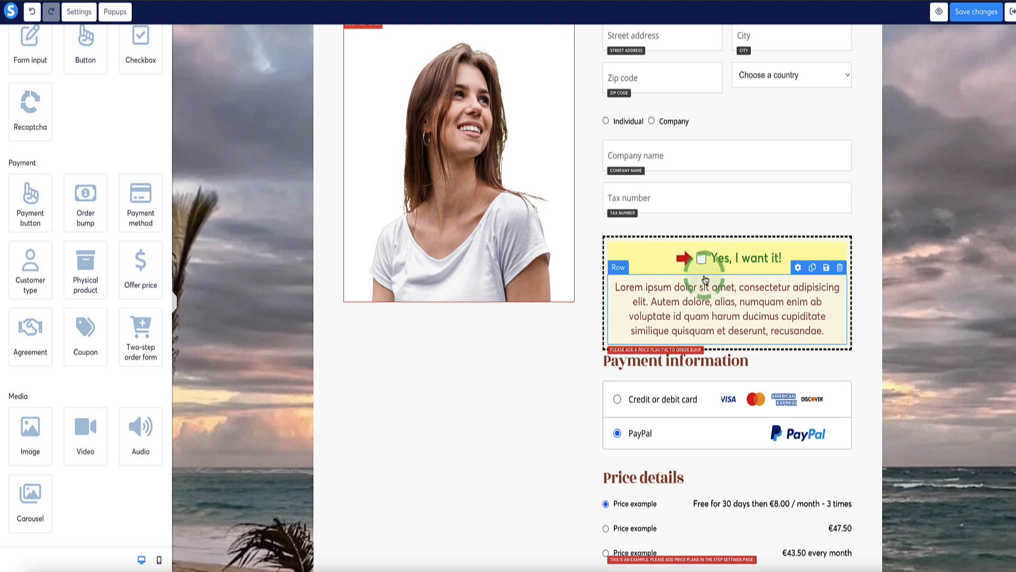
click(698, 301)
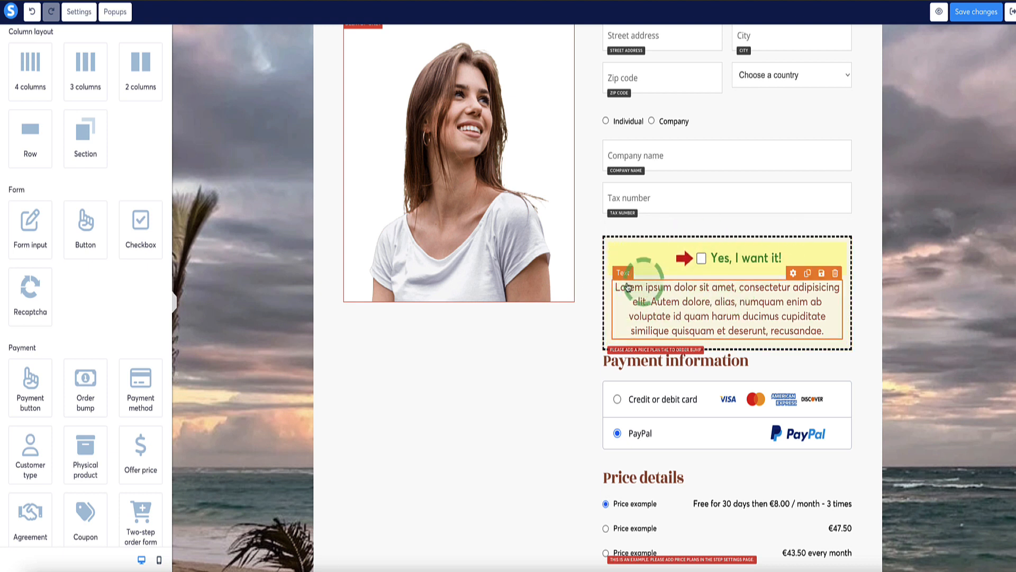
click(631, 236)
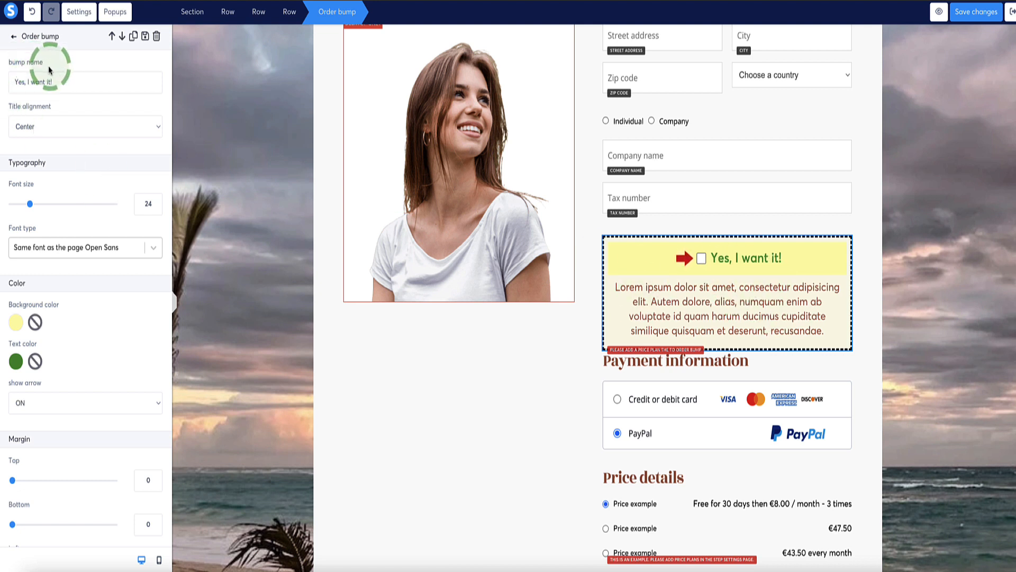
click(62, 85)
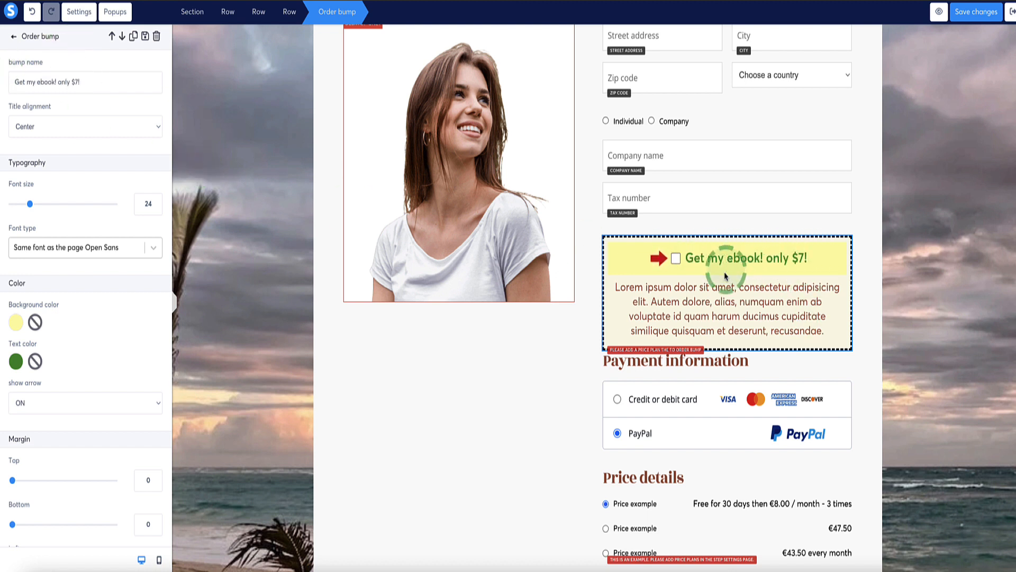
Replace the order bump's placeholder paragraph with "Write about your product here..."
click(720, 299)
double_click(696, 303)
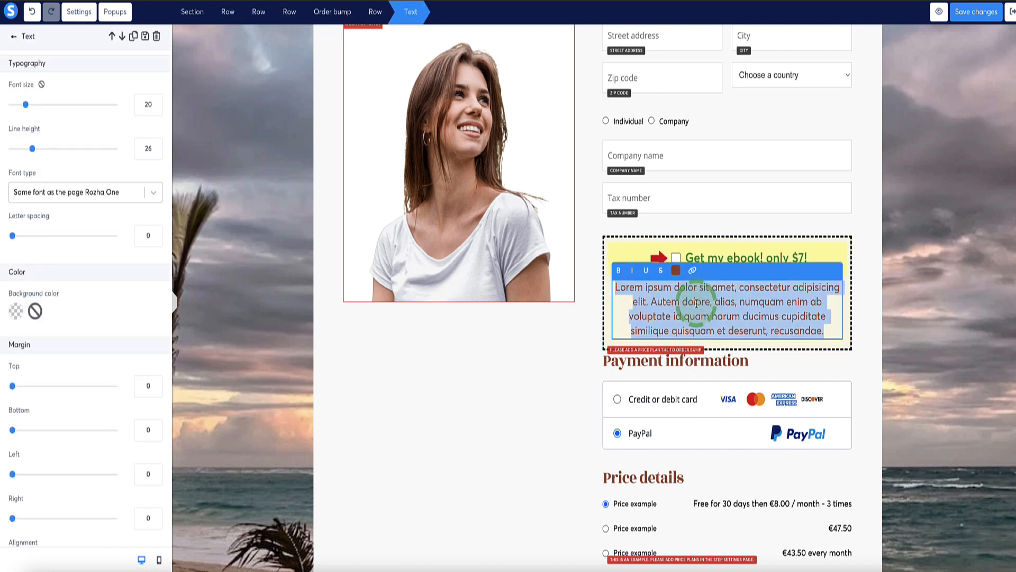
click(705, 299)
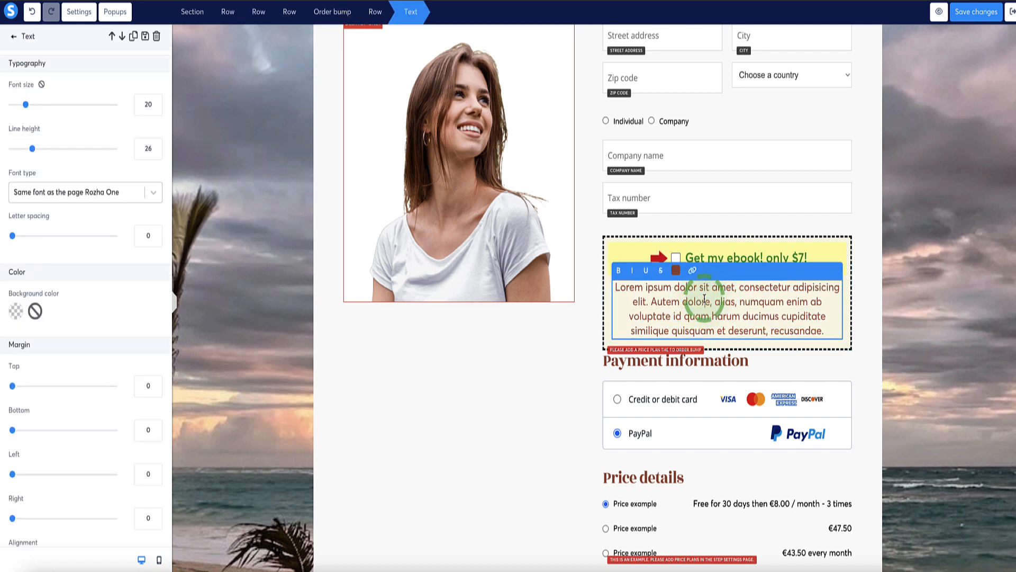
triple_click(725, 302)
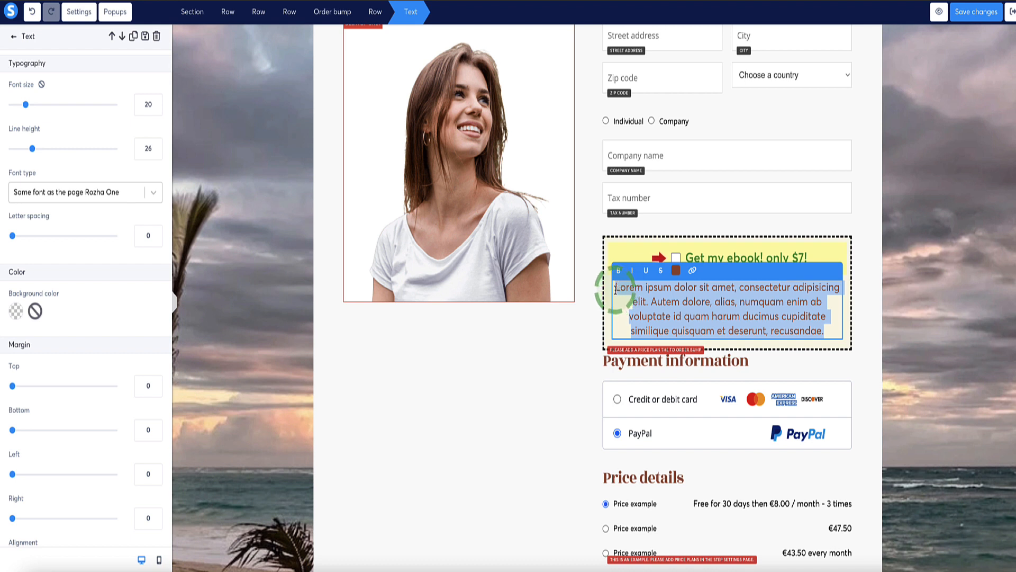
text(Write about your product here...)
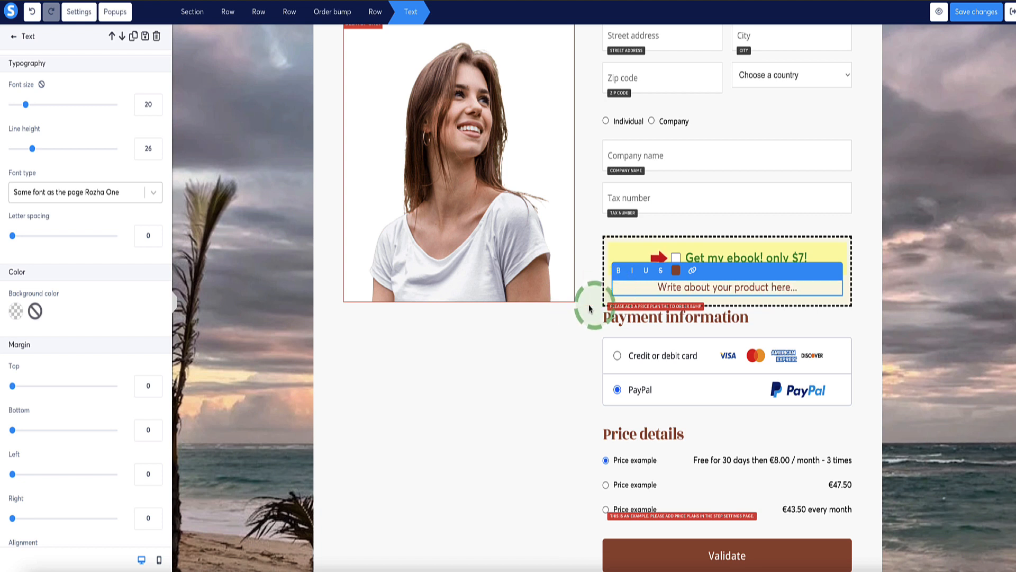
Set the order bump title's font size to 28
click(611, 258)
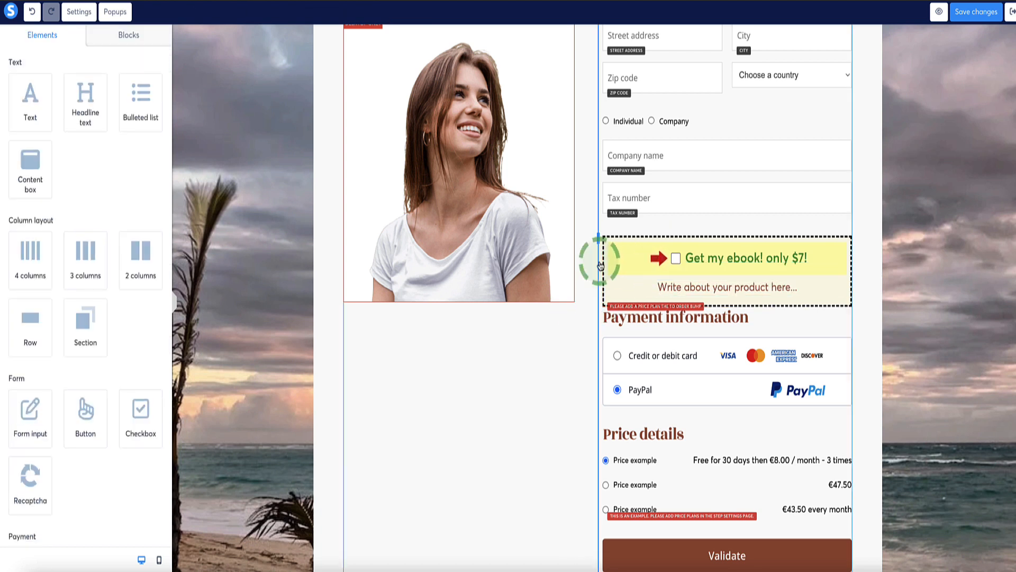
click(617, 249)
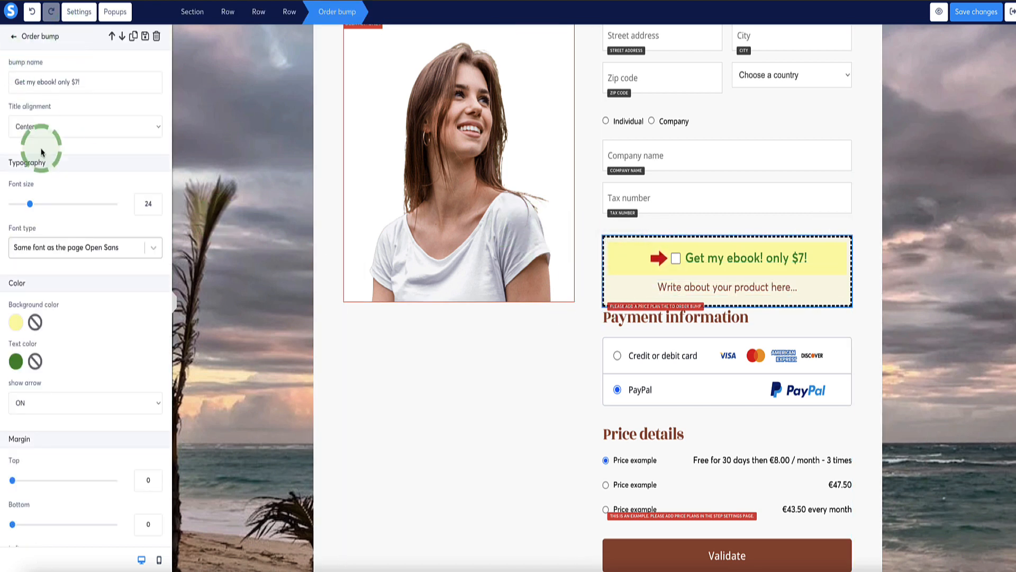
drag(32, 204, 35, 204)
Set the order bump's top margin to 24 and its bottom margin to 31
scroll(47, 231, down, 2)
scroll(32, 227, down, 1)
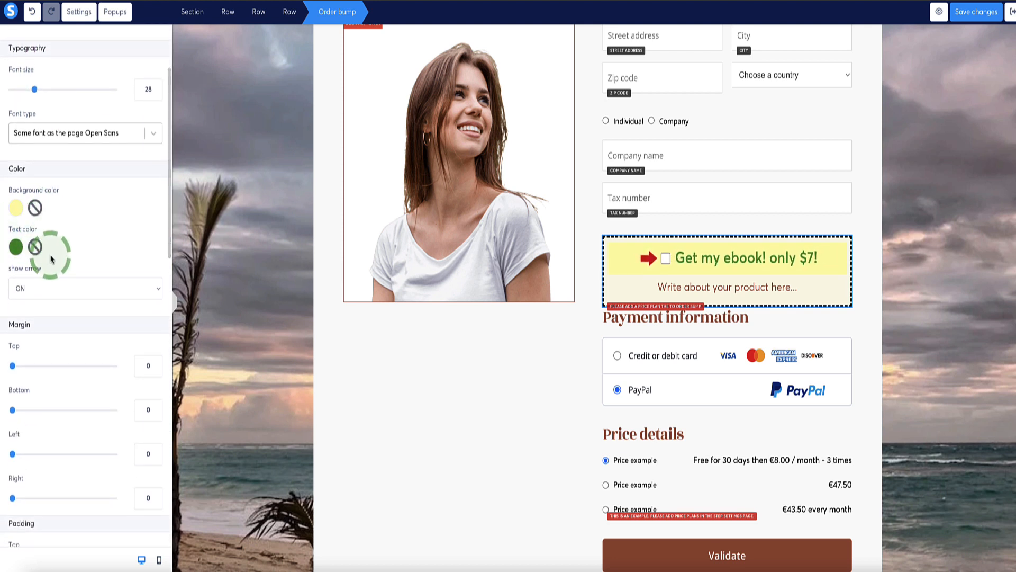
scroll(61, 314, down, 1)
scroll(42, 341, down, 1)
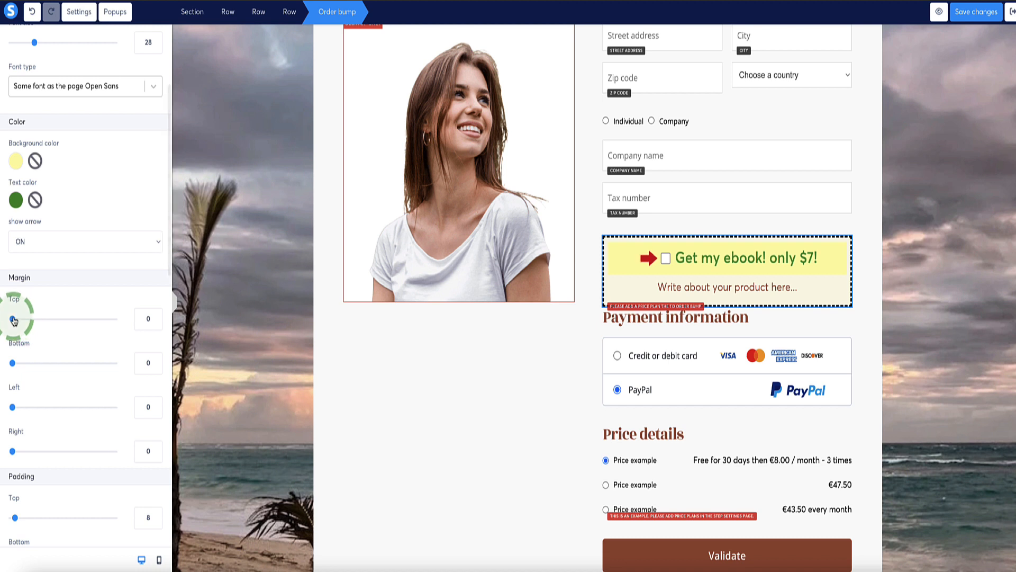
drag(12, 319, 24, 320)
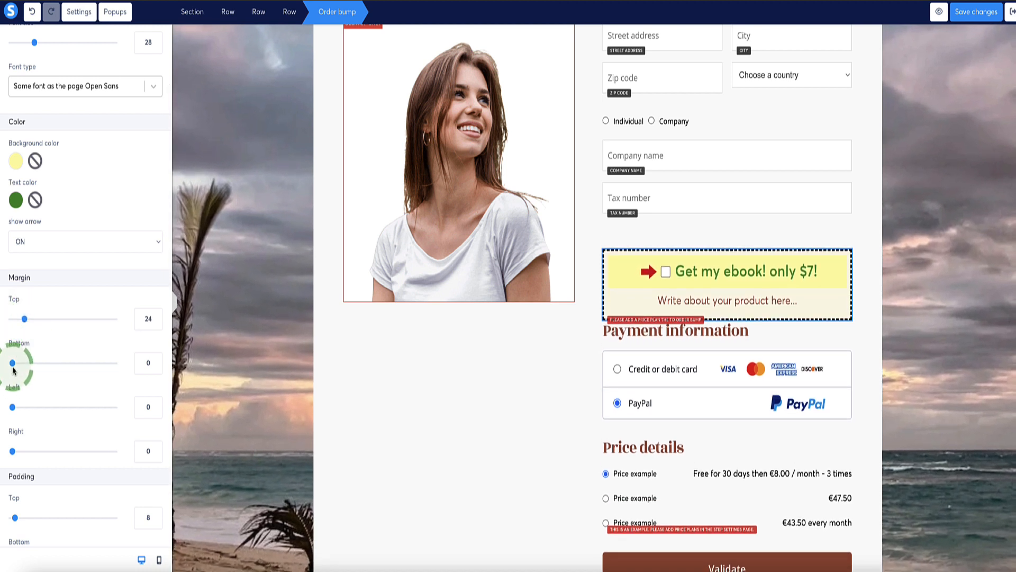
drag(13, 367, 28, 367)
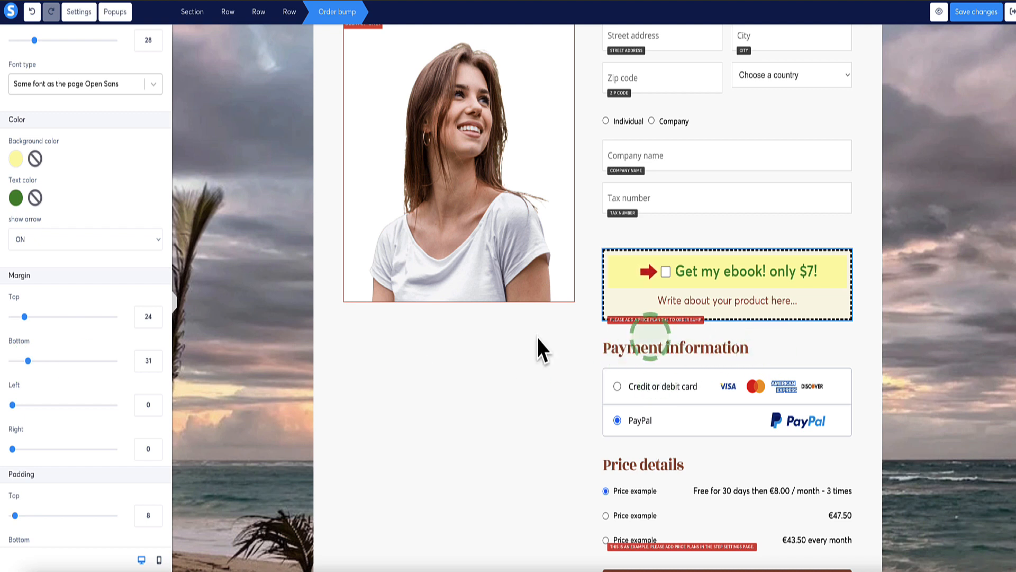
Apply a hard shadow to the order bump
scroll(93, 172, down, 1)
scroll(91, 184, down, 5)
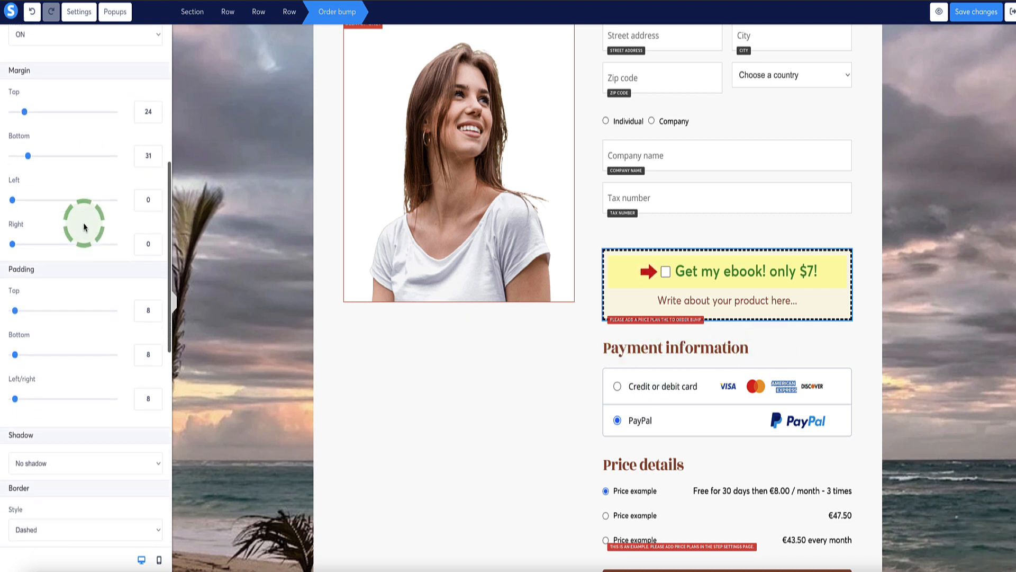
click(157, 284)
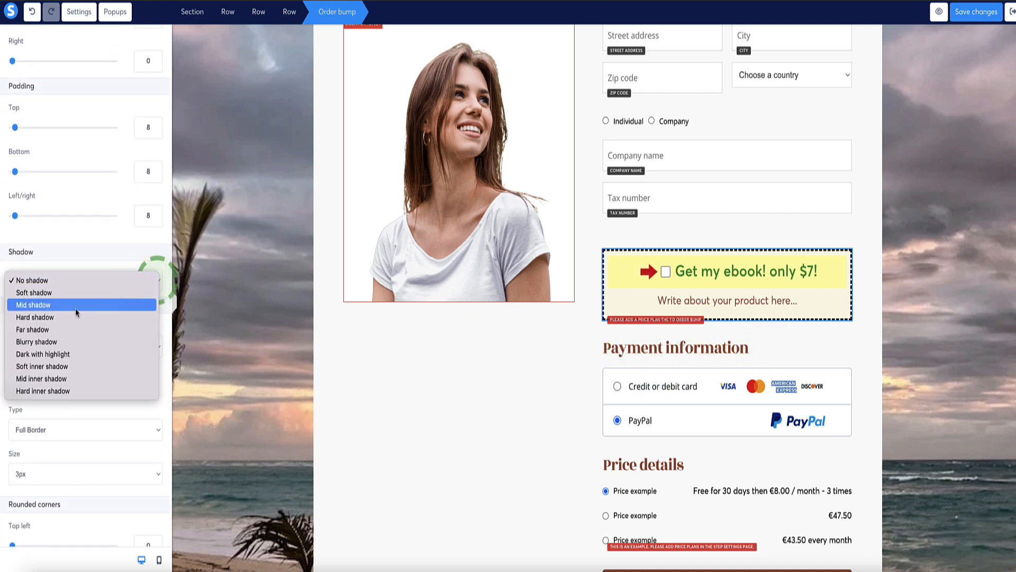
click(77, 323)
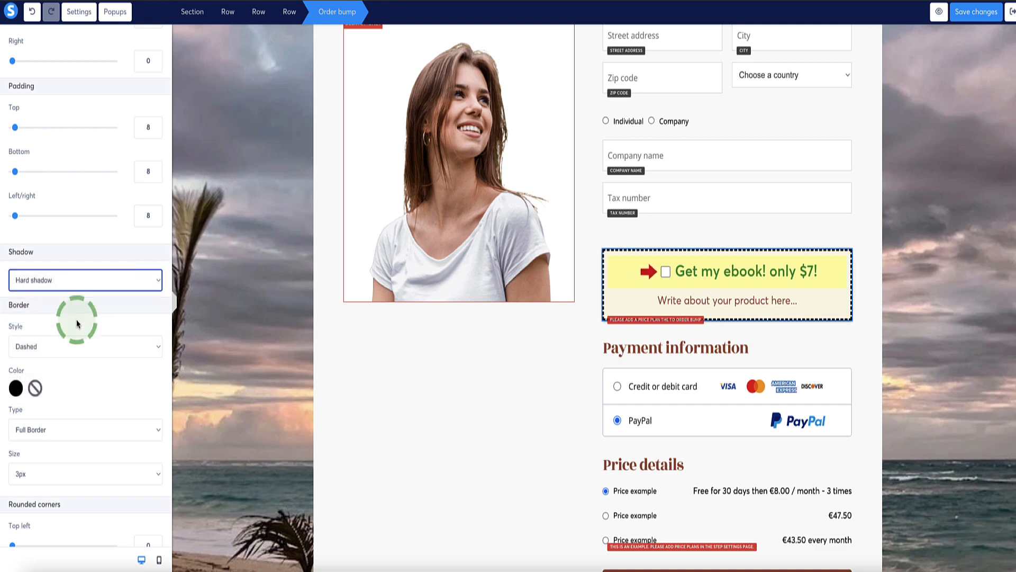
click(696, 299)
click(558, 343)
click(682, 290)
click(681, 279)
Review the order bump's border styles and its rounded corner, display delay and visibility settings
scroll(90, 191, down, 5)
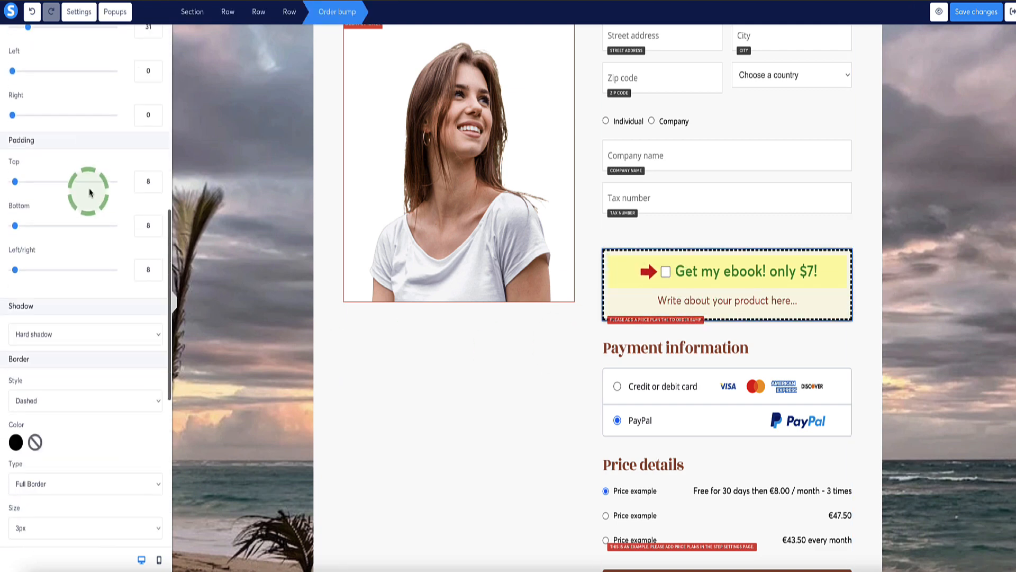
click(148, 299)
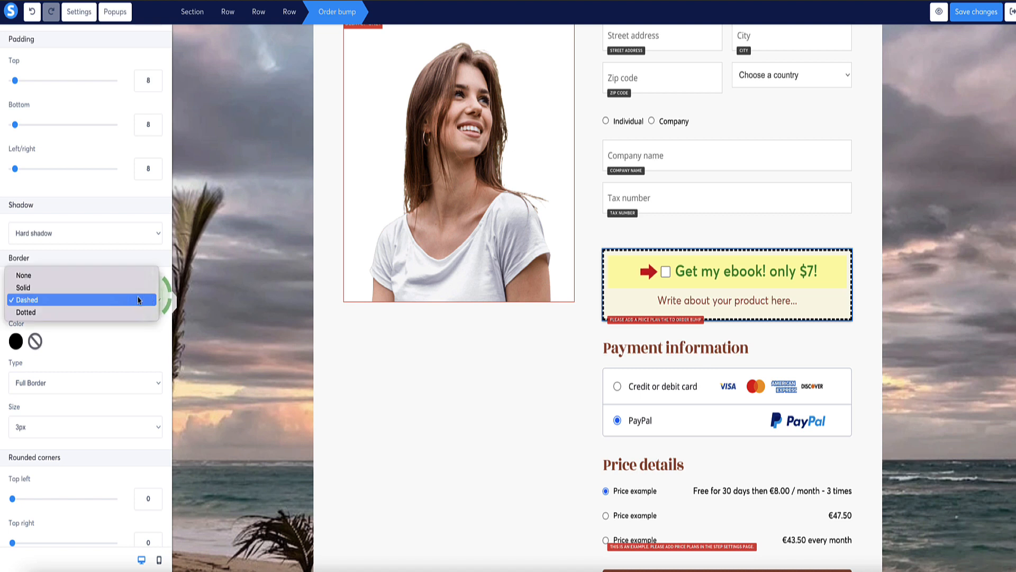
click(95, 337)
scroll(97, 339, down, 5)
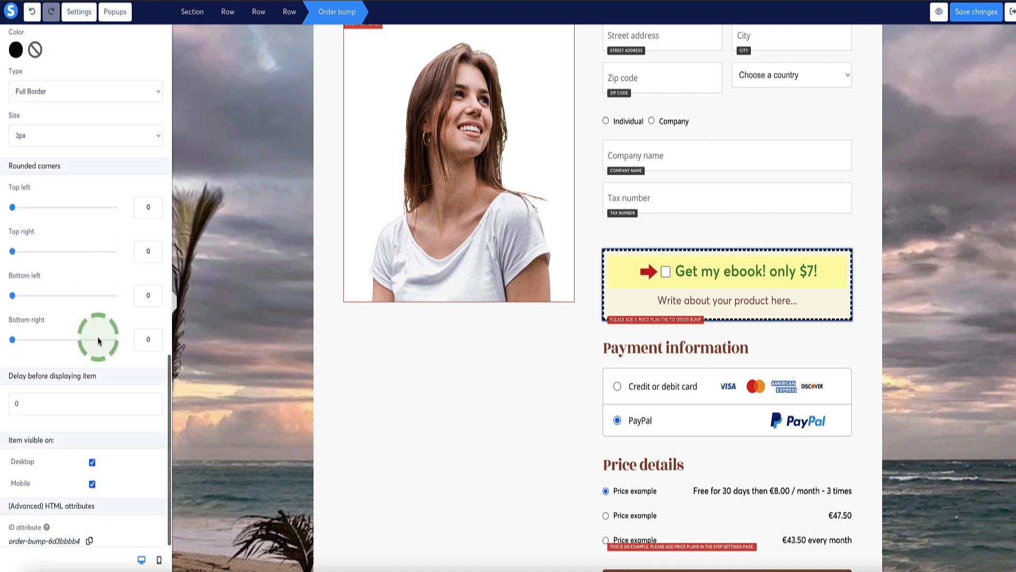
scroll(98, 341, up, 10)
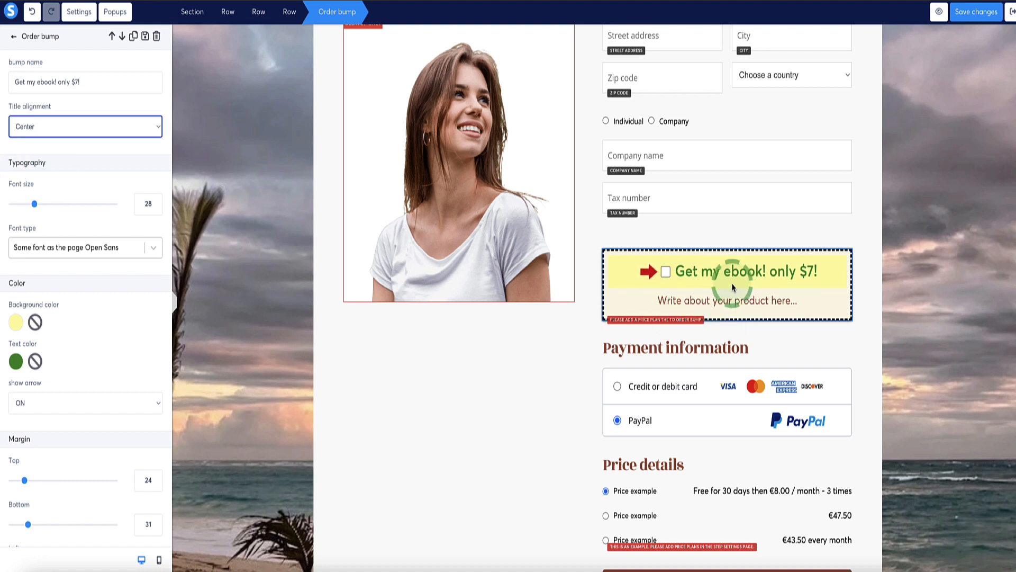
Save the order form page changes and exit the page editor
click(980, 11)
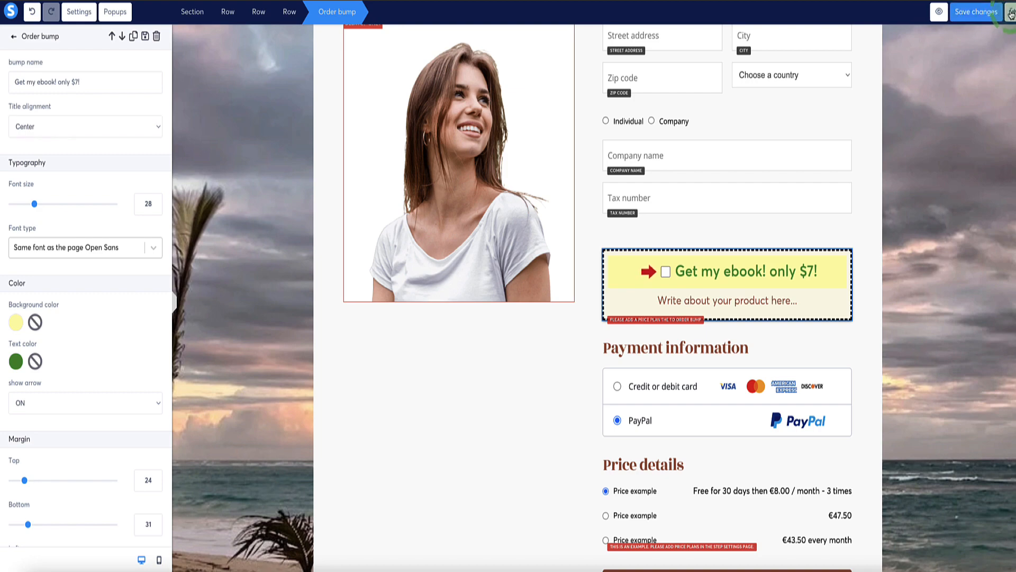
click(1012, 14)
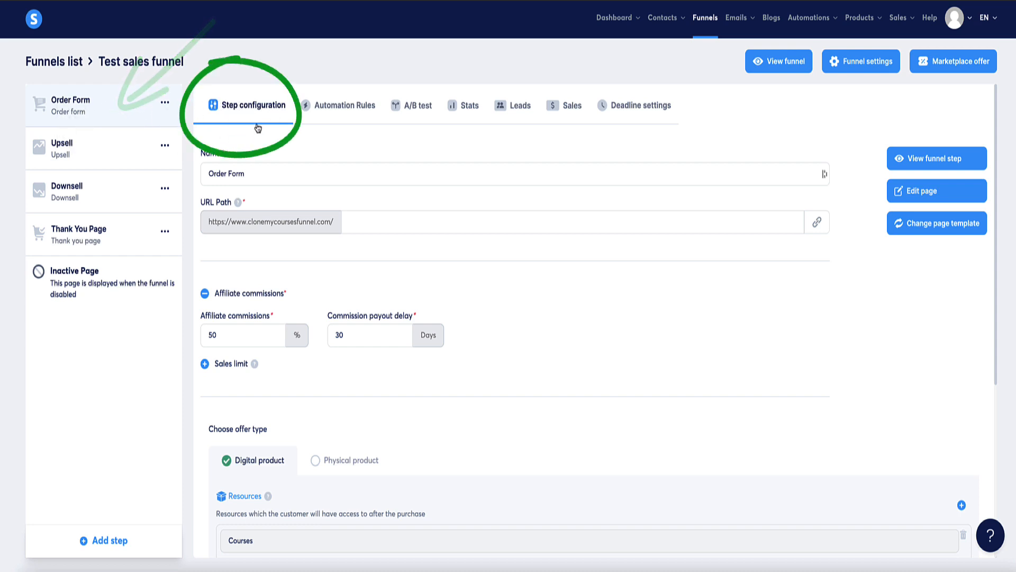
Add an order bump offer to the Order Form step, choose Physical product as its type and look at the product choices
scroll(275, 130, down, 2)
scroll(286, 131, down, 4)
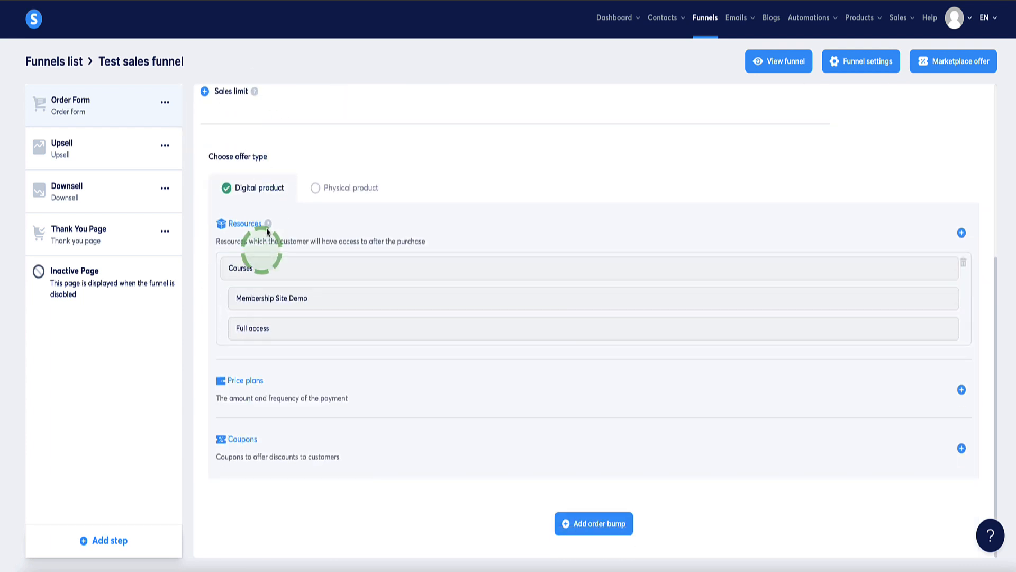
click(598, 524)
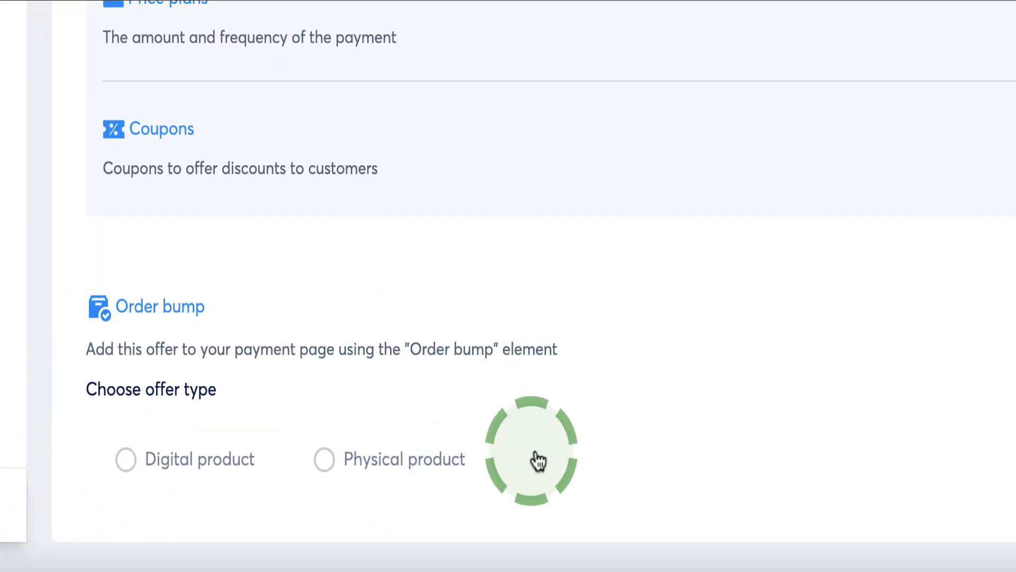
click(325, 460)
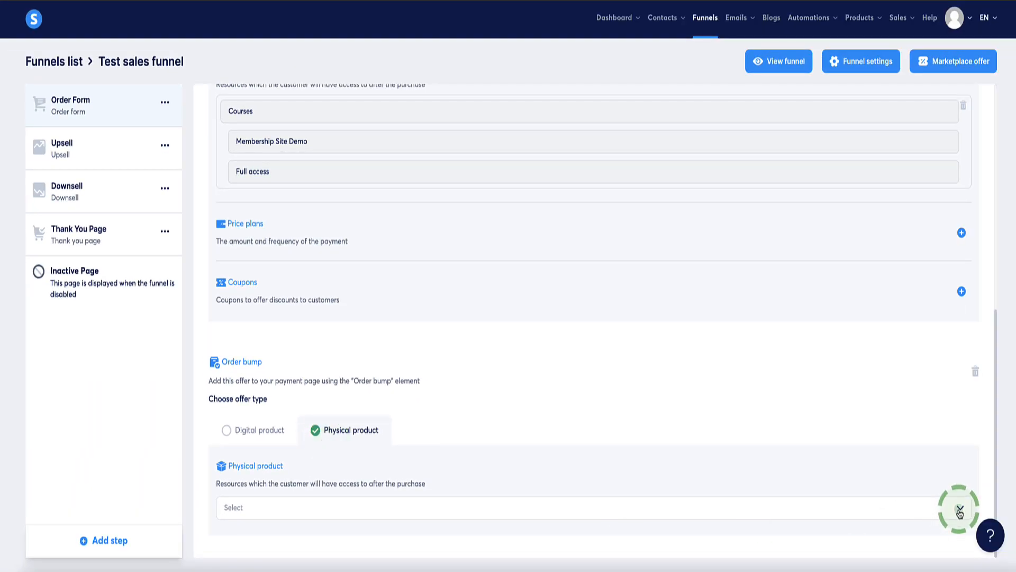
click(961, 512)
click(776, 397)
Go to the physical products page, start a new product and examine the fields of its creation form
mouse_move(855, 23)
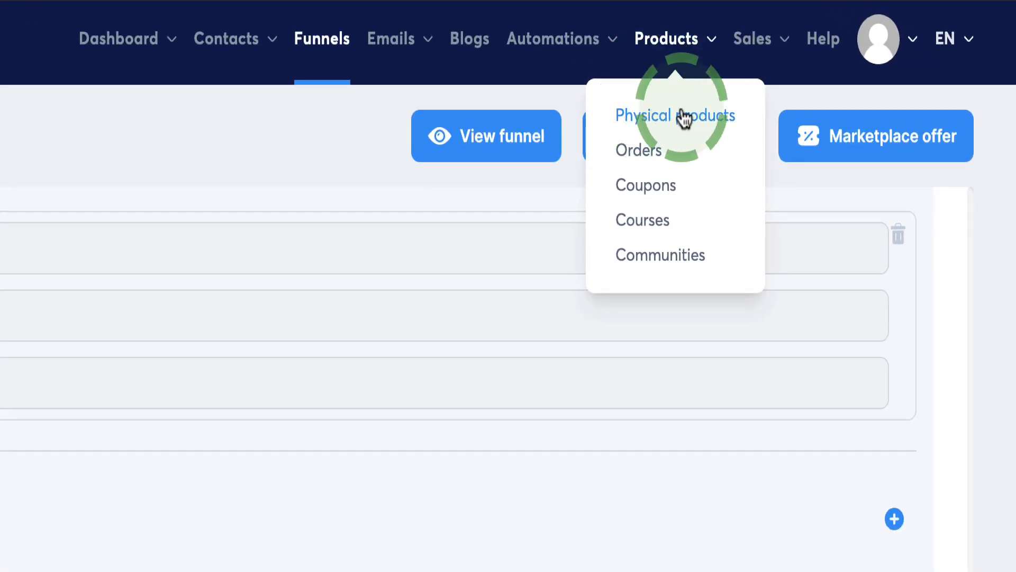
click(684, 118)
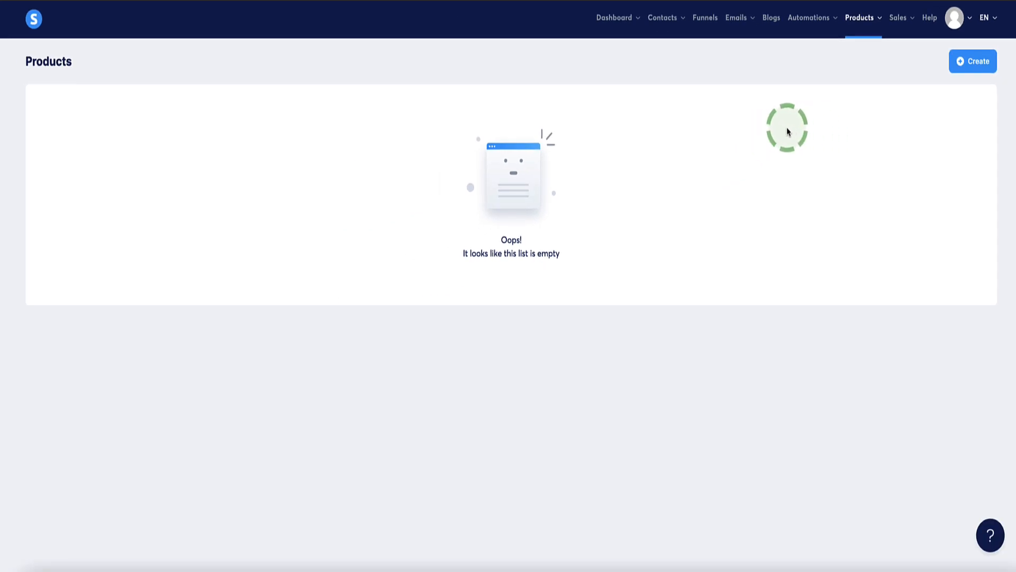
mouse_move(859, 19)
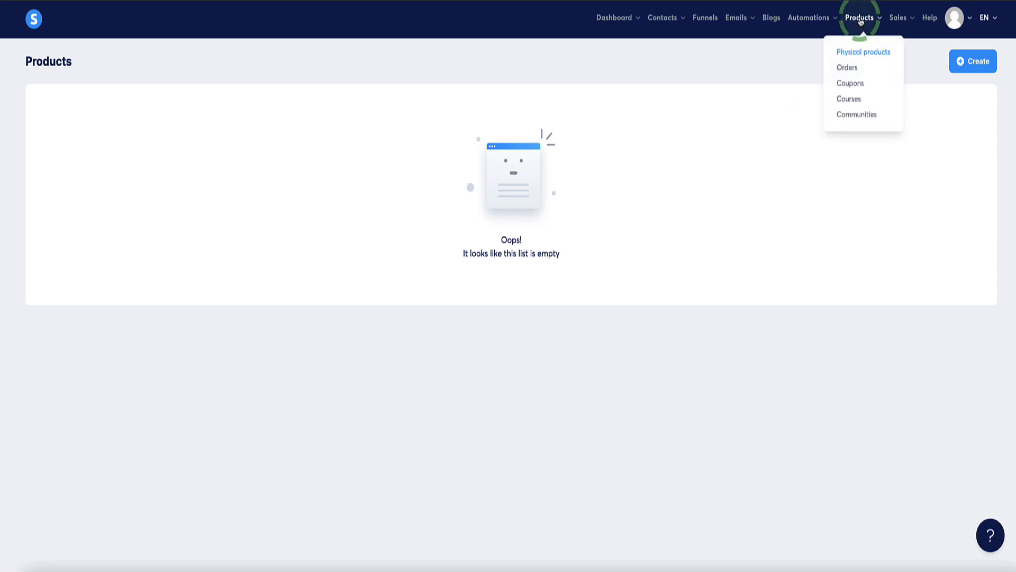
click(976, 63)
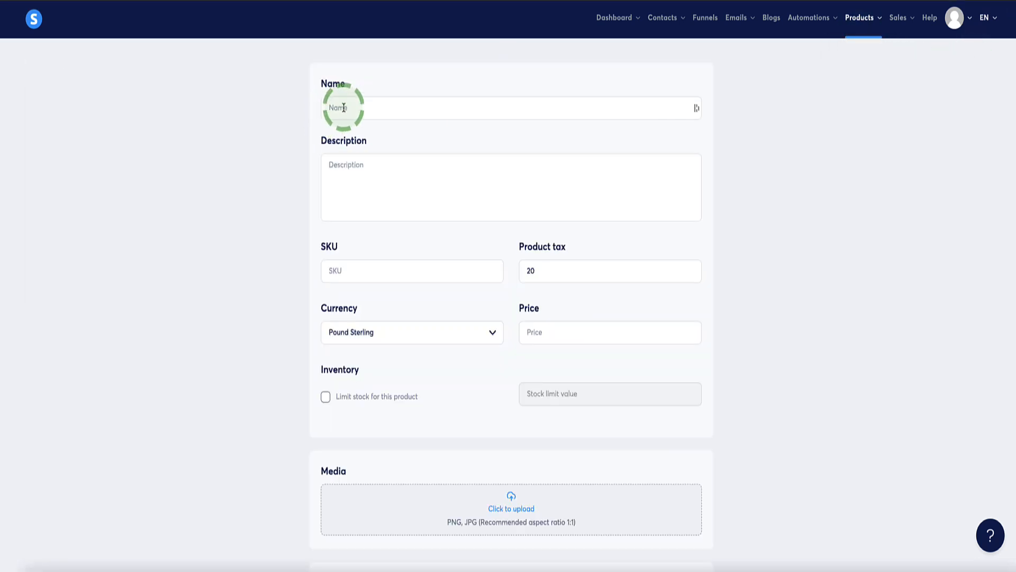
scroll(364, 136, down, 2)
scroll(363, 136, up, 2)
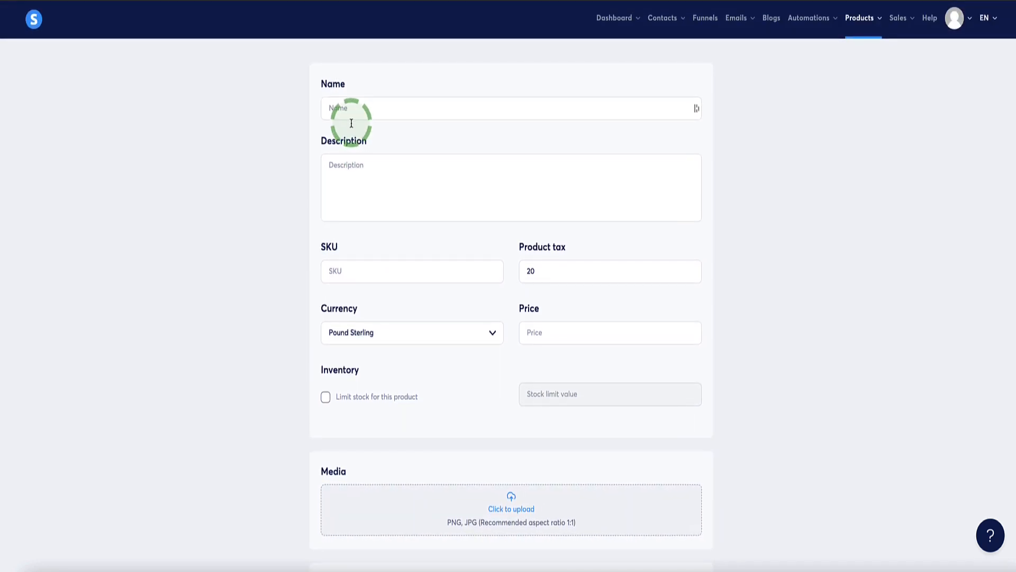
scroll(369, 175, down, 2)
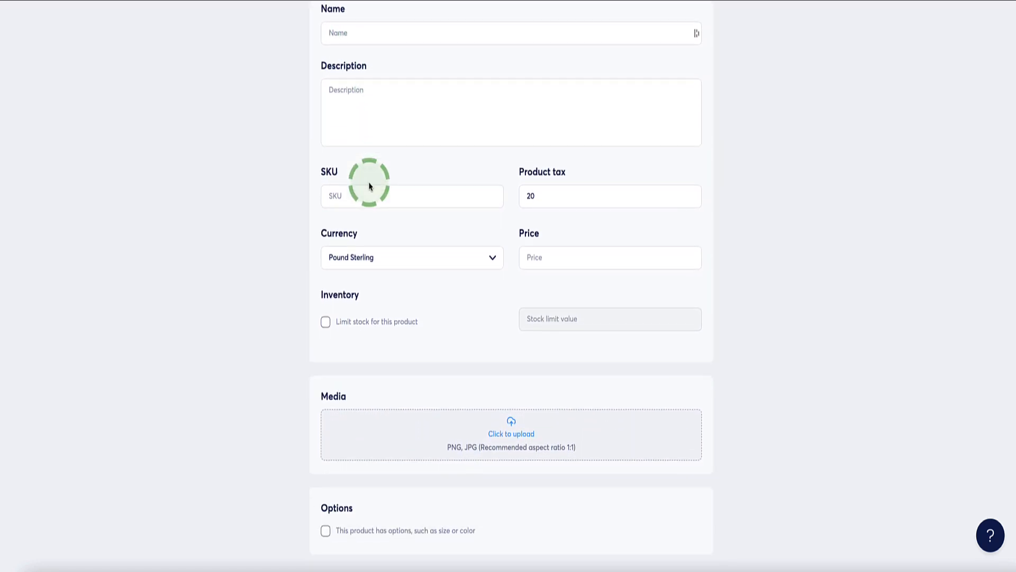
scroll(497, 268, down, 1)
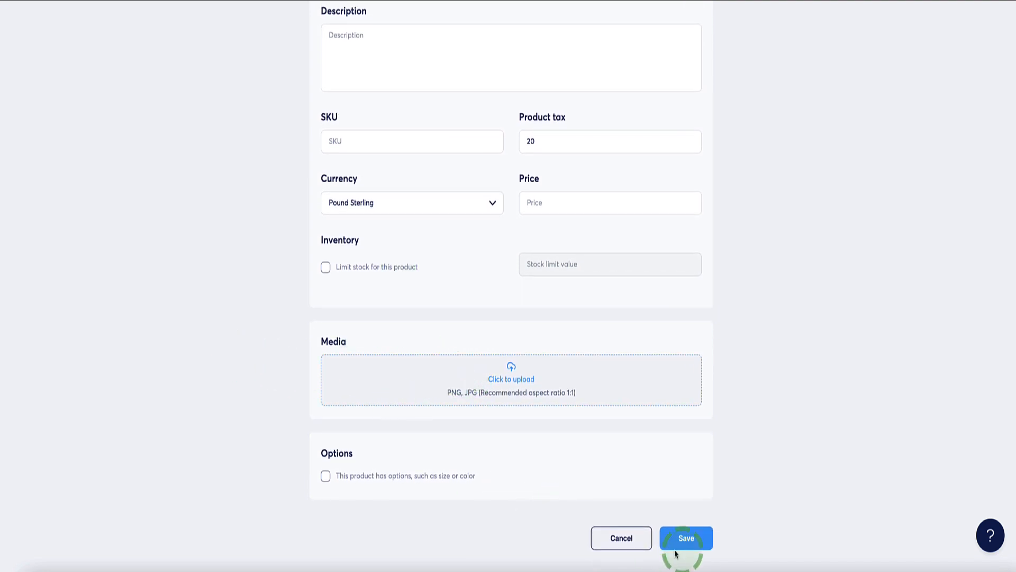
click(687, 537)
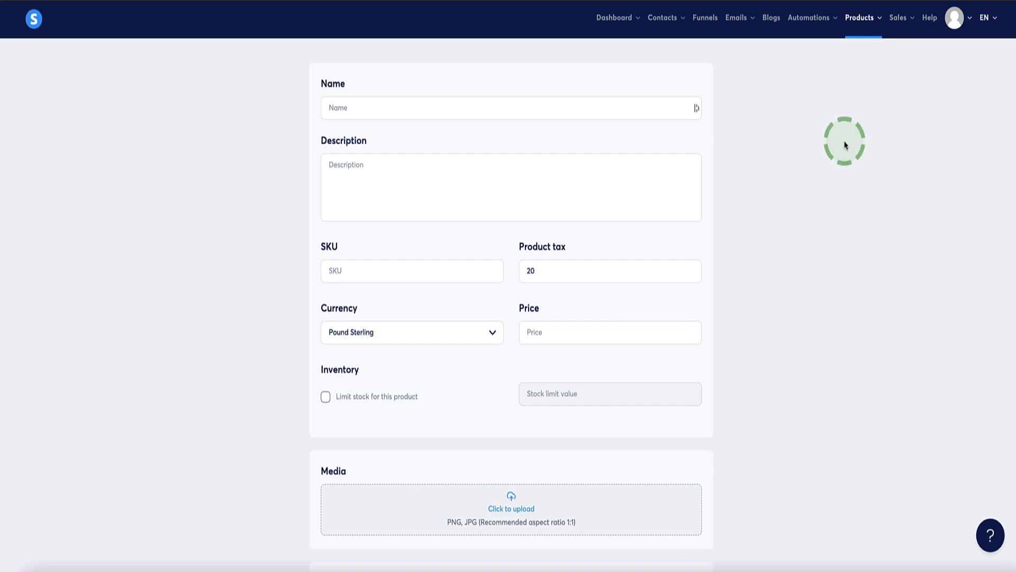
Reopen the "Test sales funnel" and add an order bump offer to its Order Form step
click(705, 17)
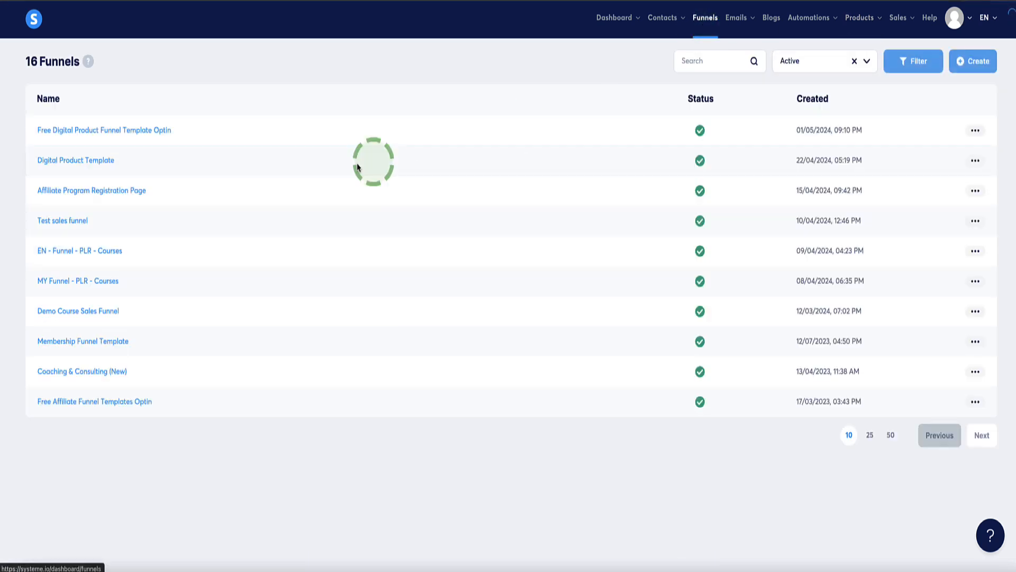
click(47, 221)
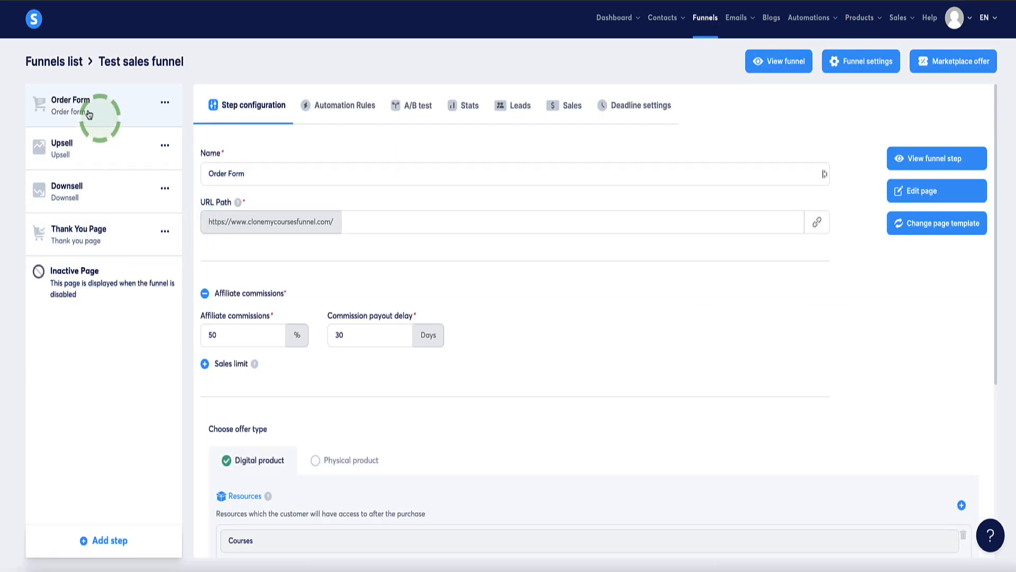
scroll(331, 159, down, 5)
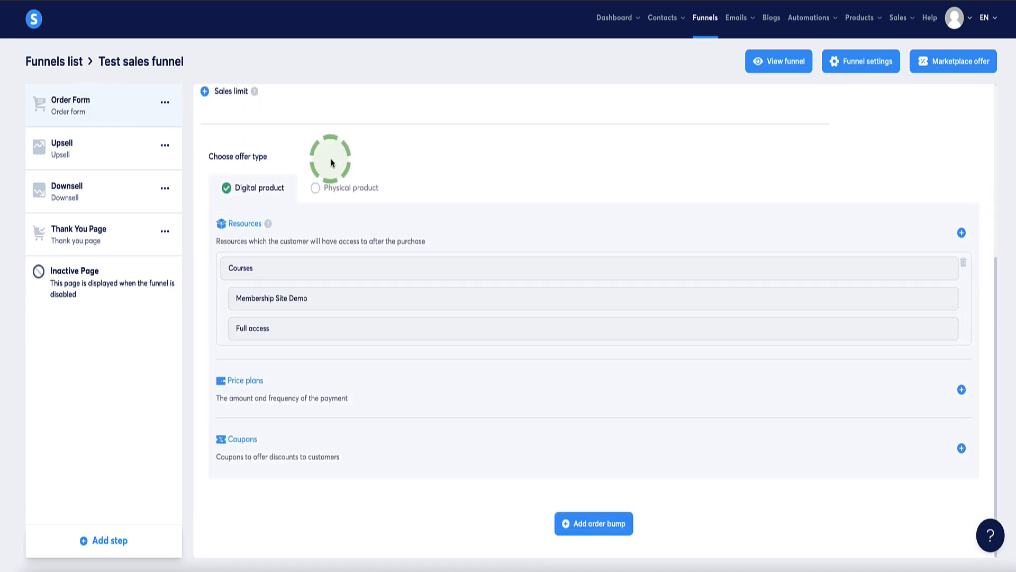
click(587, 523)
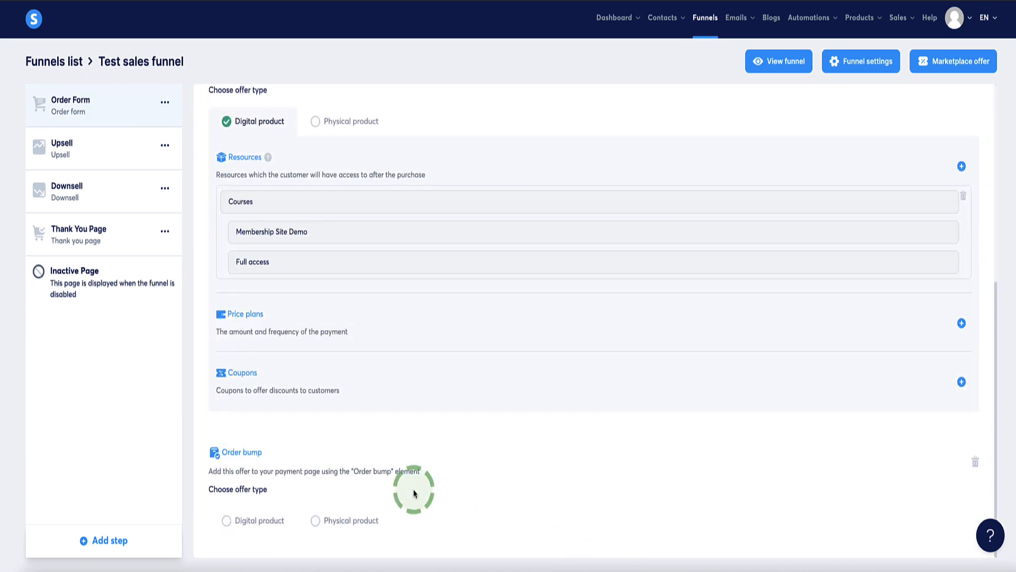
Choose Physical product as the order bump's offer type and open its product selection
click(317, 521)
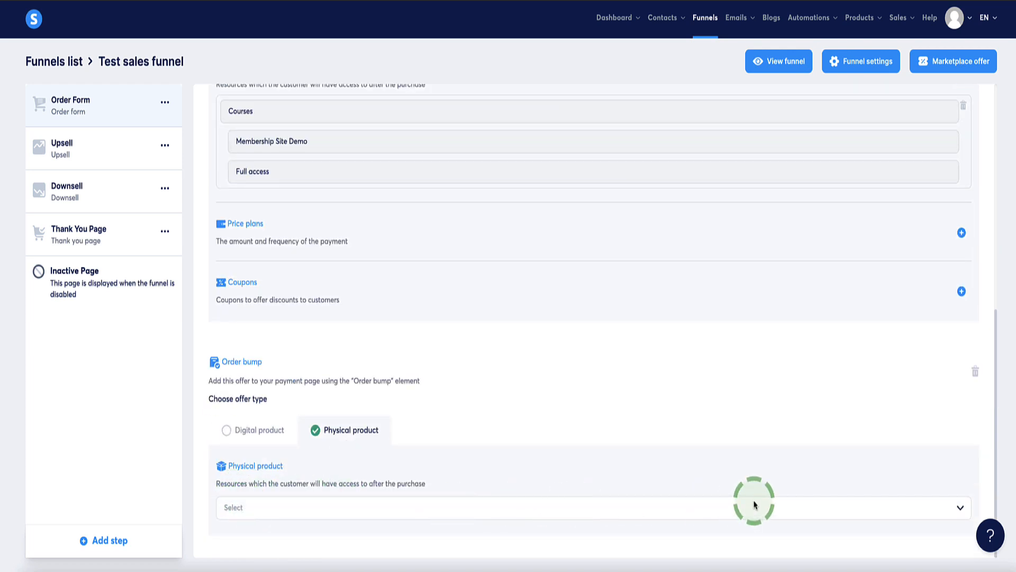
click(776, 513)
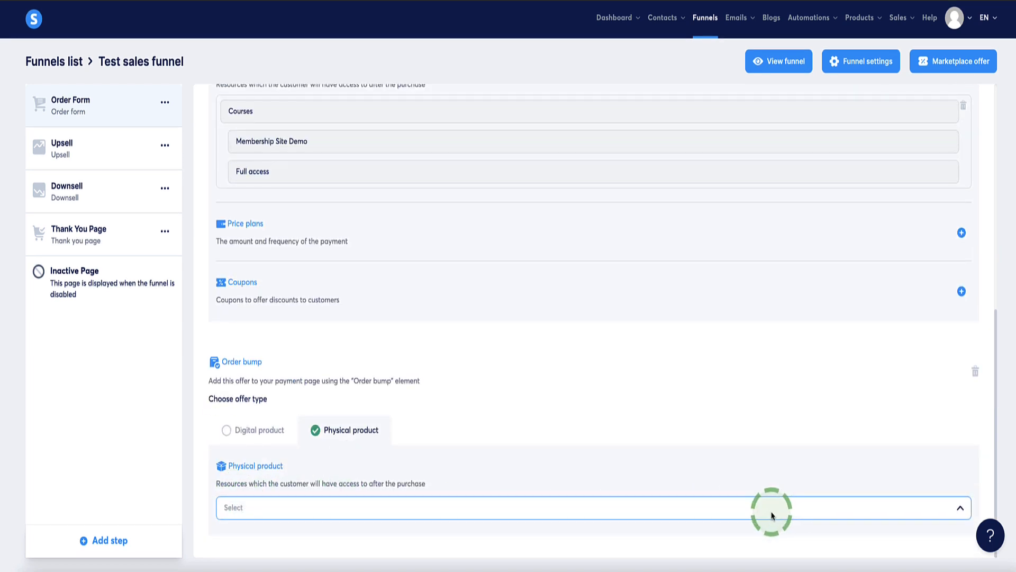
mouse_move(860, 21)
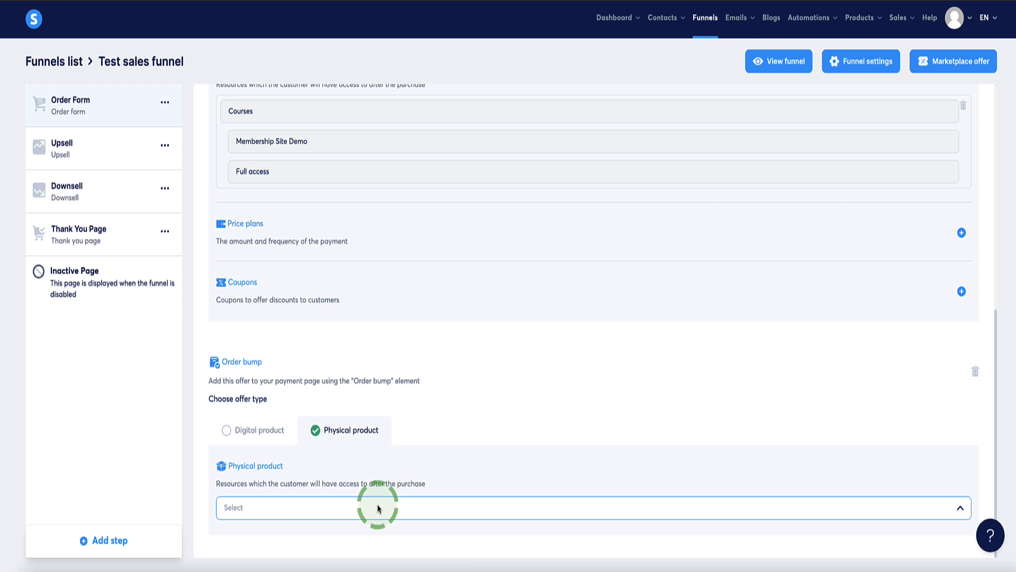
Switch the order bump's offer type to Digital product and add a resource of type Courses
click(230, 434)
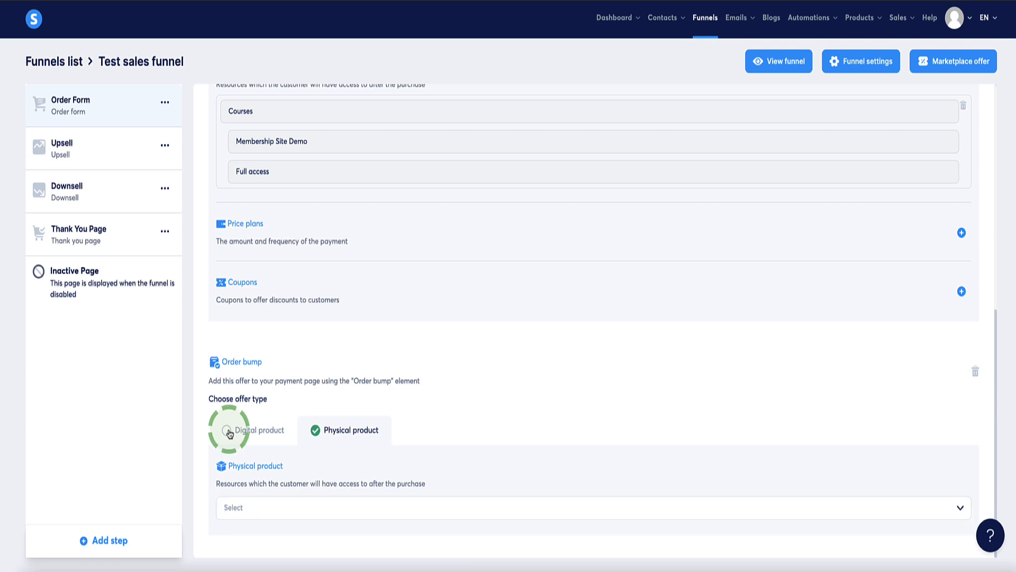
click(229, 434)
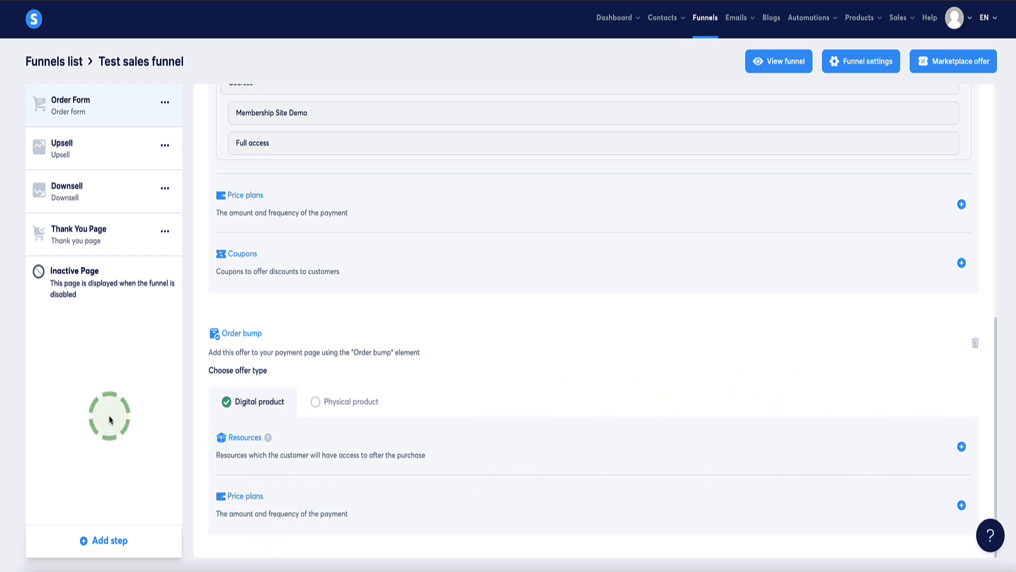
click(962, 447)
scroll(731, 363, down, 1)
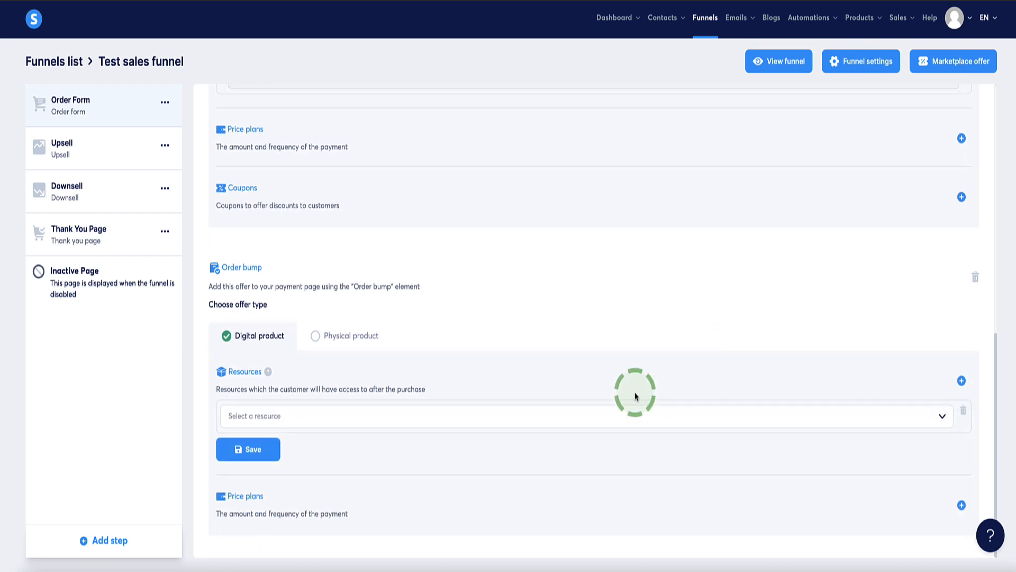
click(945, 418)
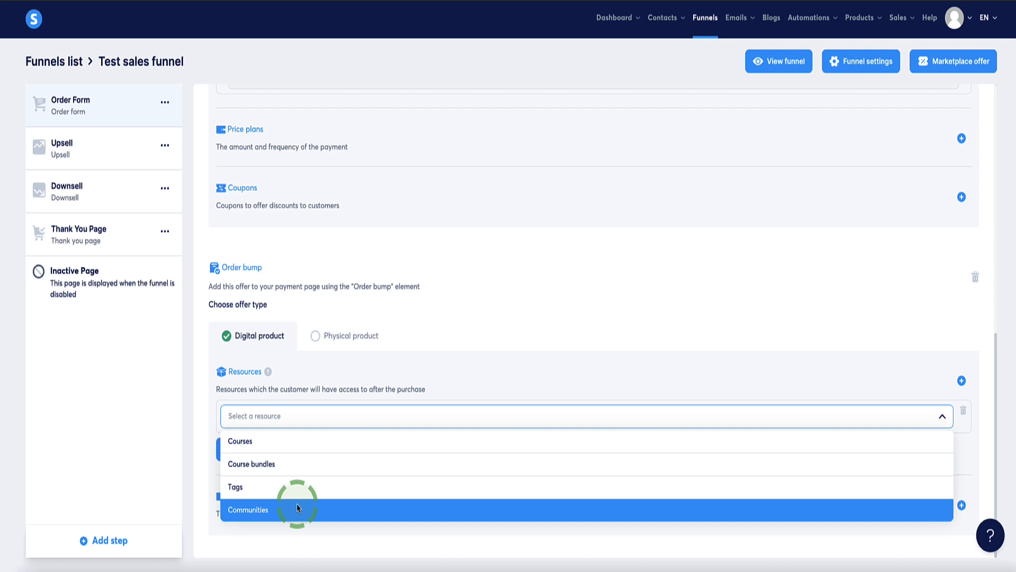
click(250, 446)
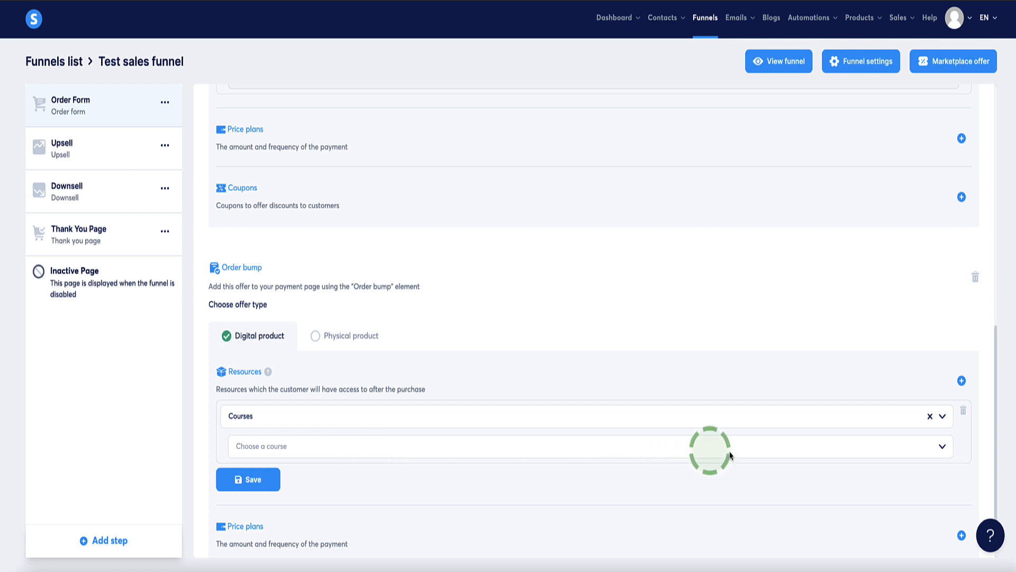
View the courses selectable for the order bump and go to the Courses page under Products
click(942, 449)
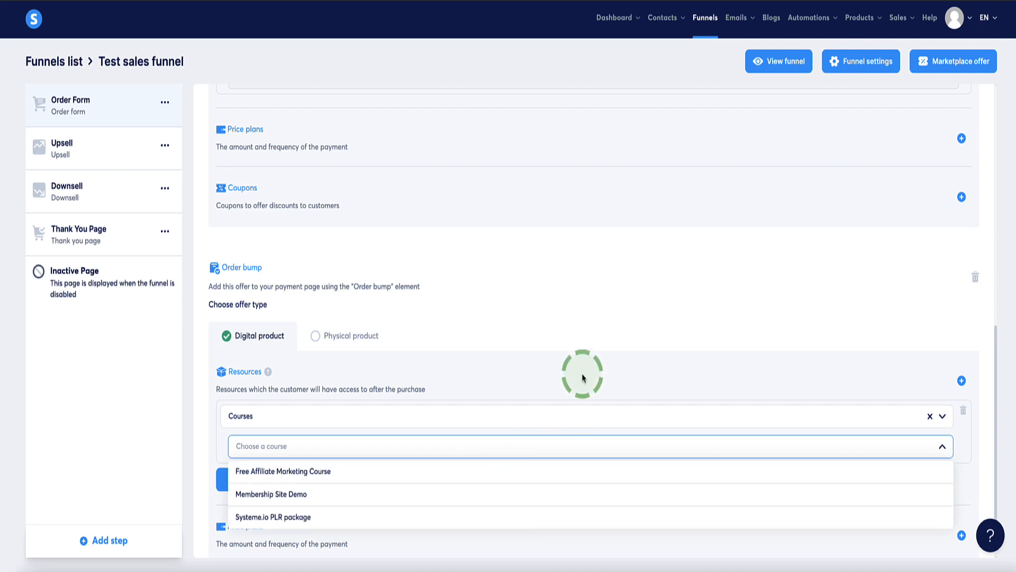
mouse_move(856, 23)
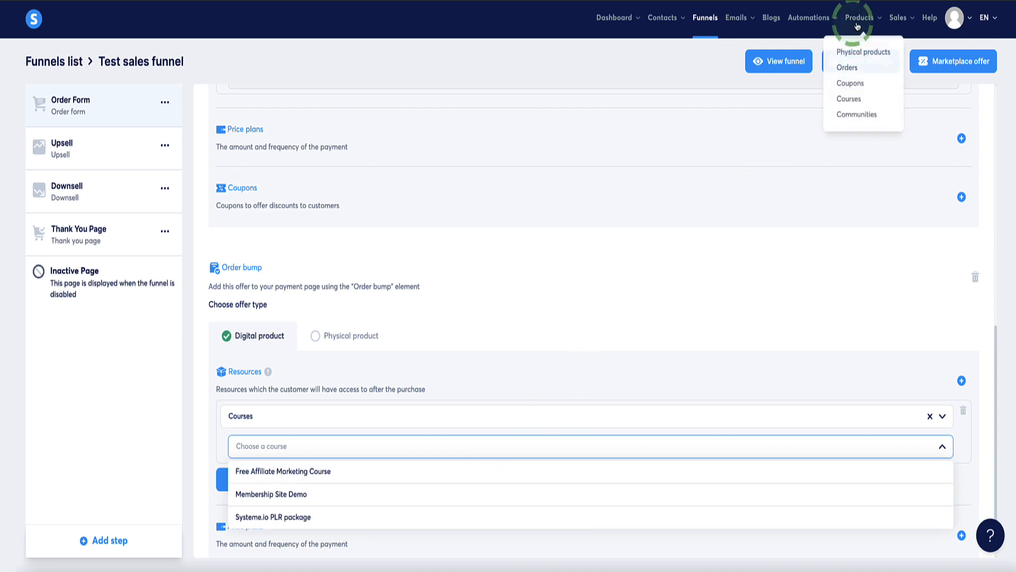
click(855, 105)
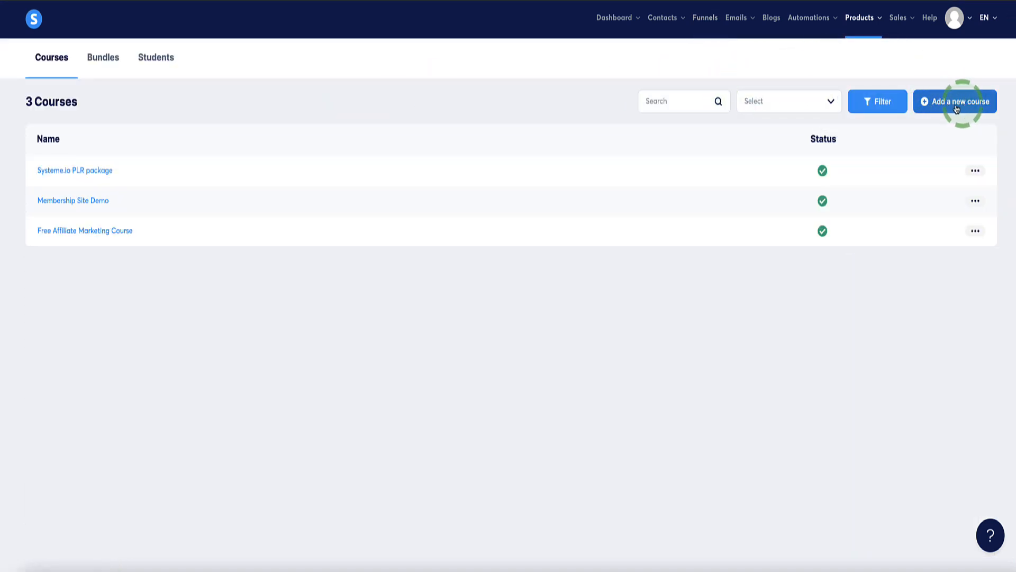
Return to the "Test sales funnel" Order Form step and set the order bump's offer type to Digital product
click(706, 18)
click(67, 220)
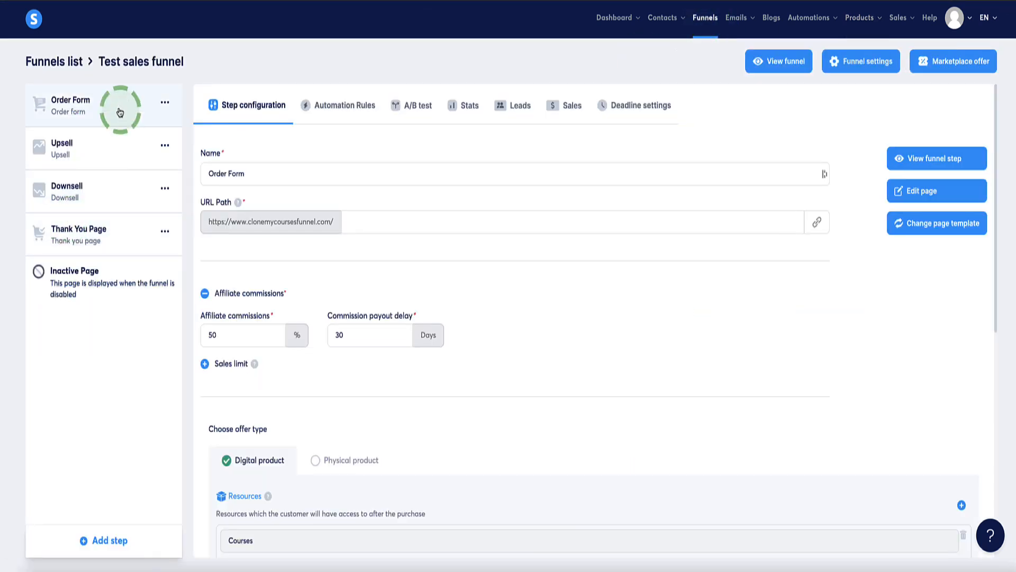
scroll(284, 170, down, 8)
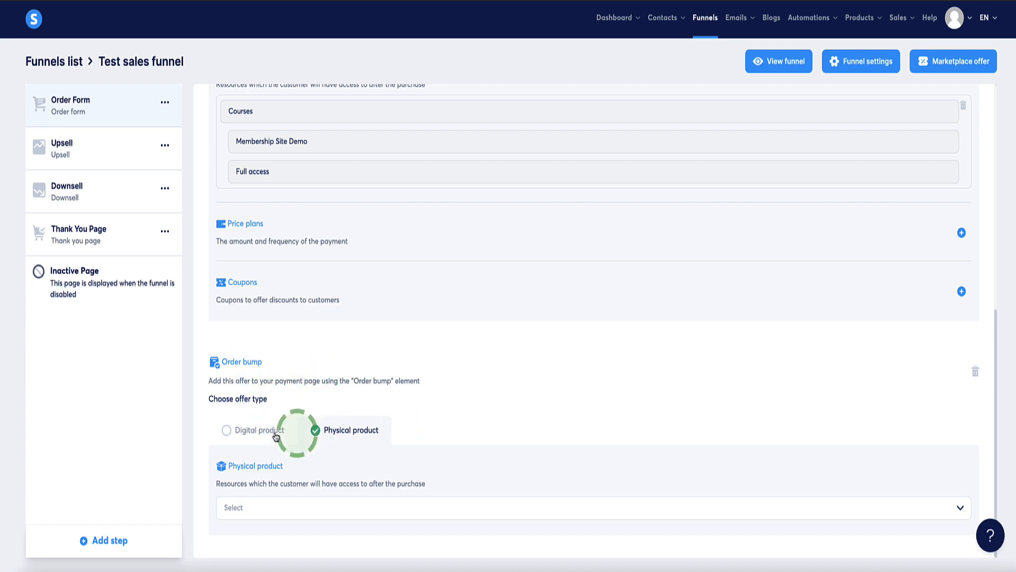
click(225, 431)
scroll(302, 393, down, 1)
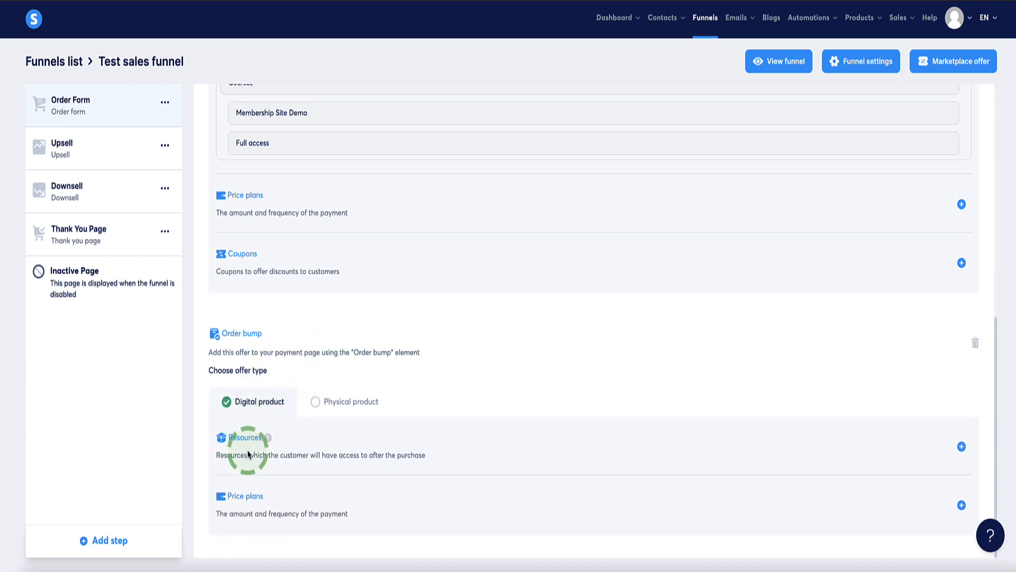
Add a Courses resource to the order bump, choosing the Membership Site Demo course with Full access
scroll(609, 349, down, 1)
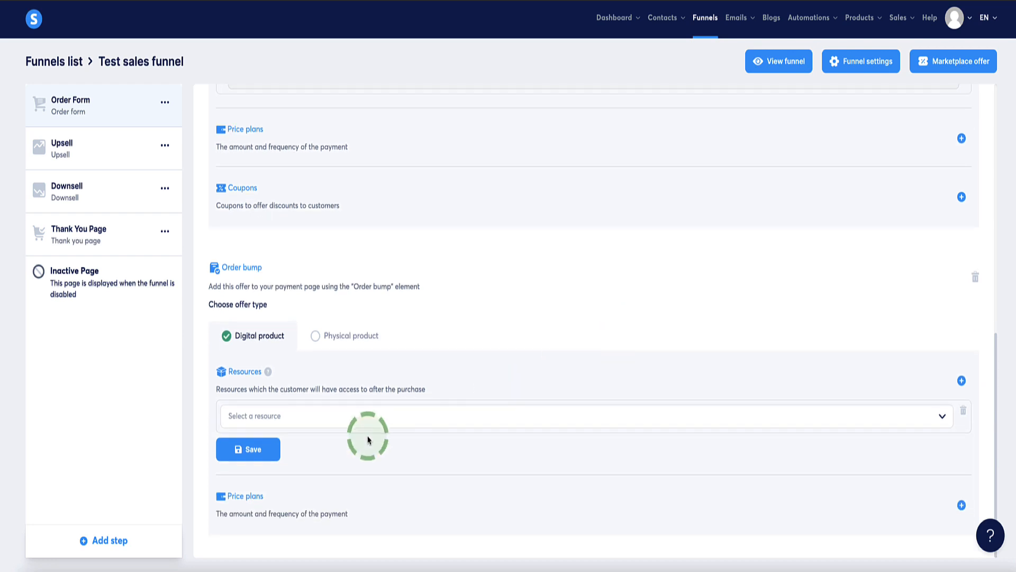
click(878, 419)
click(294, 444)
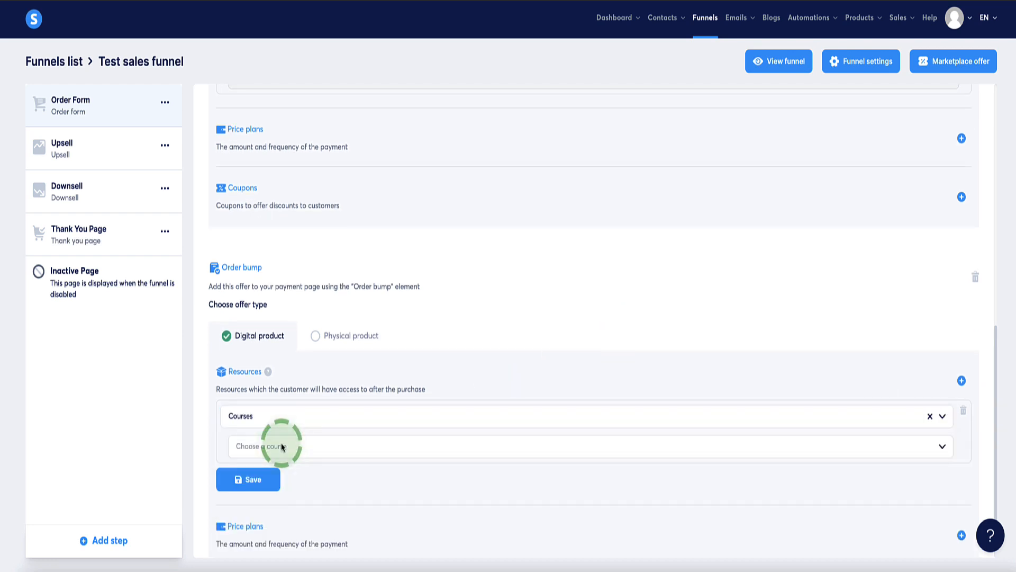
click(355, 447)
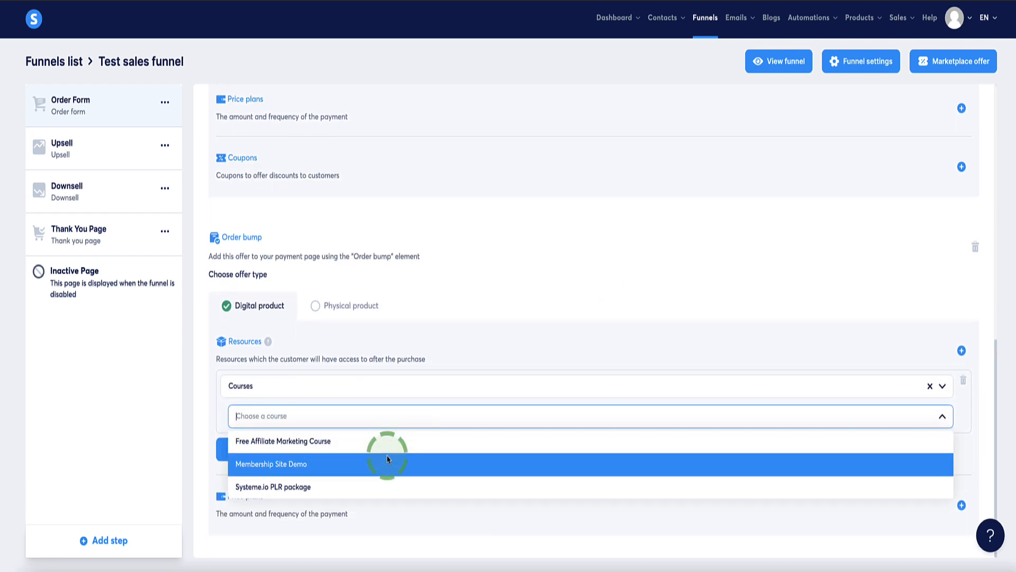
click(341, 470)
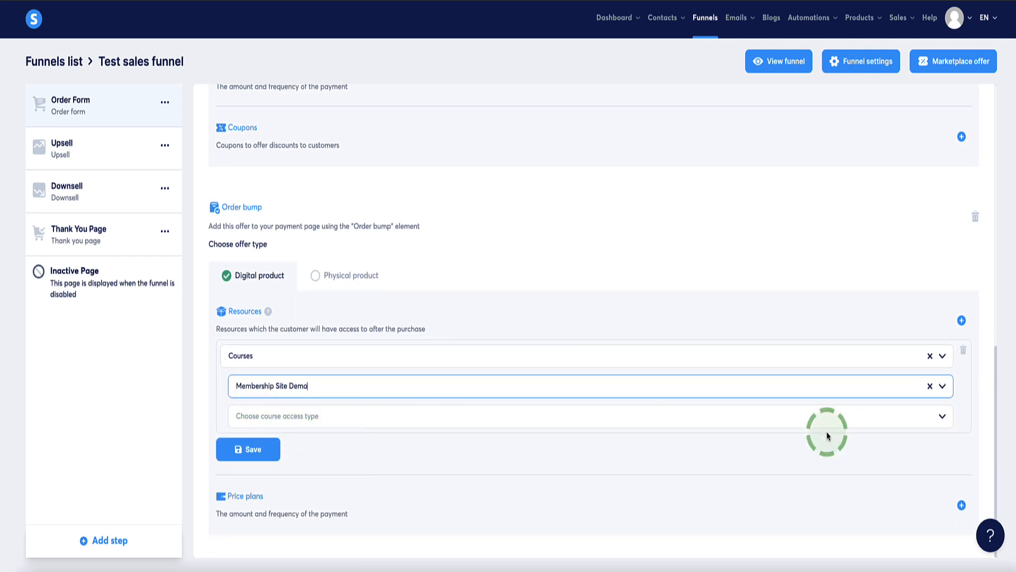
click(656, 423)
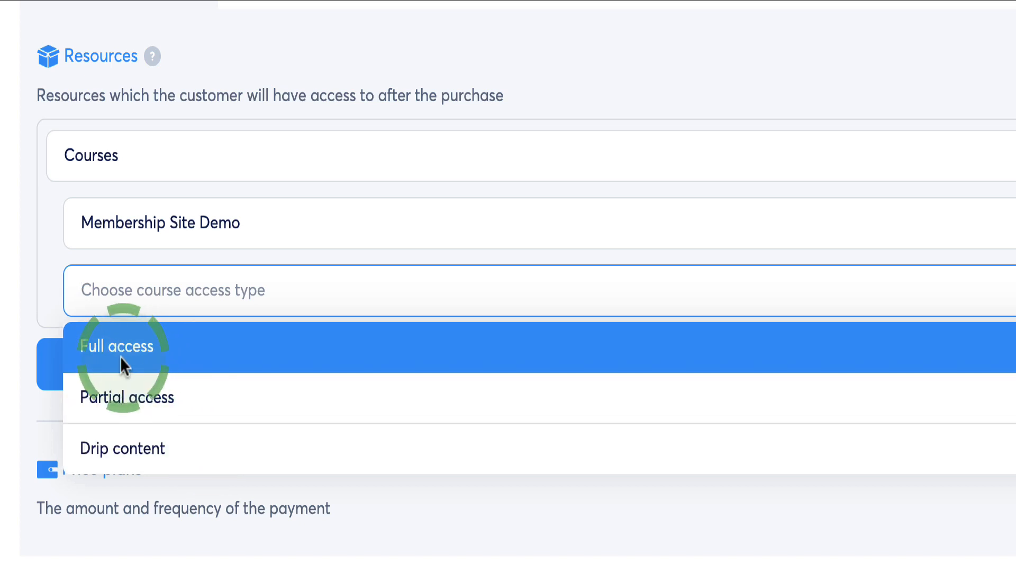
click(116, 355)
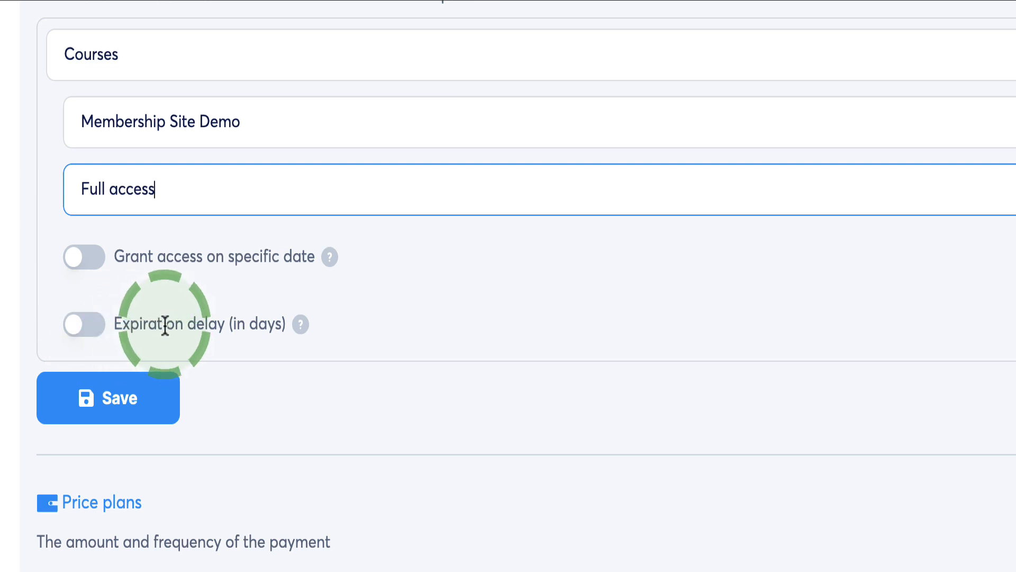
Turn on the expiration delay in days for the course access and turn it off again
drag(149, 324, 285, 324)
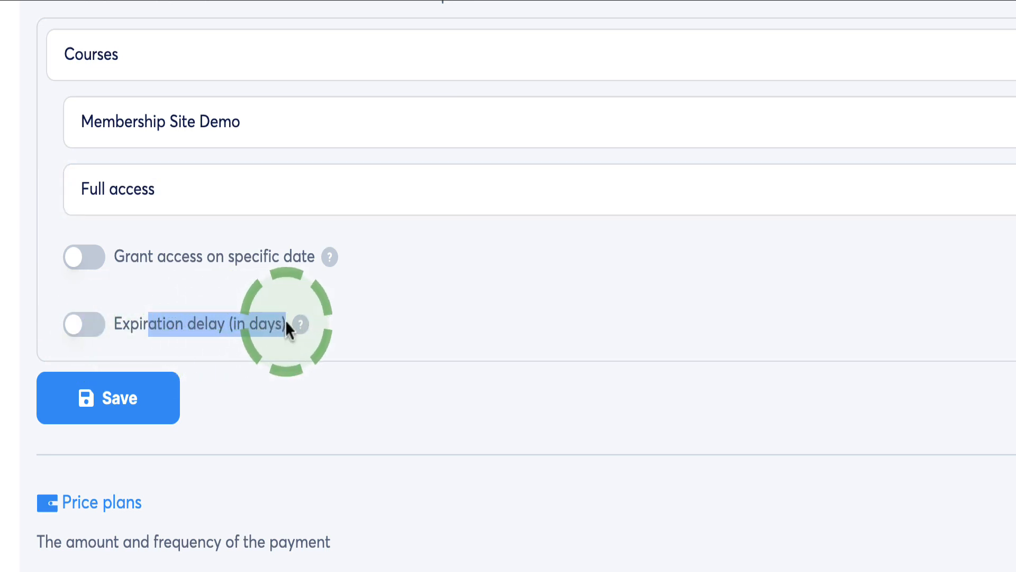
click(267, 324)
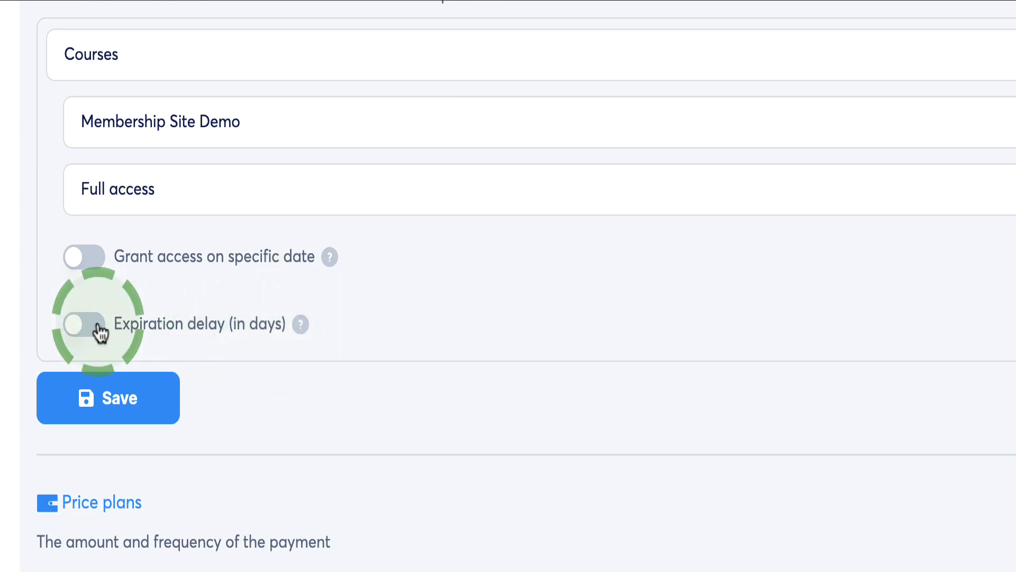
click(96, 332)
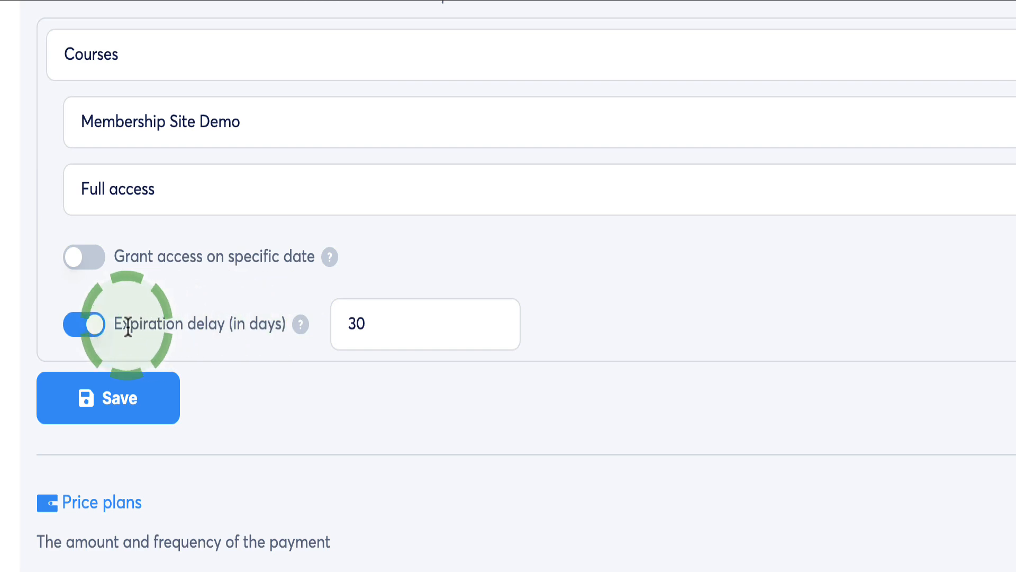
click(96, 330)
drag(149, 325, 248, 327)
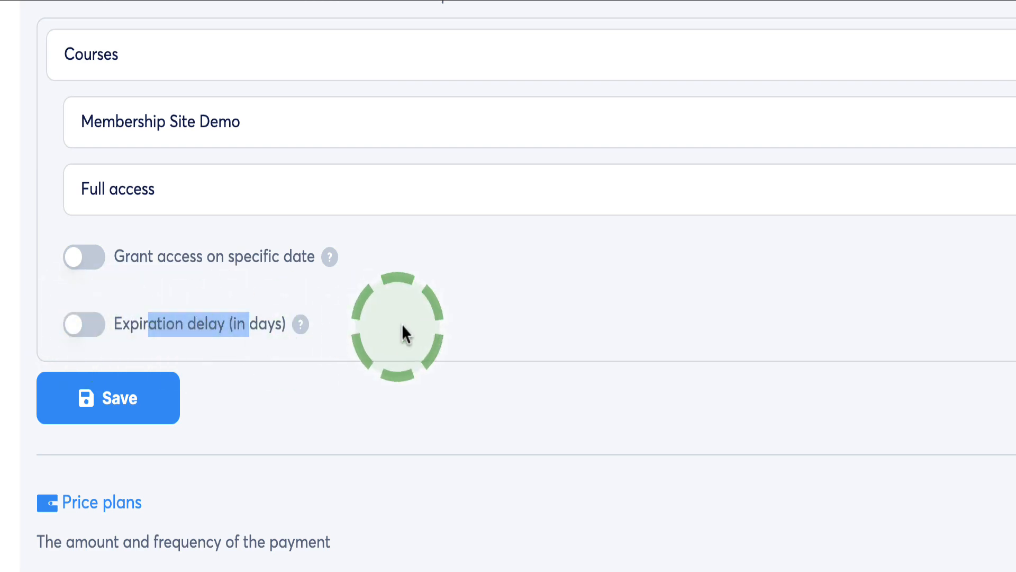
Save the order bump's course resource and start adding a price plan of the One-time payment type
click(113, 401)
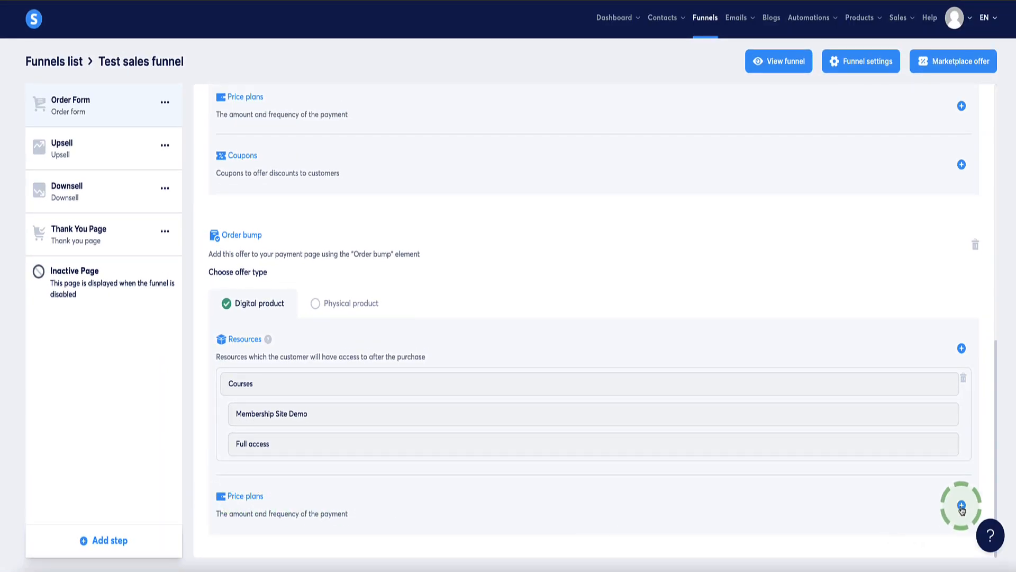
click(962, 506)
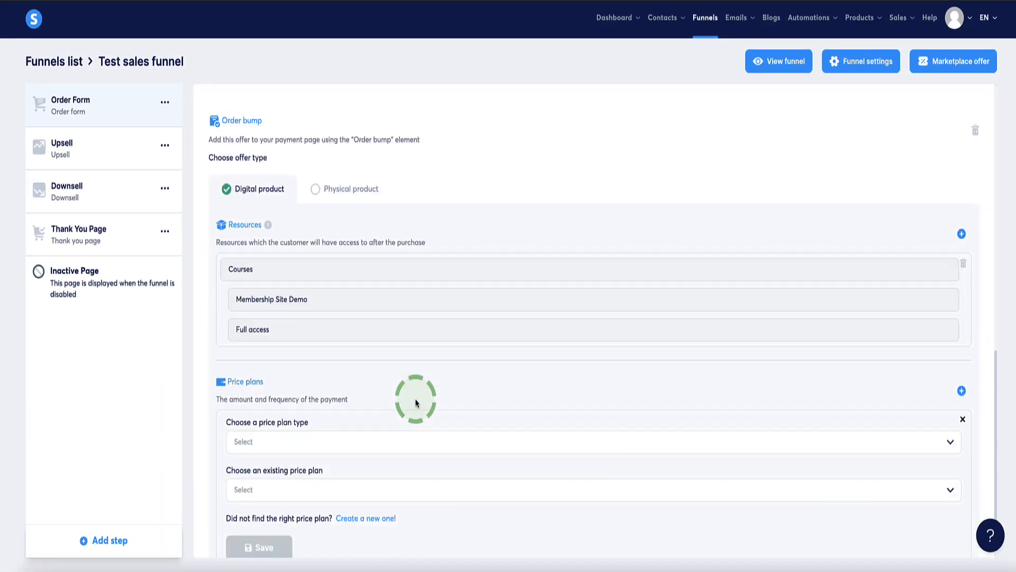
click(270, 397)
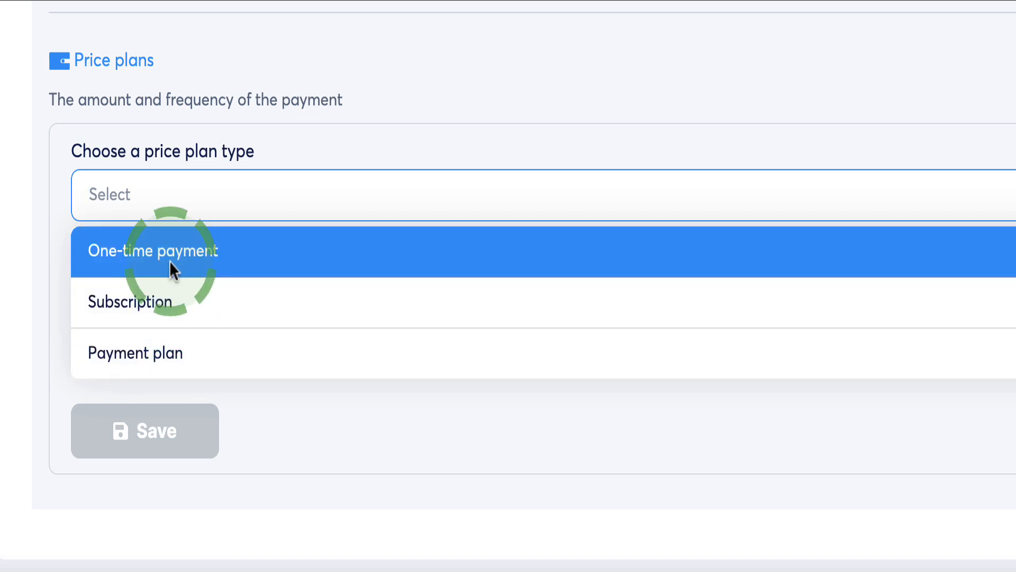
click(169, 265)
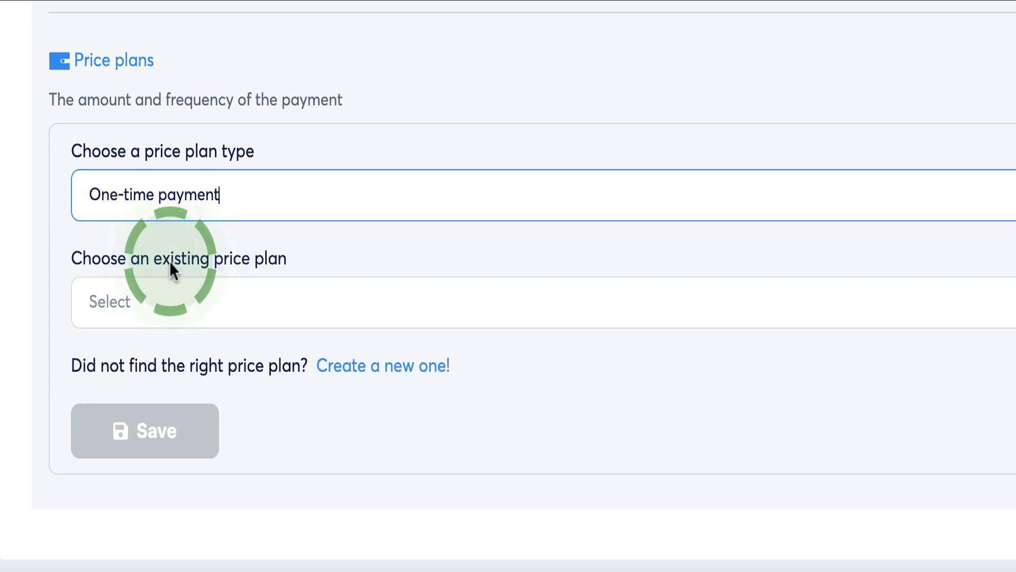
Check the existing one-time price plans and open the form for creating a new price plan
click(187, 299)
click(187, 300)
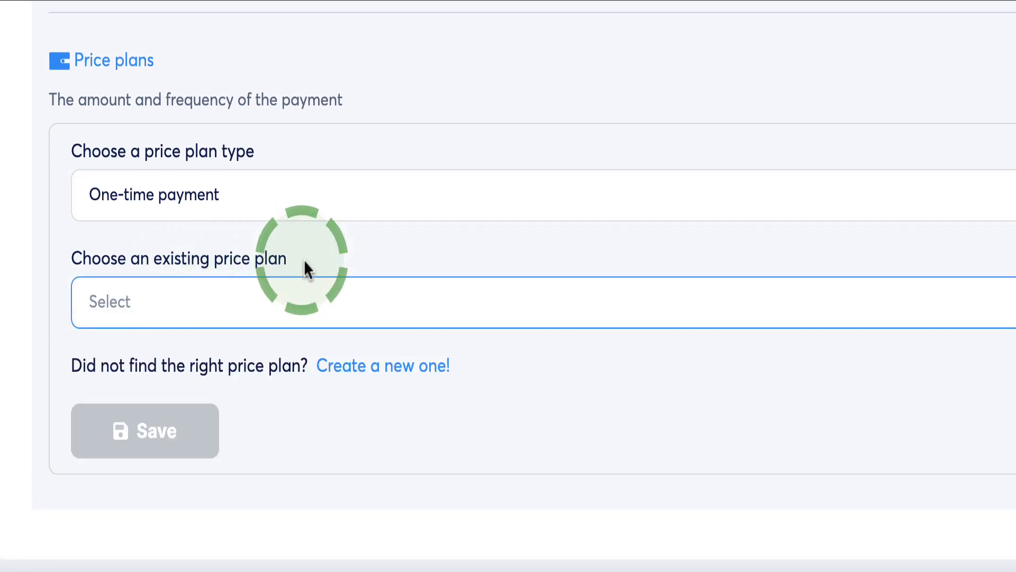
click(203, 302)
click(191, 324)
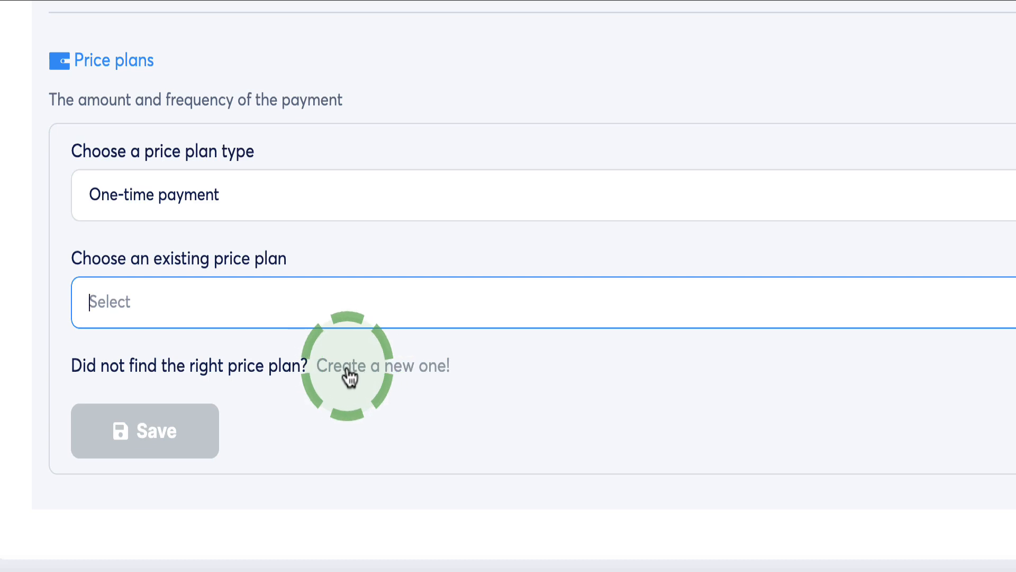
click(347, 367)
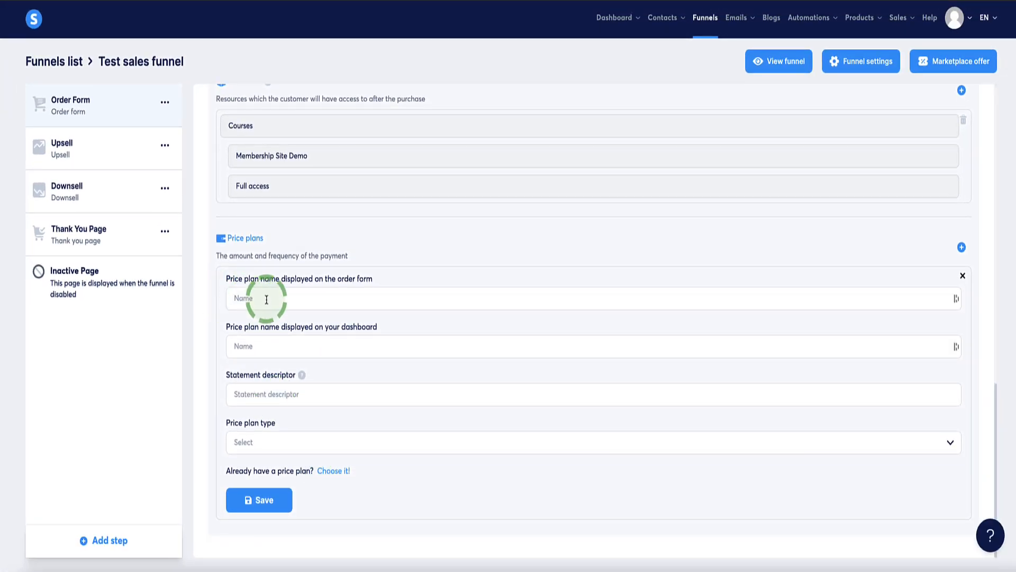
Examine the new price plan's order form name, dashboard name and statement descriptor fields
click(239, 272)
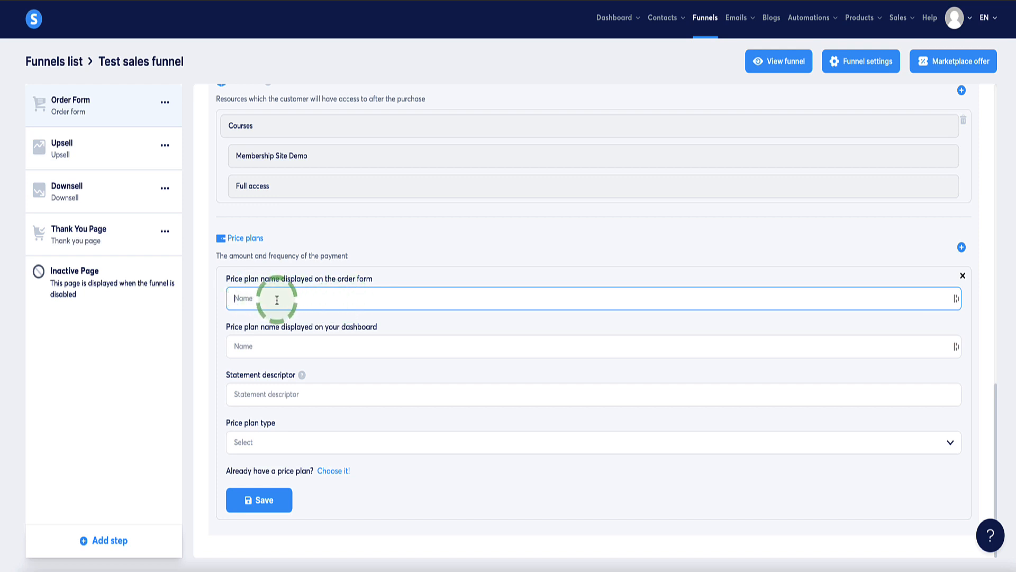
click(165, 44)
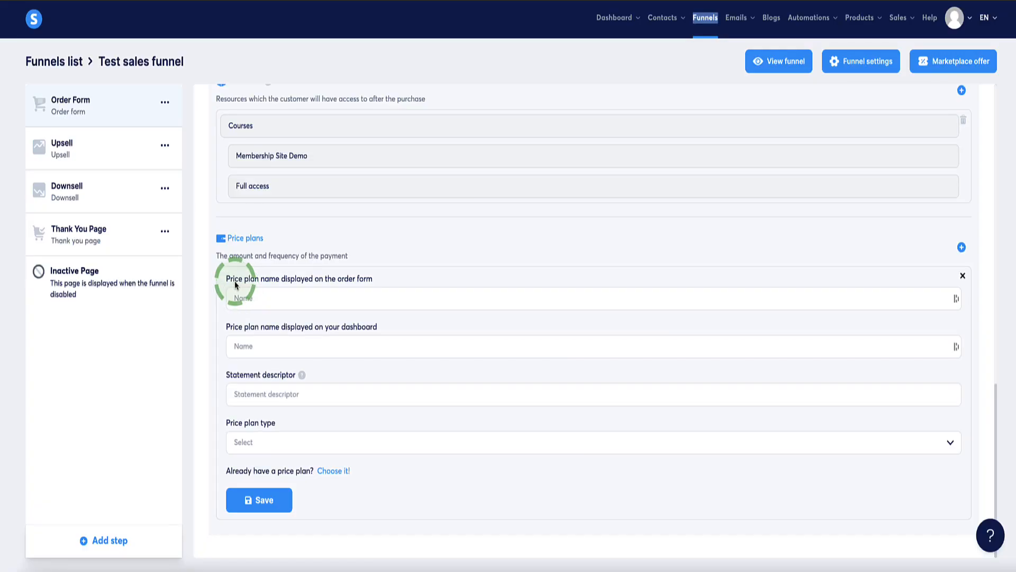
drag(233, 278, 364, 288)
click(235, 328)
drag(224, 327, 279, 329)
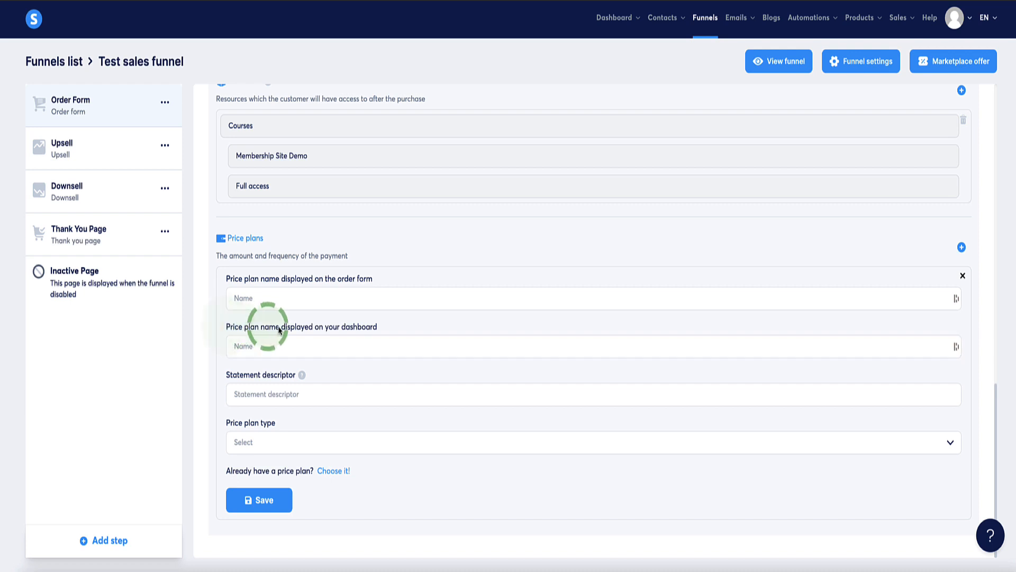
drag(381, 329, 235, 332)
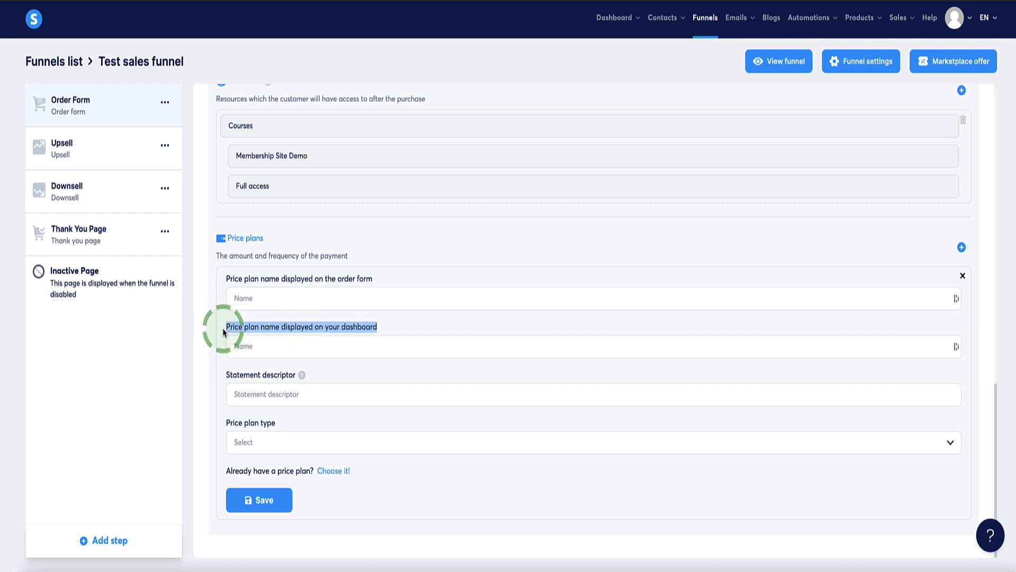
click(223, 332)
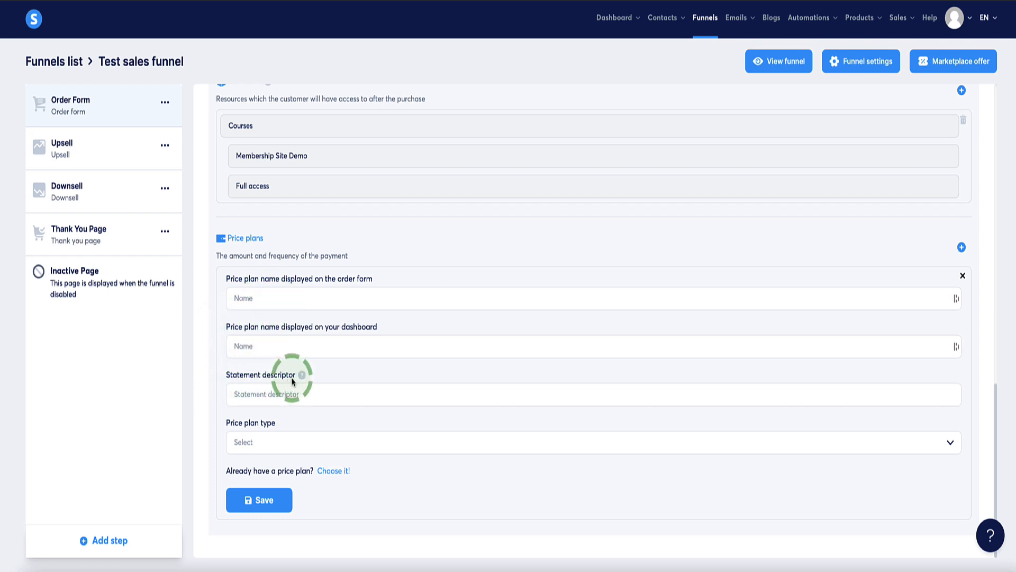
click(261, 394)
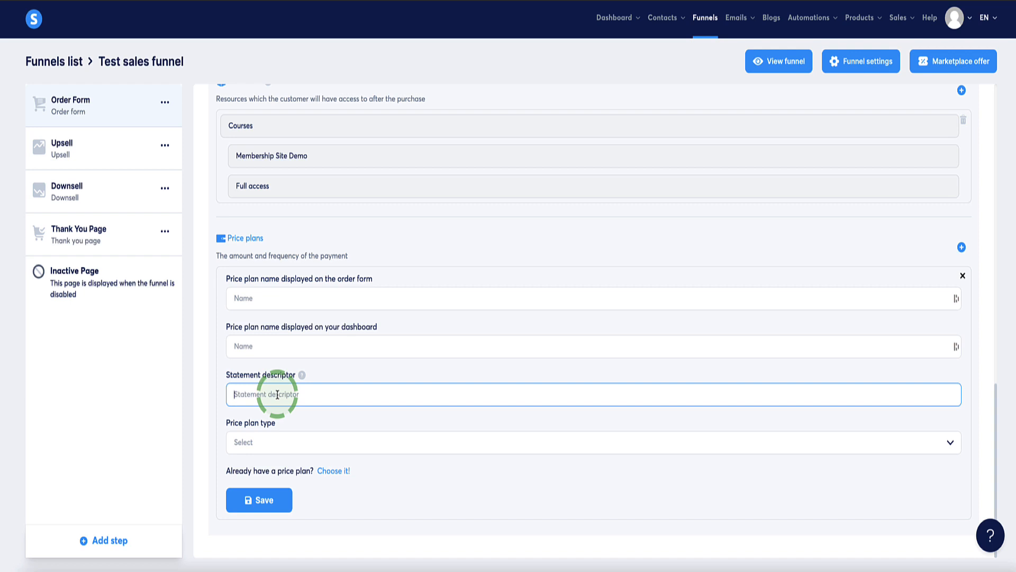
Set the new price plan to One-time payment with an amount of 67 usd and try to save it
click(290, 450)
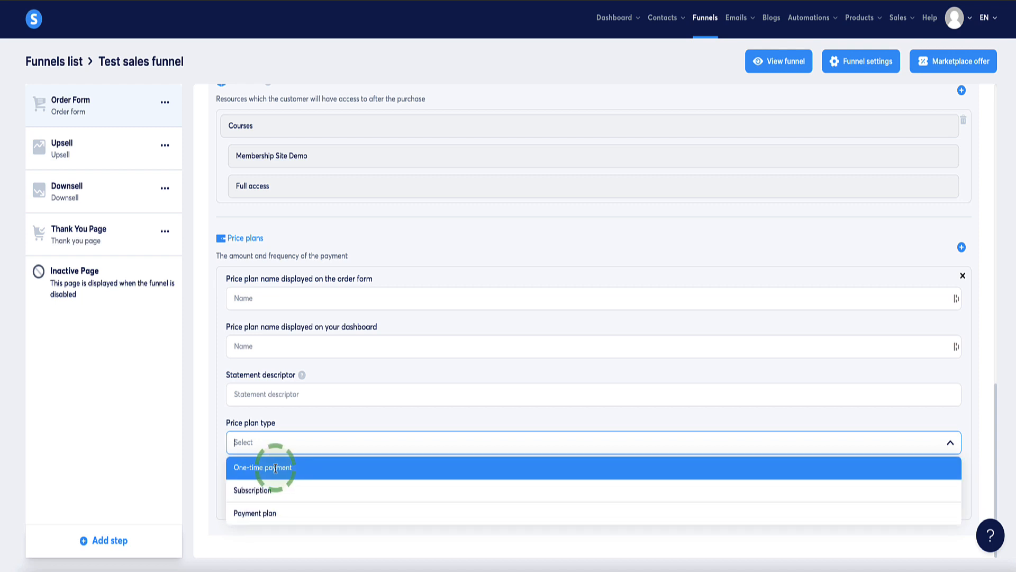
click(271, 467)
scroll(372, 472, down, 2)
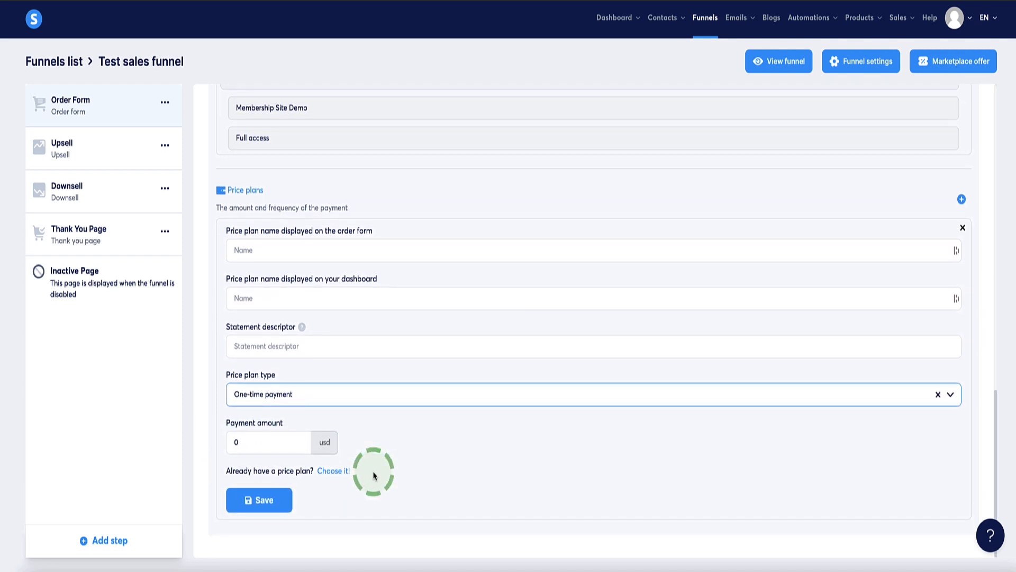
click(253, 445)
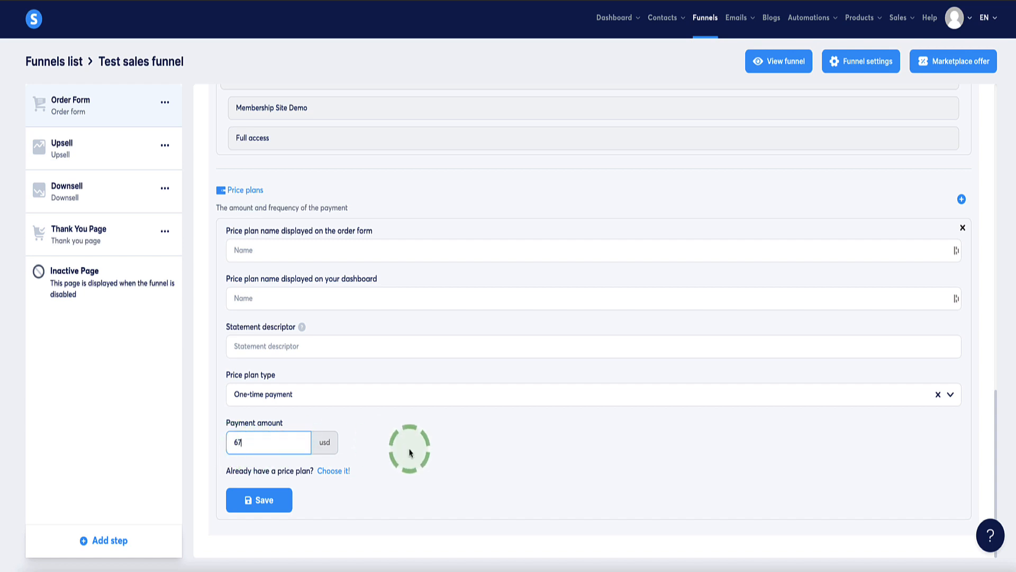
click(256, 498)
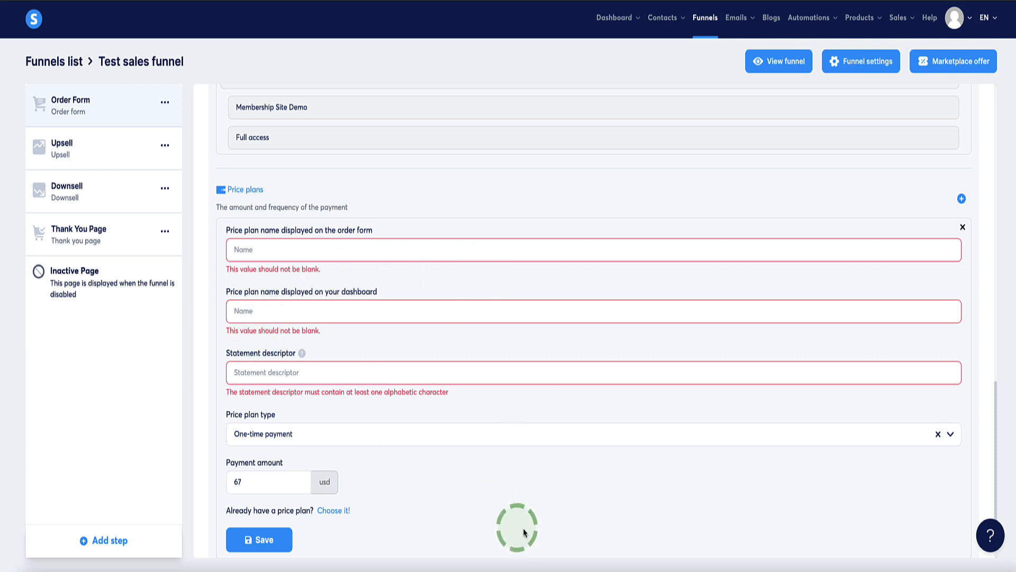
Add another resource entry to the order bump and view the resource types available for it
scroll(408, 363, up, 3)
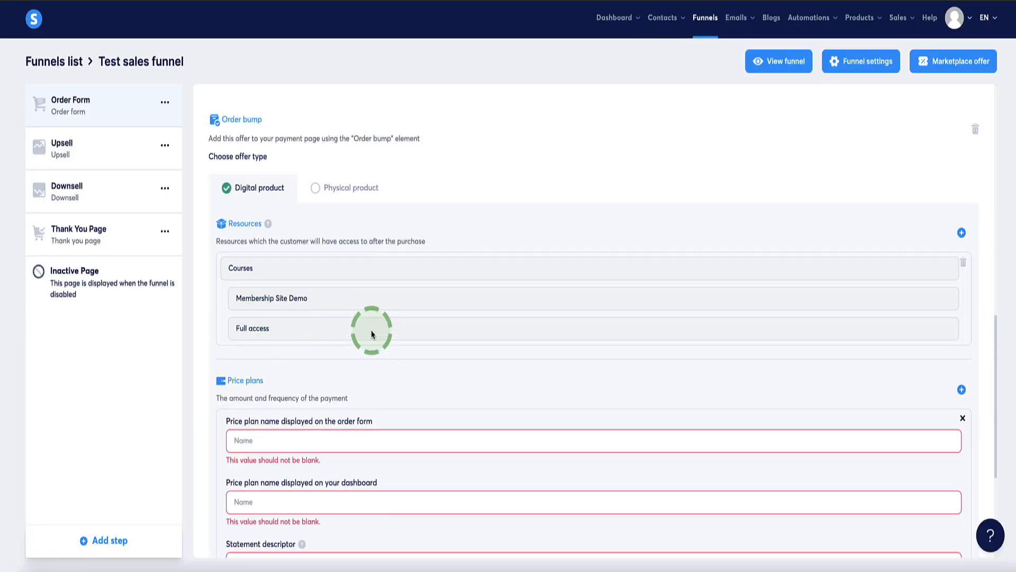
scroll(371, 333, up, 3)
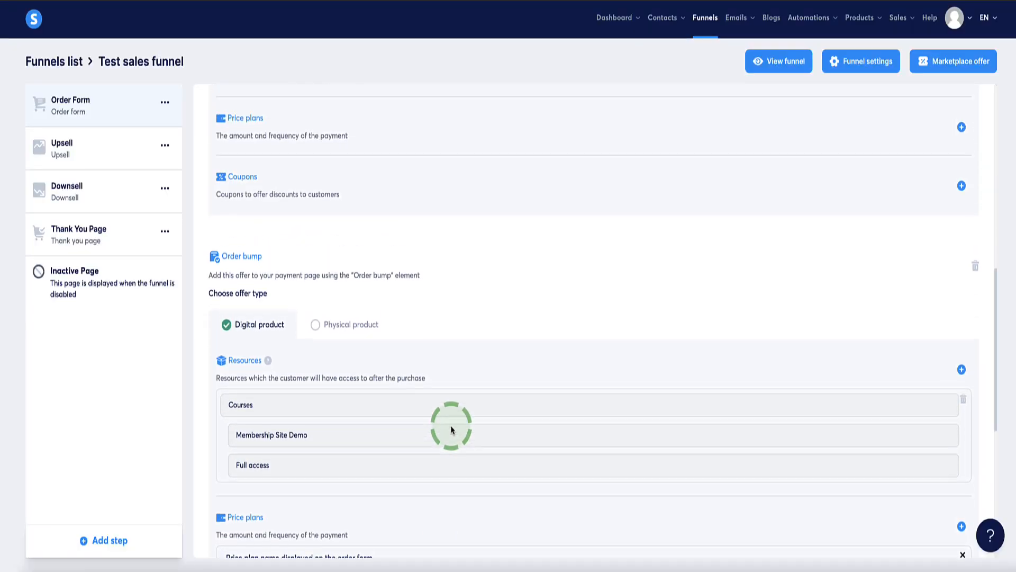
scroll(452, 428, down, 1)
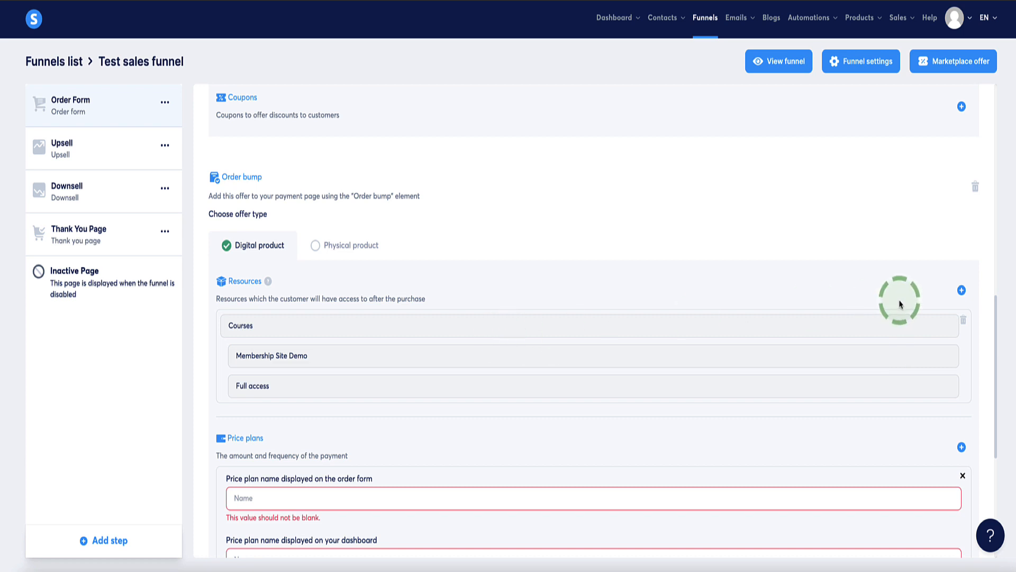
click(962, 290)
click(371, 326)
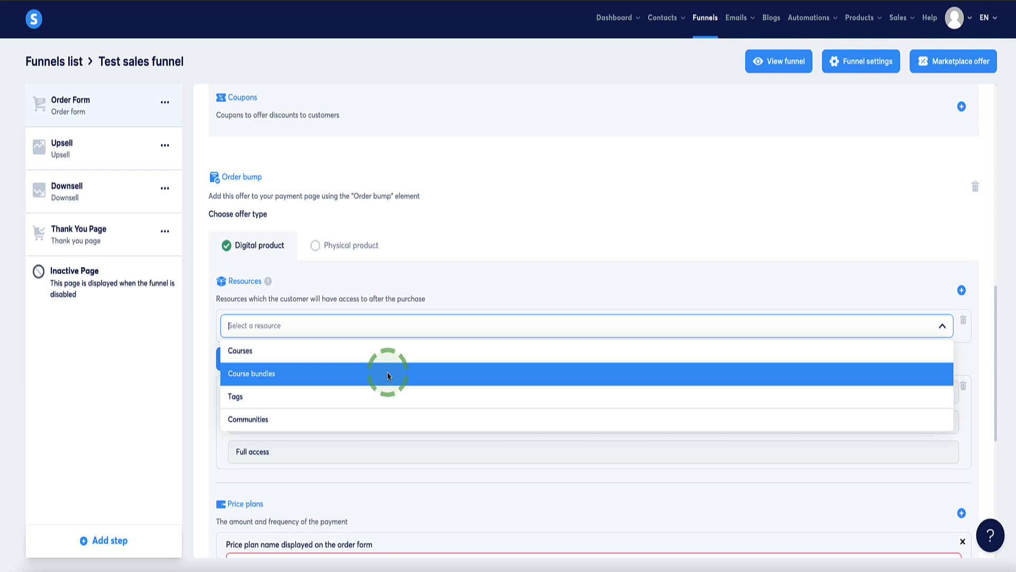
click(635, 213)
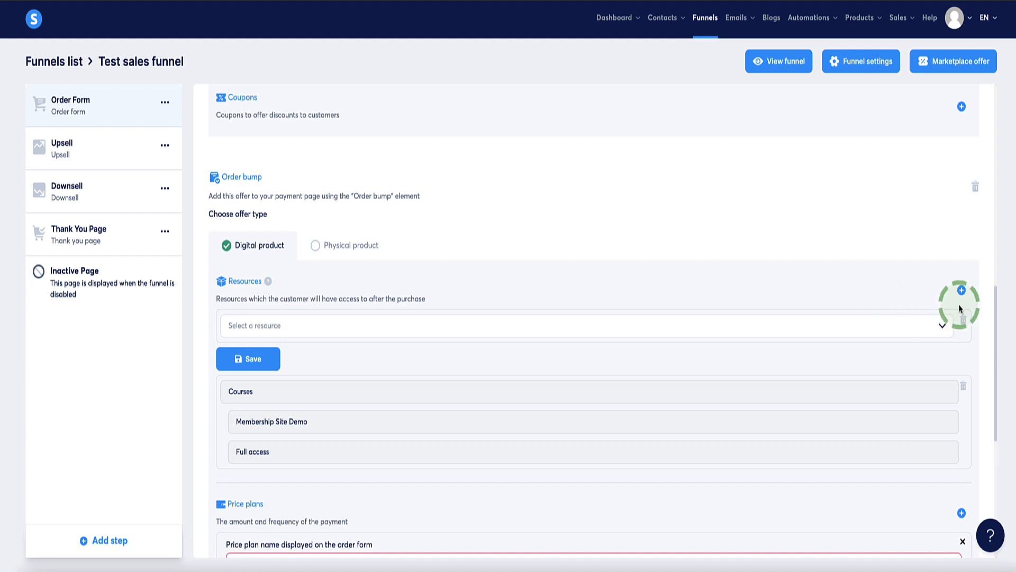
Discard the empty resource entry and delete the Membership Site Demo course resource from the order bump
scroll(960, 307, up, 1)
click(962, 325)
click(538, 324)
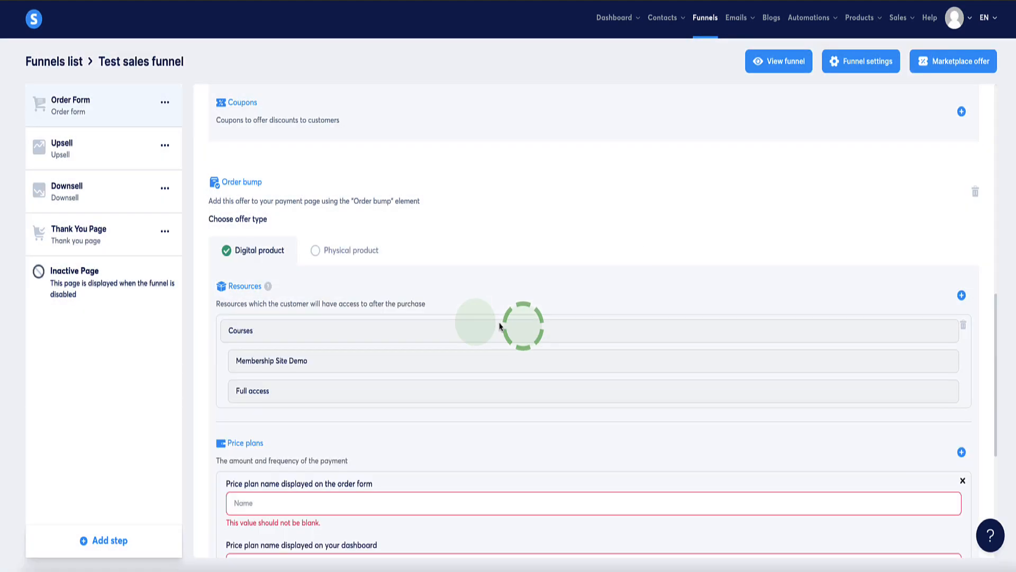
click(956, 349)
click(962, 282)
click(470, 325)
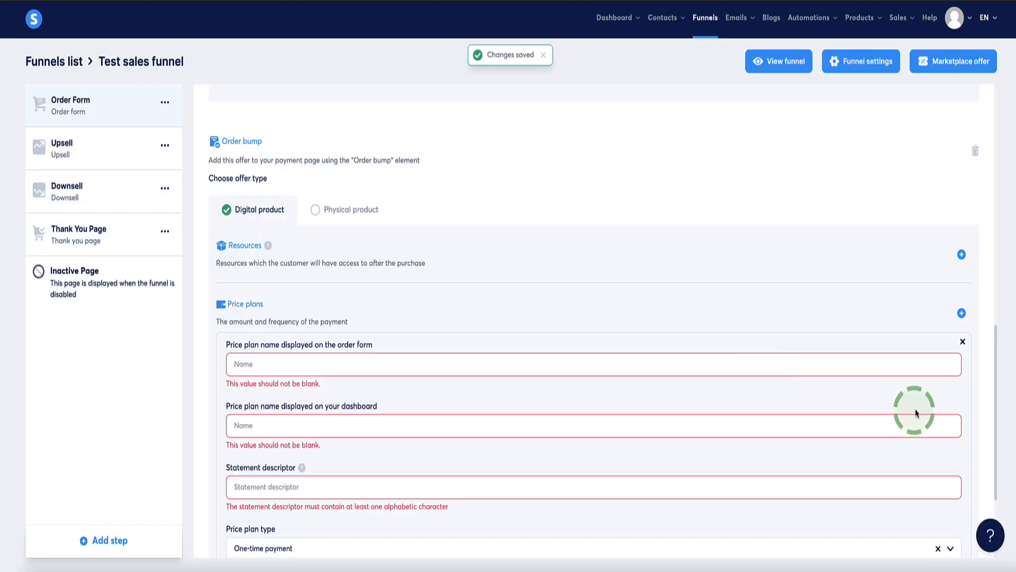
Discard the unsaved price plan form and remove the whole order bump from the order form
click(963, 342)
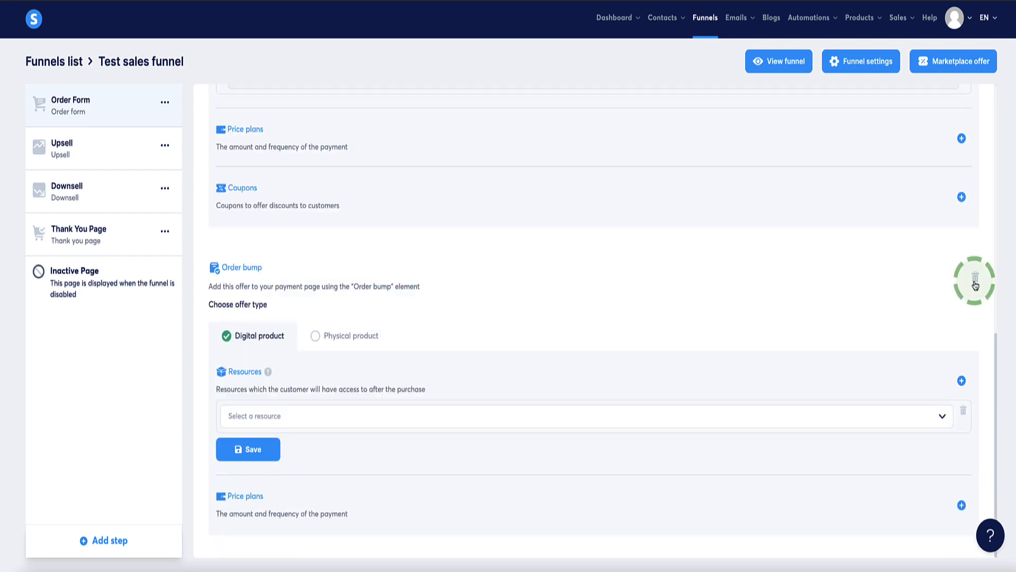
click(976, 285)
click(469, 324)
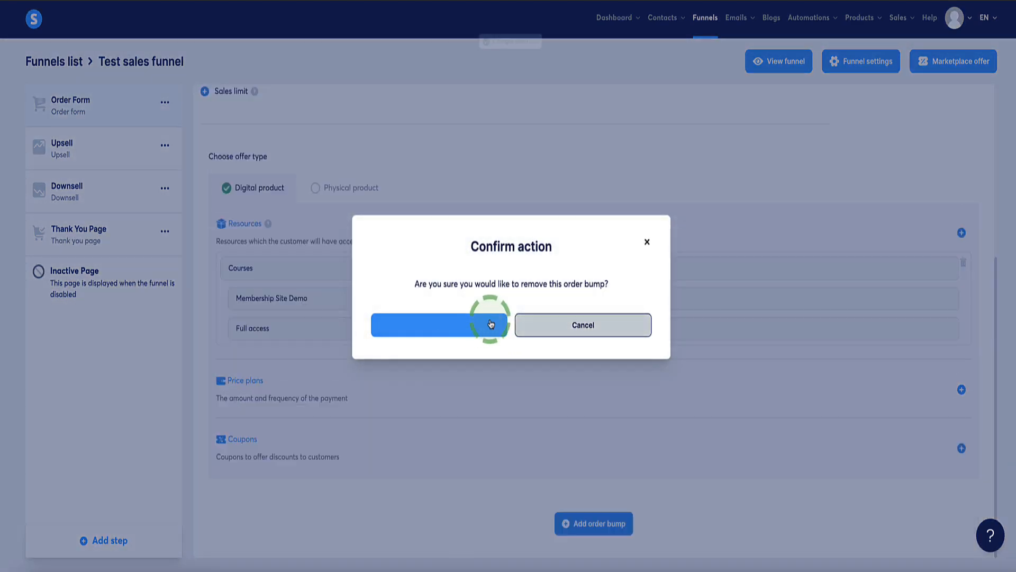
Add a new order bump to the Order Form as a digital product and add a resource entry to it
scroll(466, 381, up, 5)
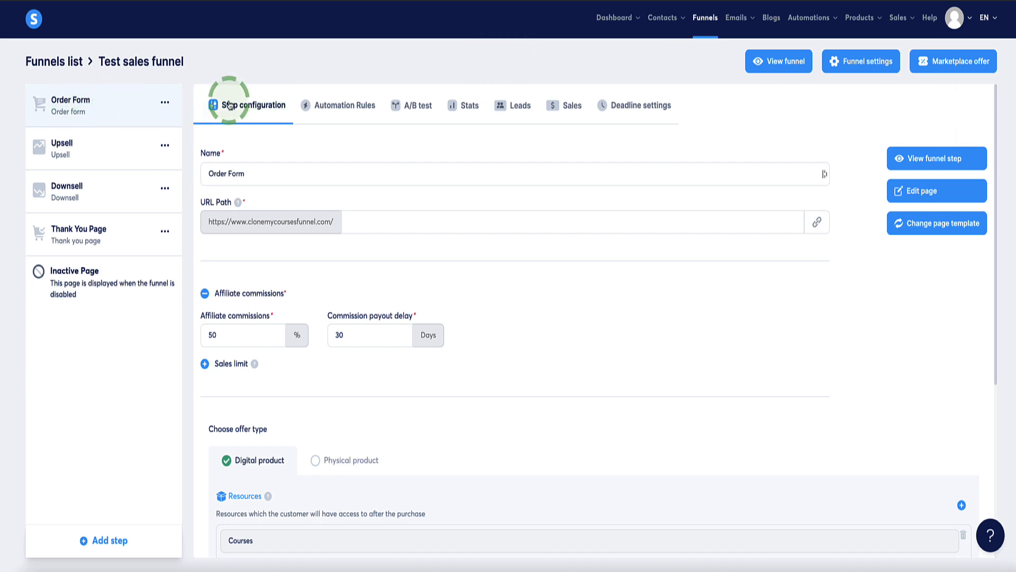
scroll(295, 154, down, 5)
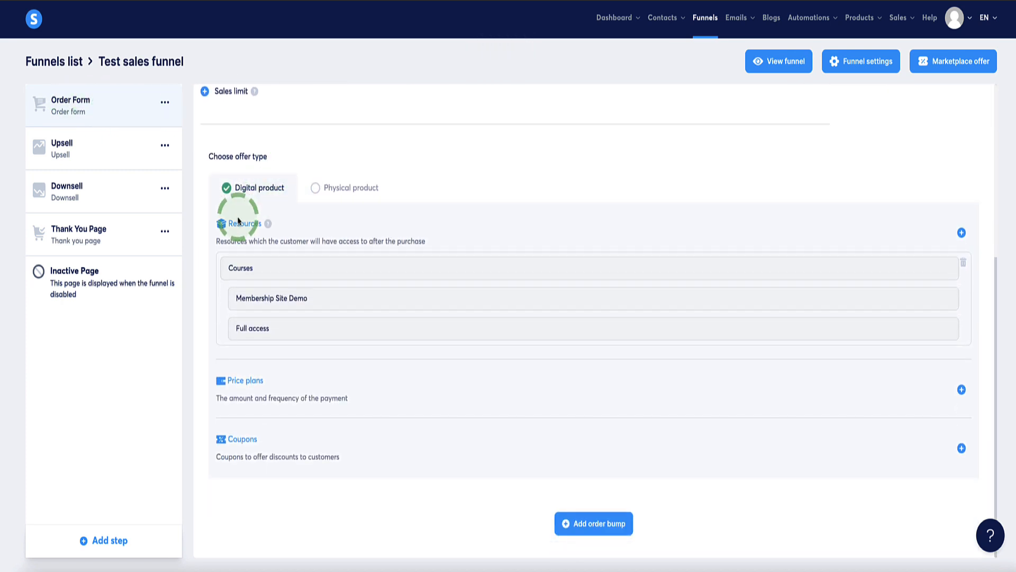
click(585, 524)
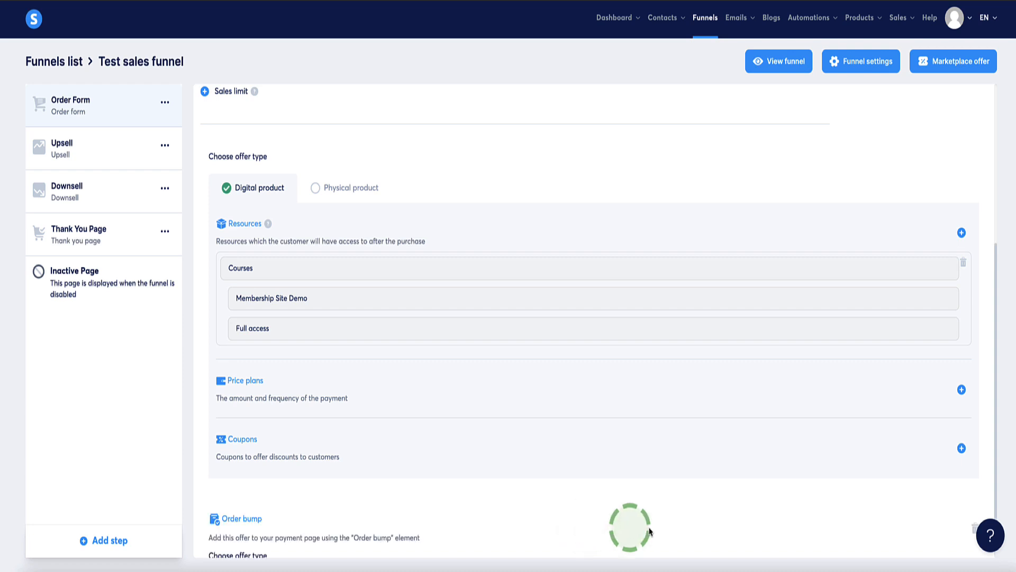
scroll(476, 423, down, 1)
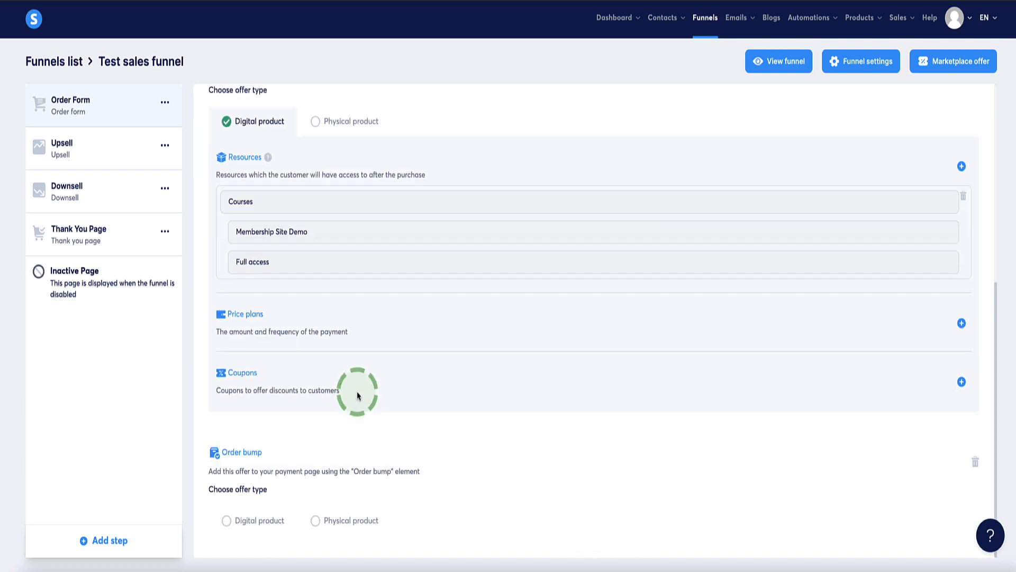
click(227, 520)
scroll(249, 485, down, 2)
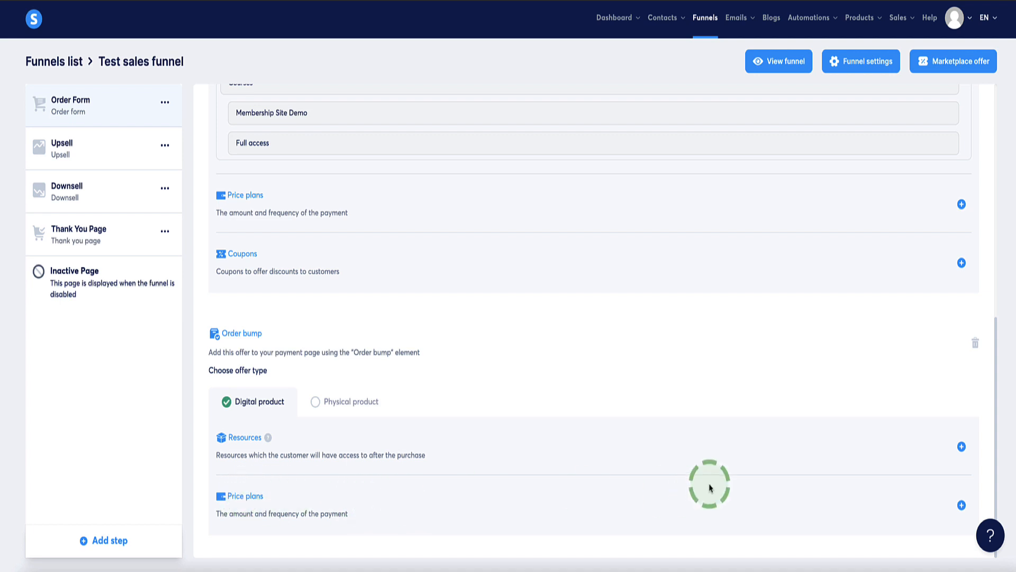
click(962, 447)
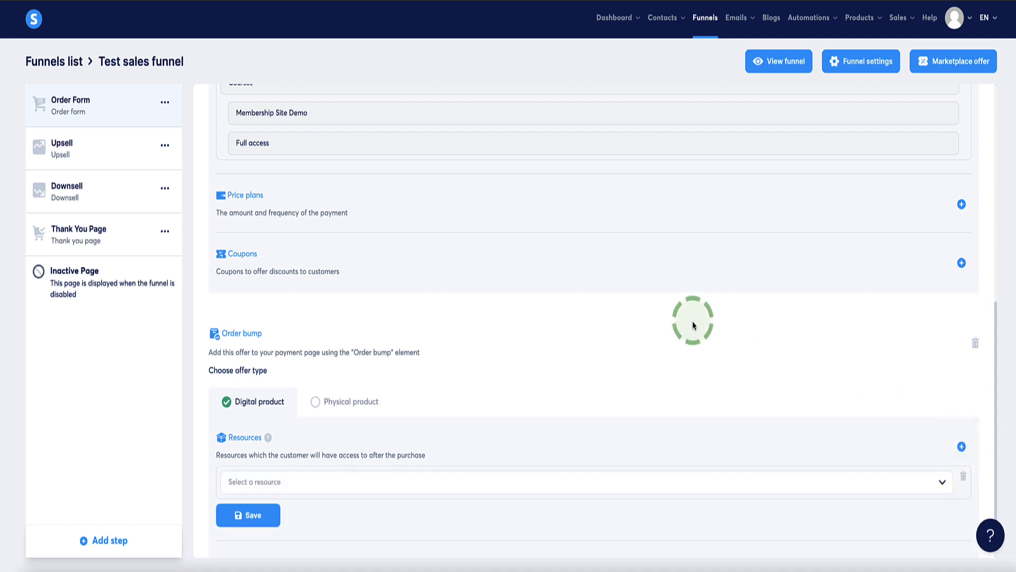
scroll(672, 334, down, 1)
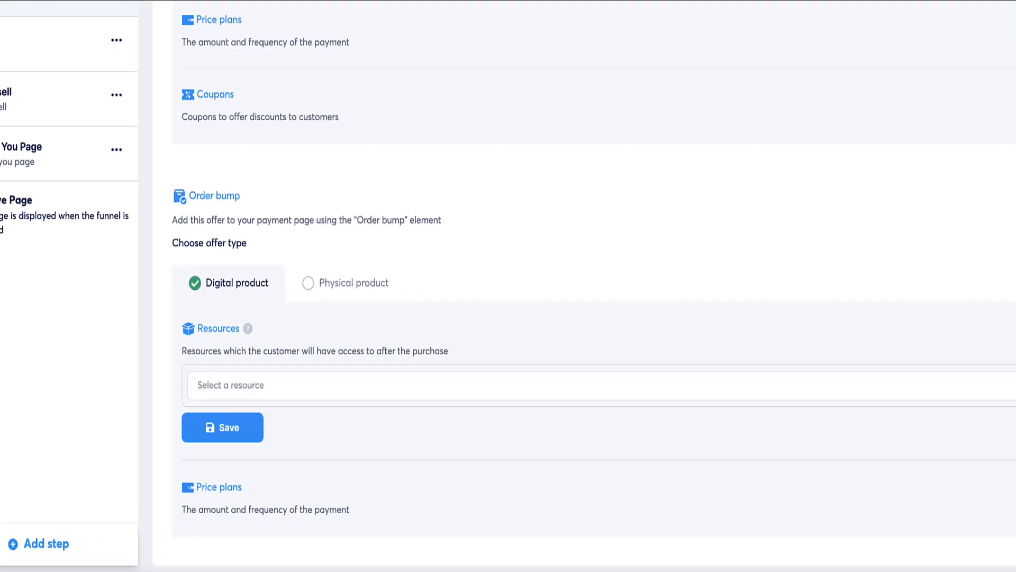
Set the order bump's resource type to Tags and look through the existing tags without choosing one
click(709, 385)
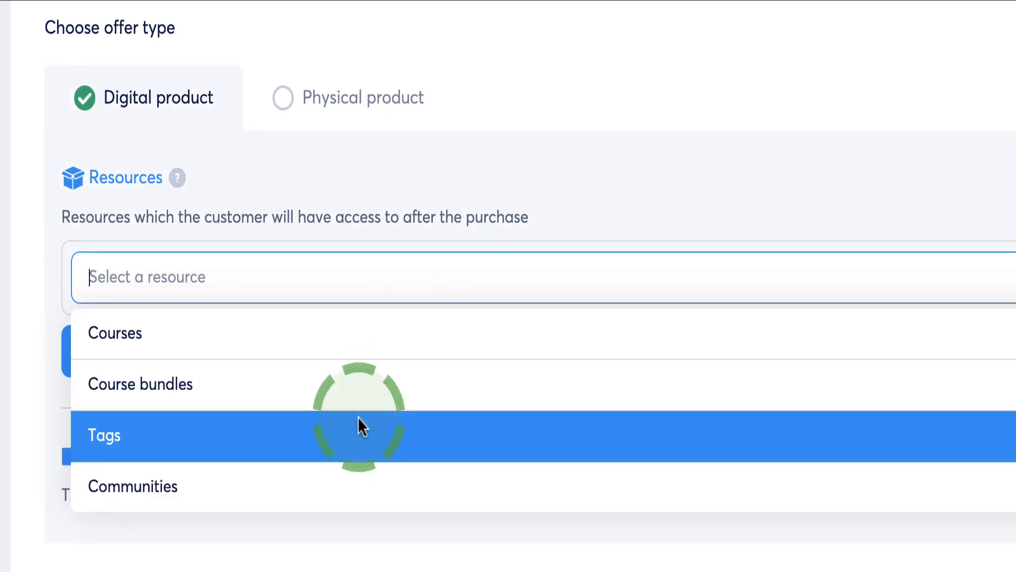
click(265, 431)
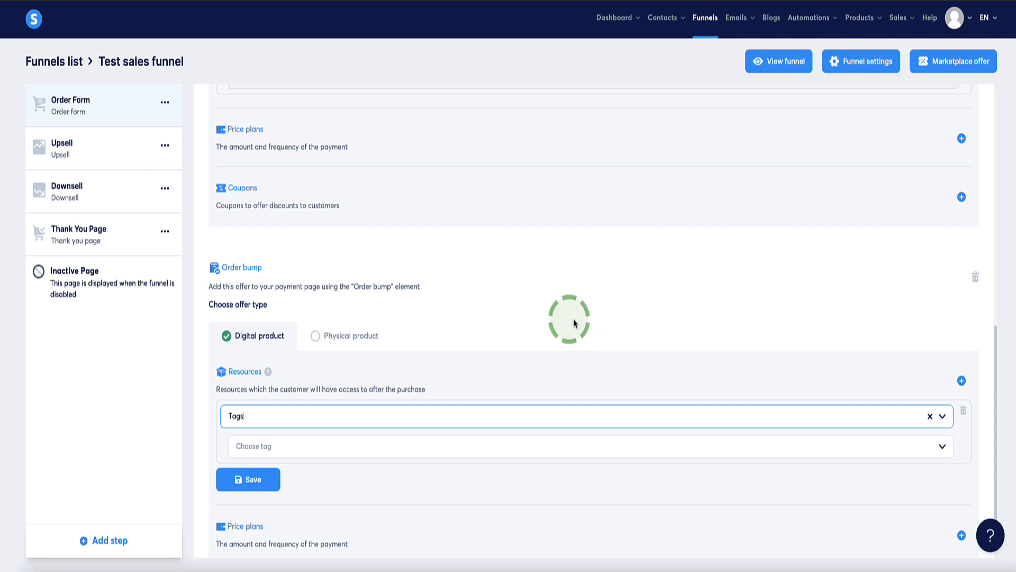
click(943, 449)
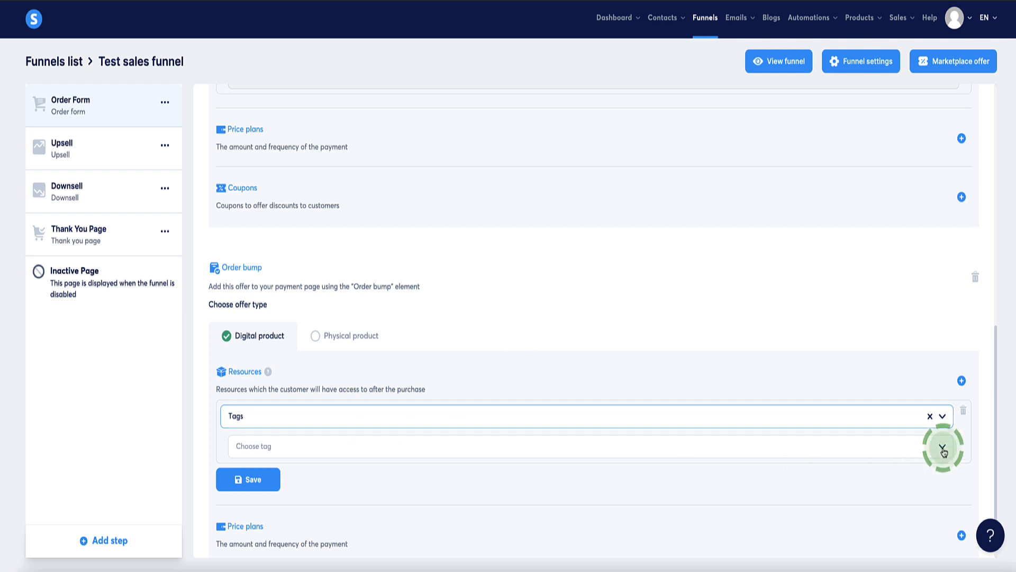
scroll(390, 385, down, 2)
scroll(390, 385, down, 2)
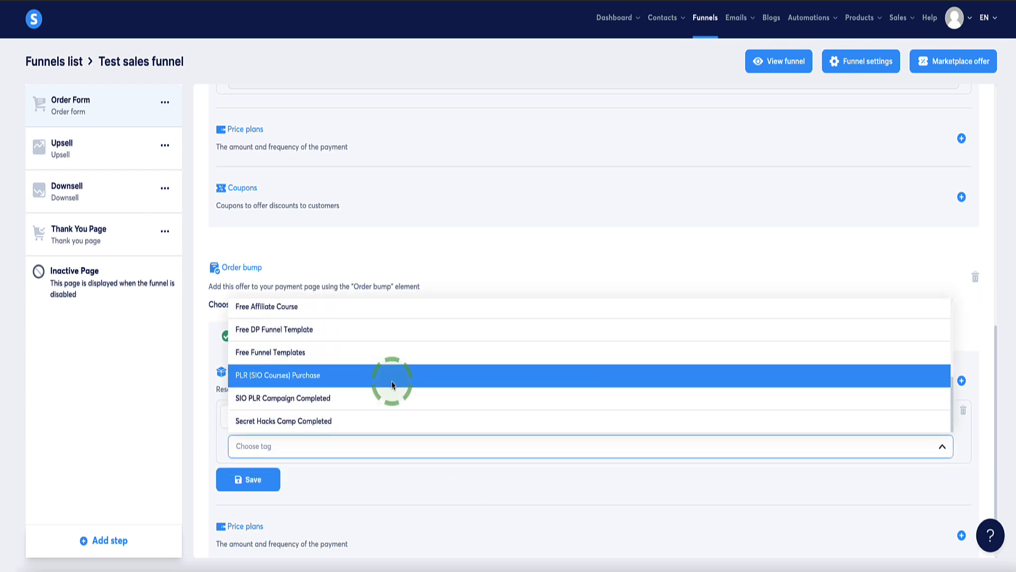
scroll(392, 381, up, 4)
click(534, 292)
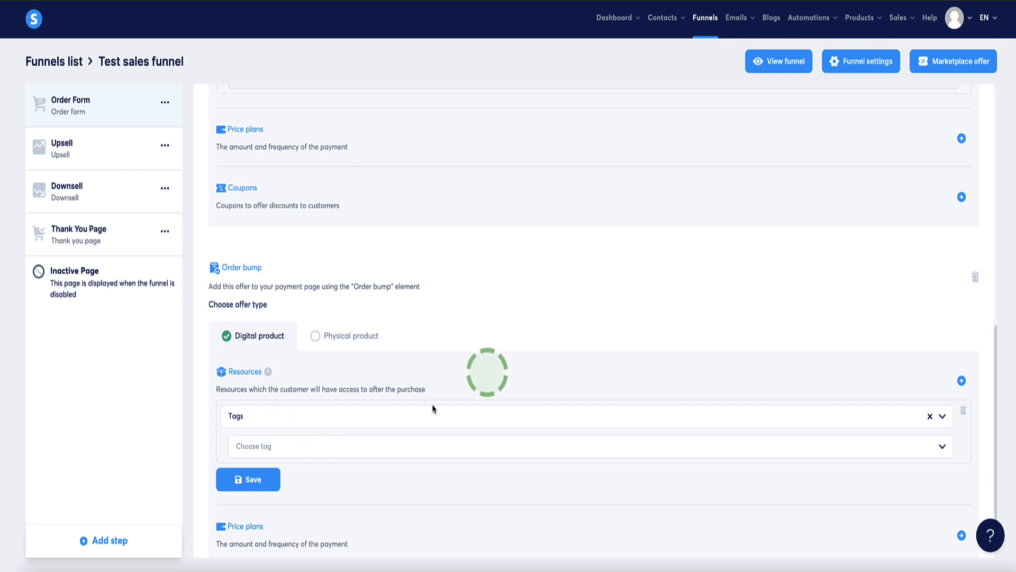
Create a new contact tag named "ebook order bump tag"
scroll(583, 268, up, 3)
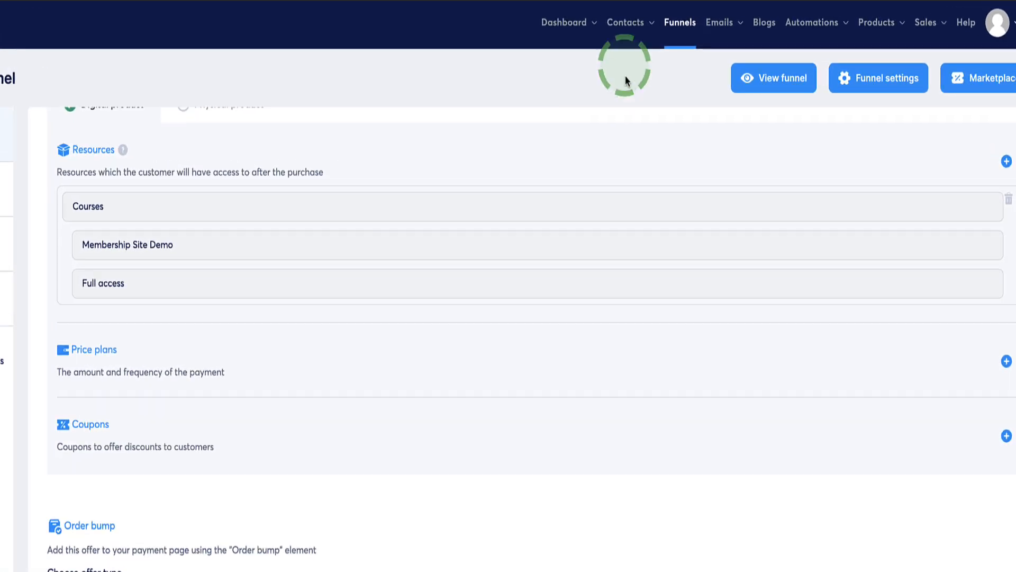
mouse_move(631, 33)
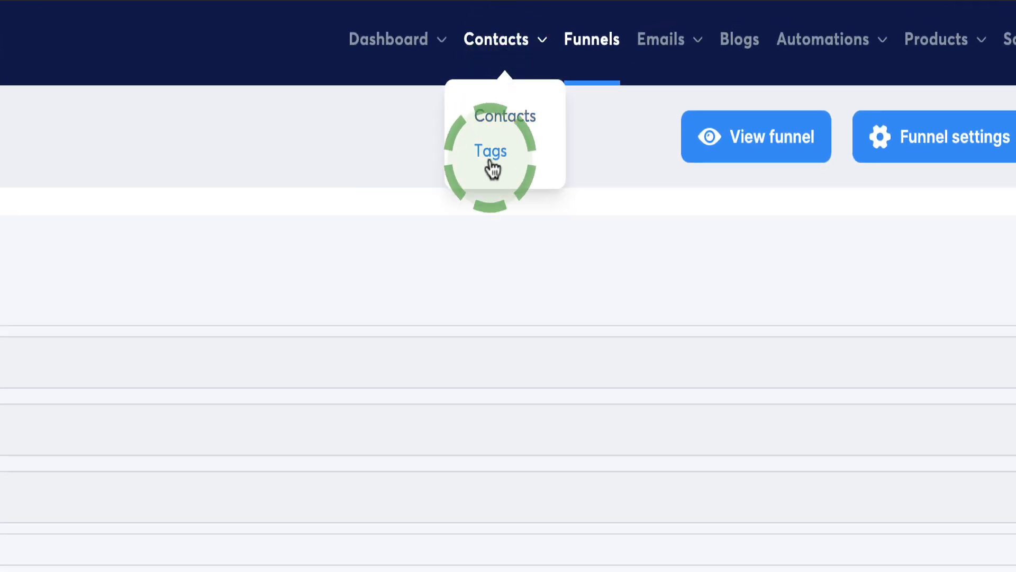
click(491, 162)
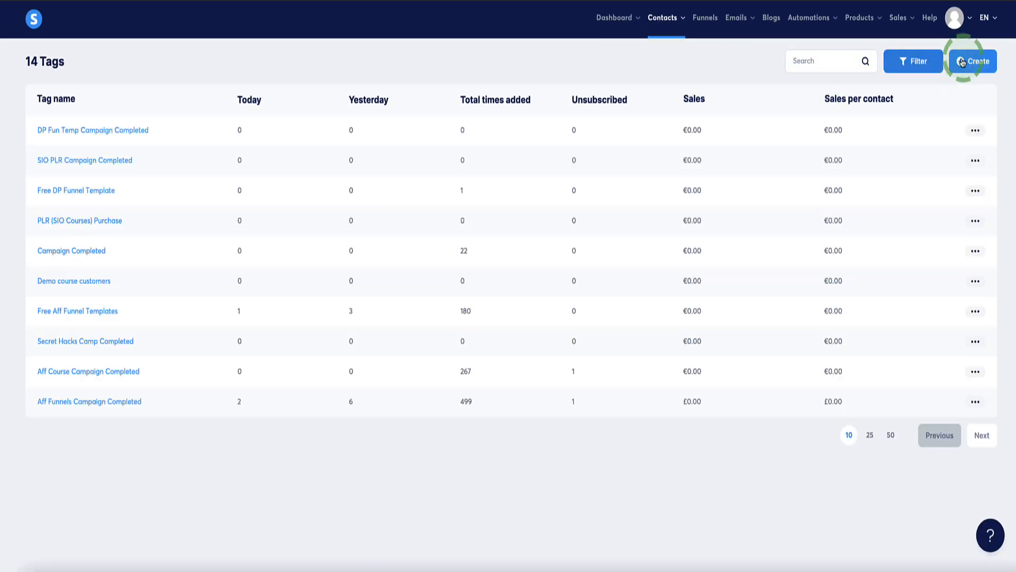
click(970, 62)
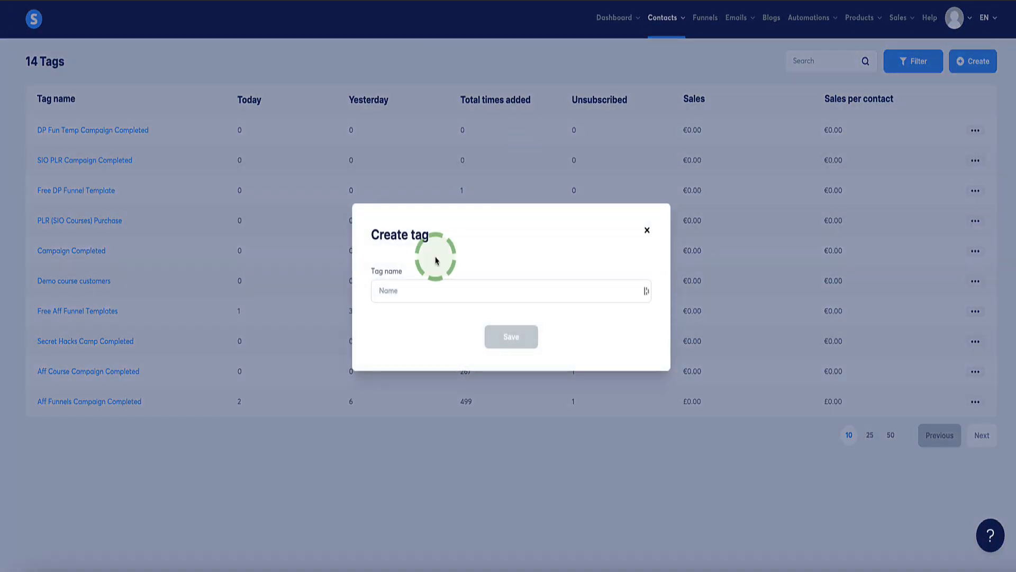
click(405, 290)
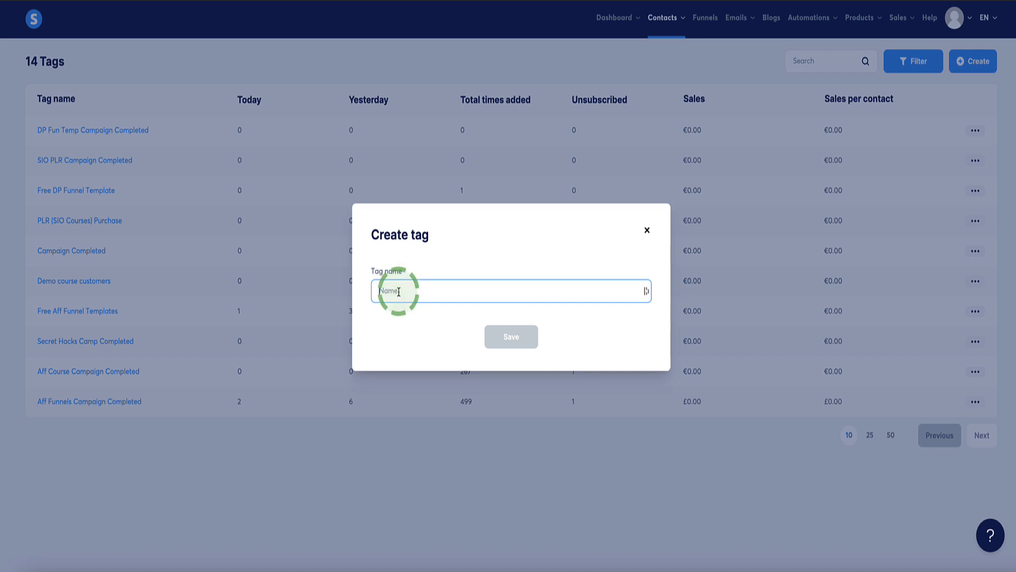
text(ebook order bump tag)
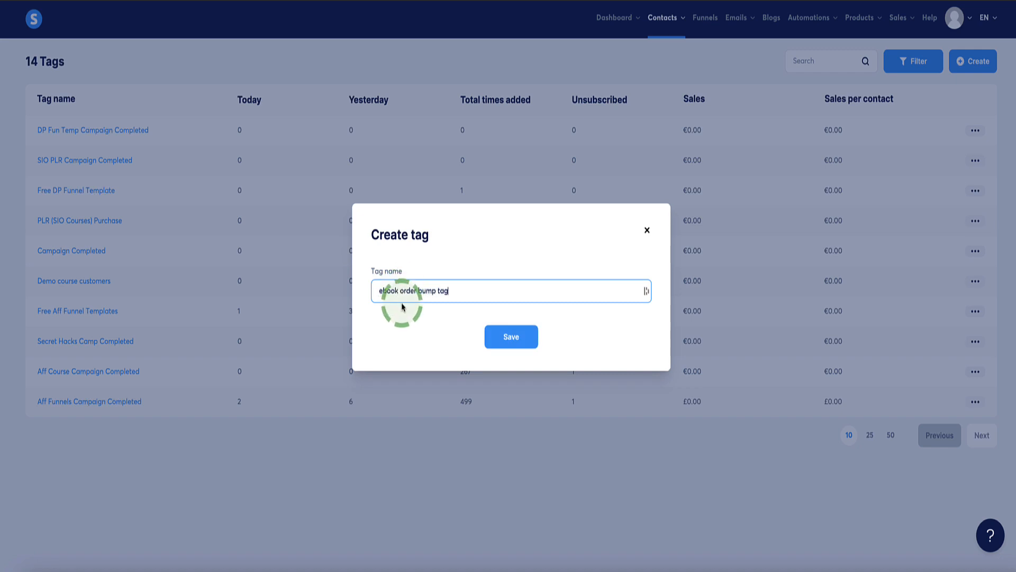
click(499, 335)
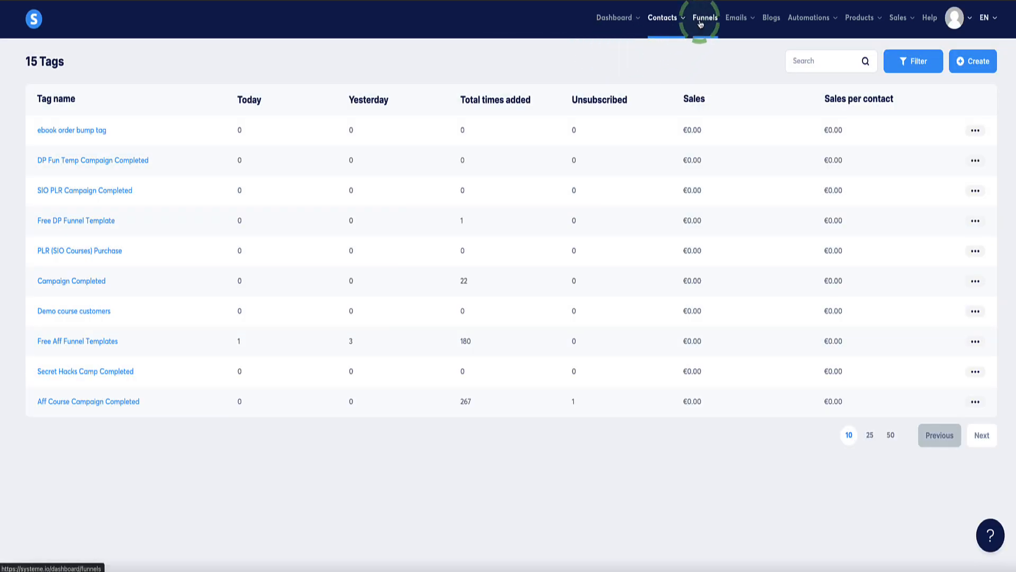
Reopen the step configuration of the Order Form in the Test sales funnel
click(702, 19)
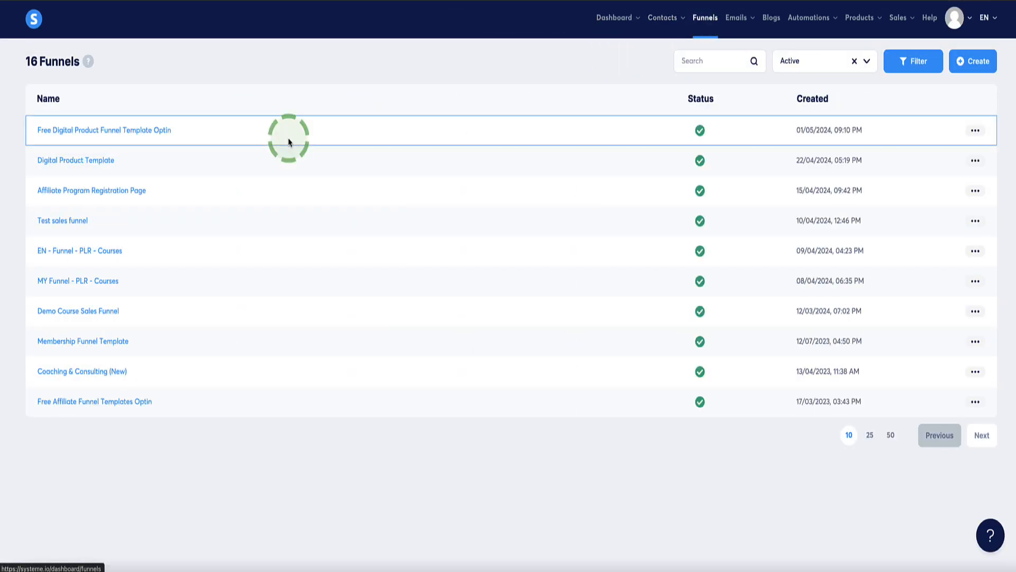
click(65, 227)
click(218, 107)
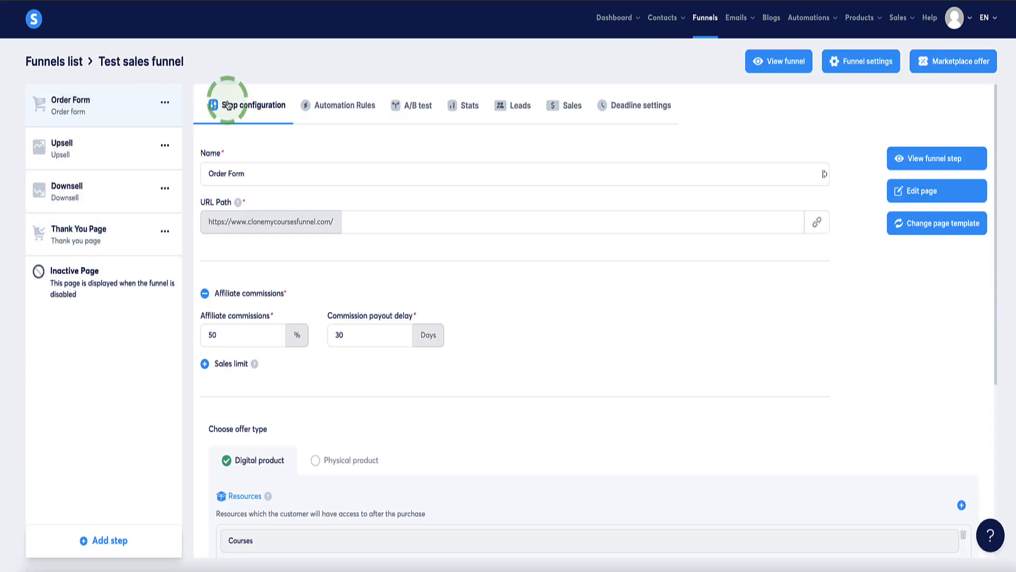
Add an order bump with the Digital product offer type and start a new resource entry for it
scroll(291, 211, down, 5)
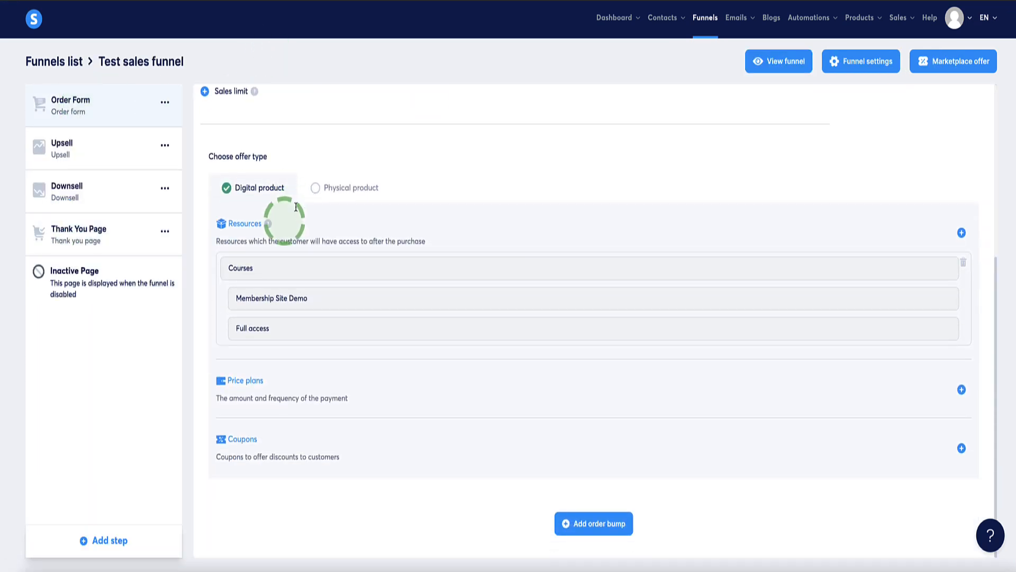
click(589, 525)
scroll(286, 460, down, 1)
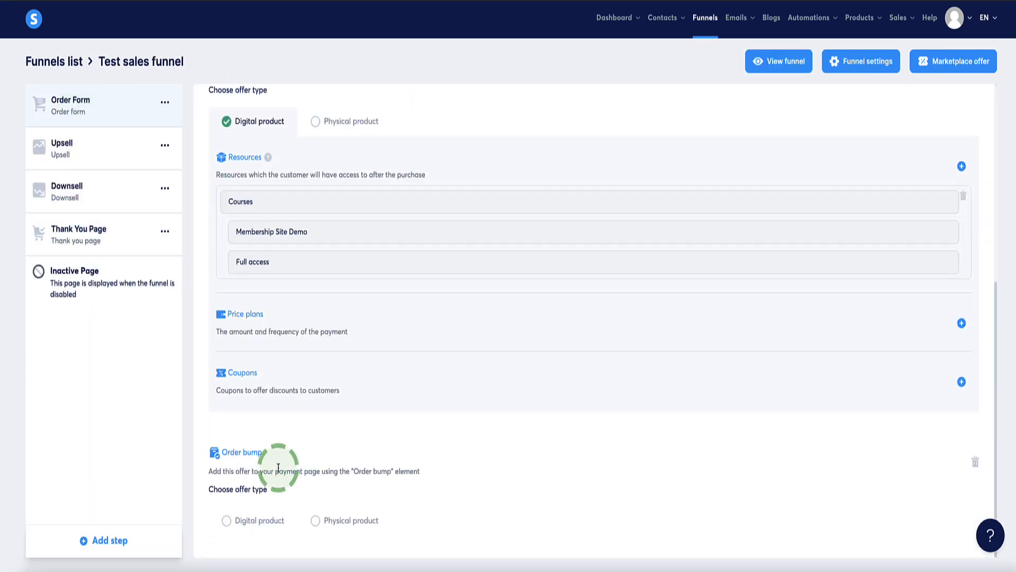
click(225, 521)
scroll(265, 477, down, 2)
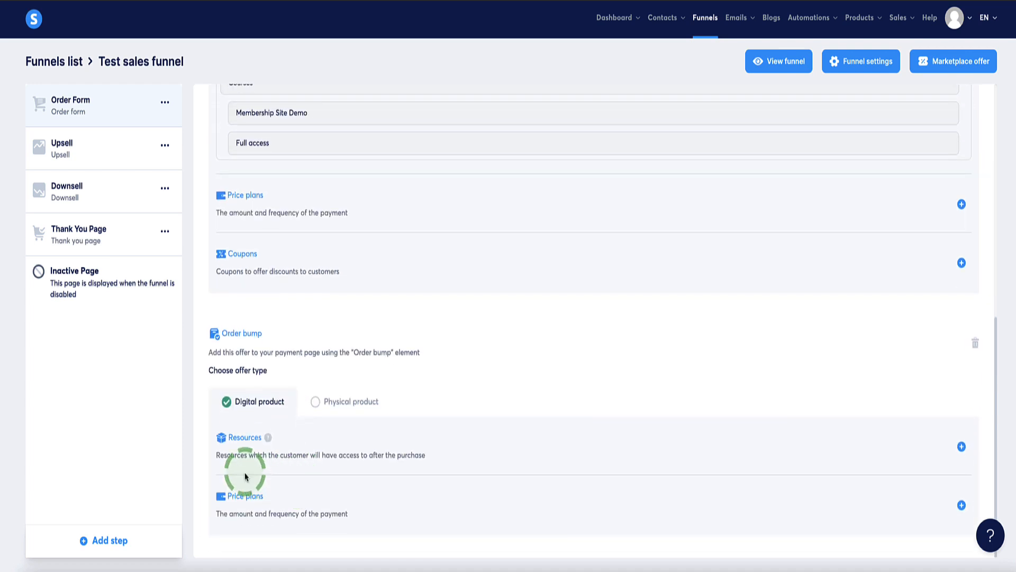
click(960, 446)
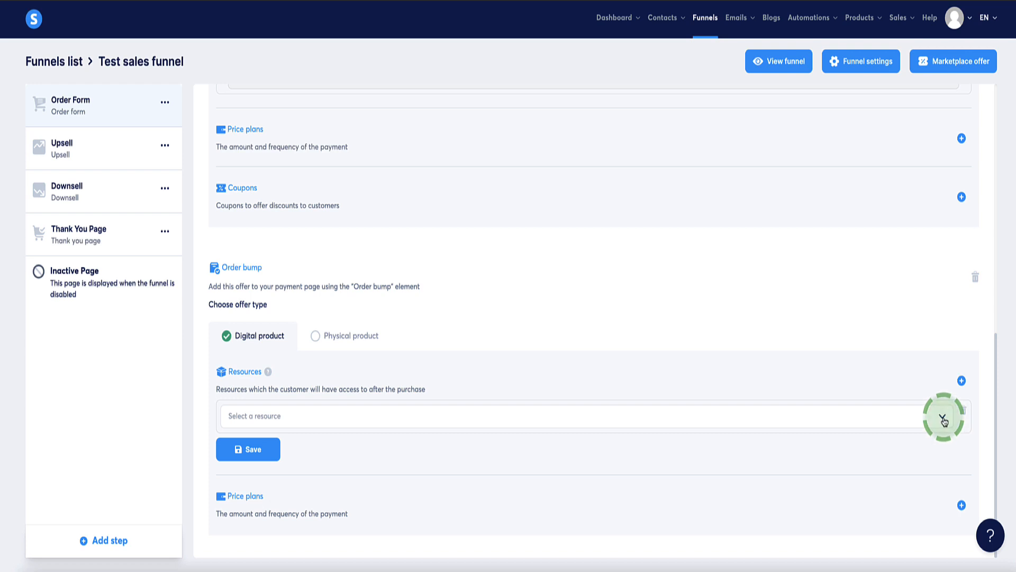
Try to assign the "ebook order bump tag" to the order bump's new resource, using the Tags resource type
click(941, 416)
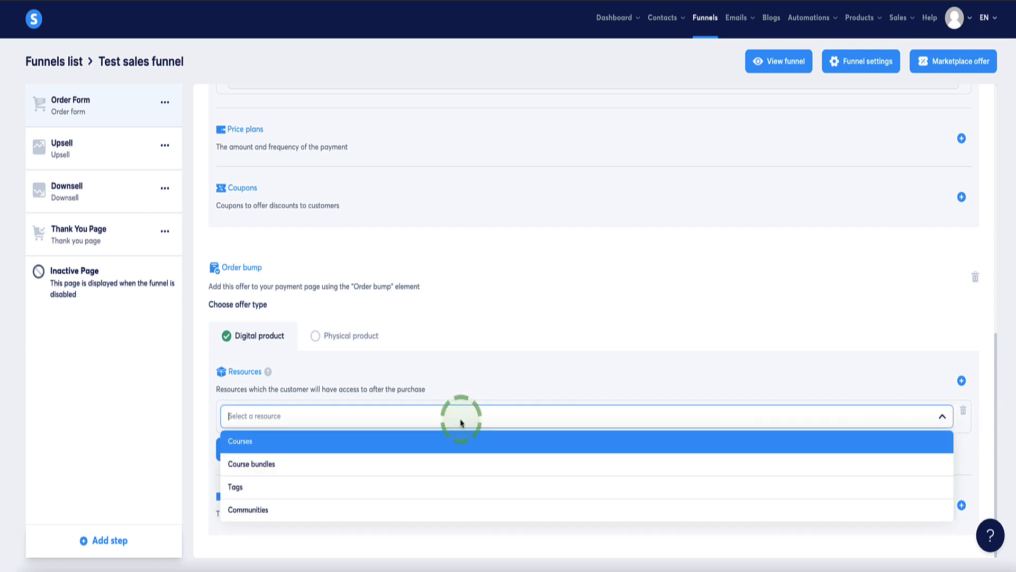
click(267, 484)
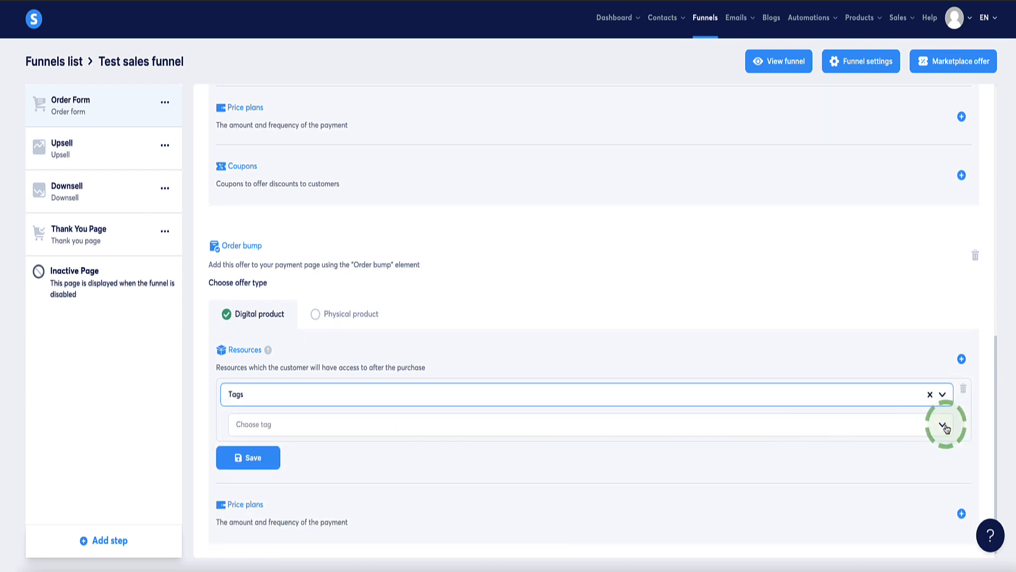
click(943, 424)
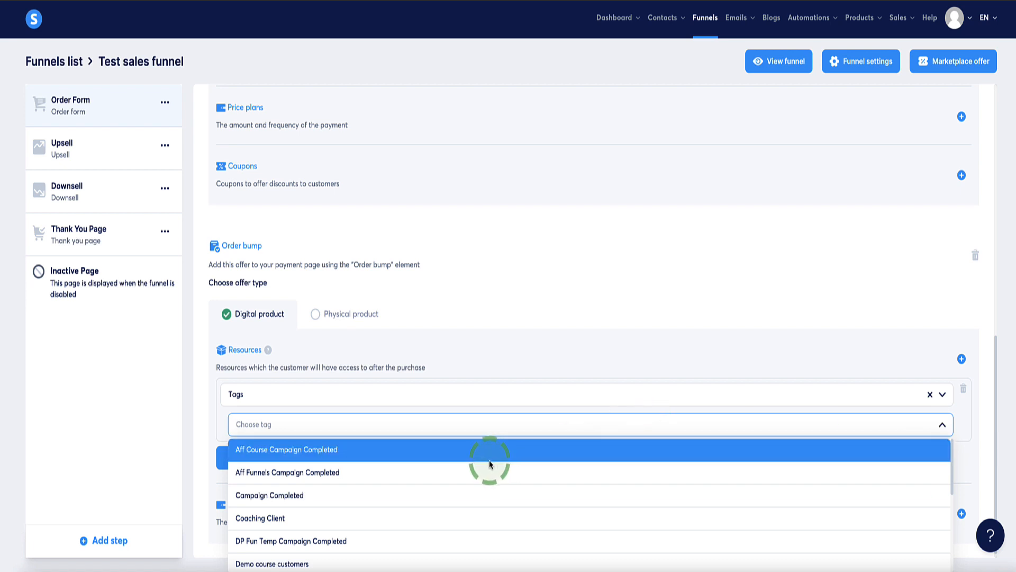
scroll(490, 464, down, 4)
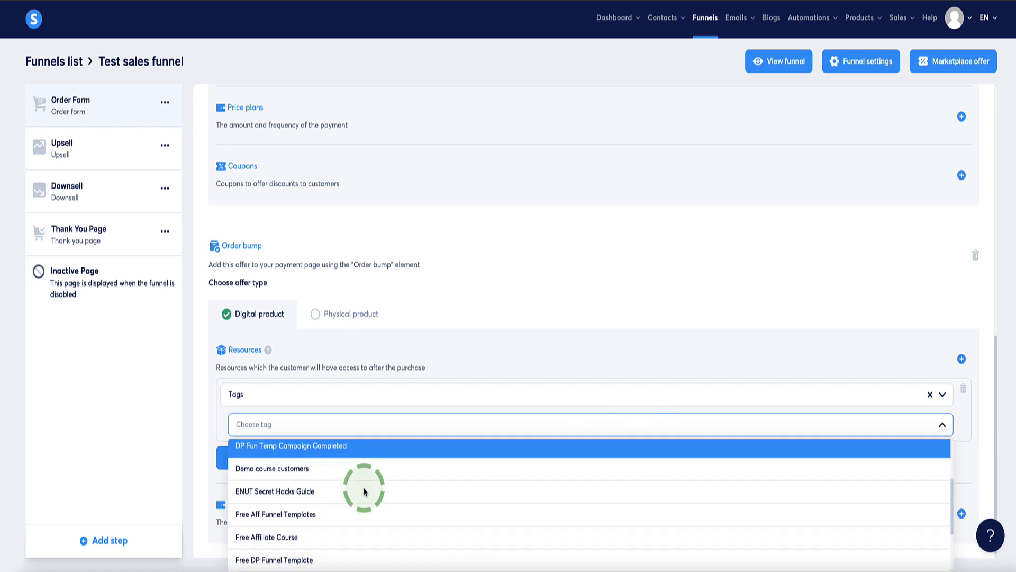
scroll(364, 492, down, 4)
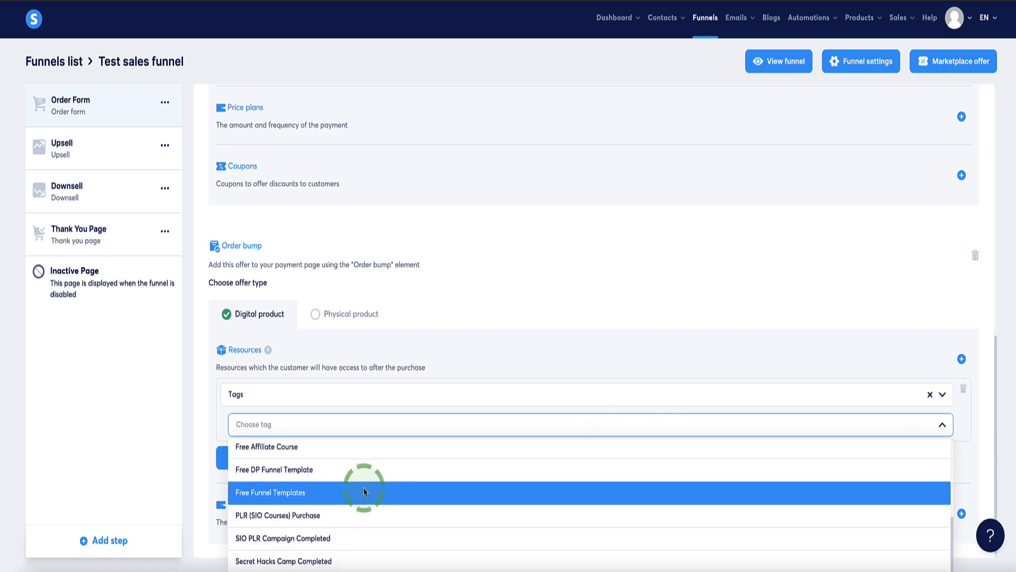
scroll(364, 491, up, 5)
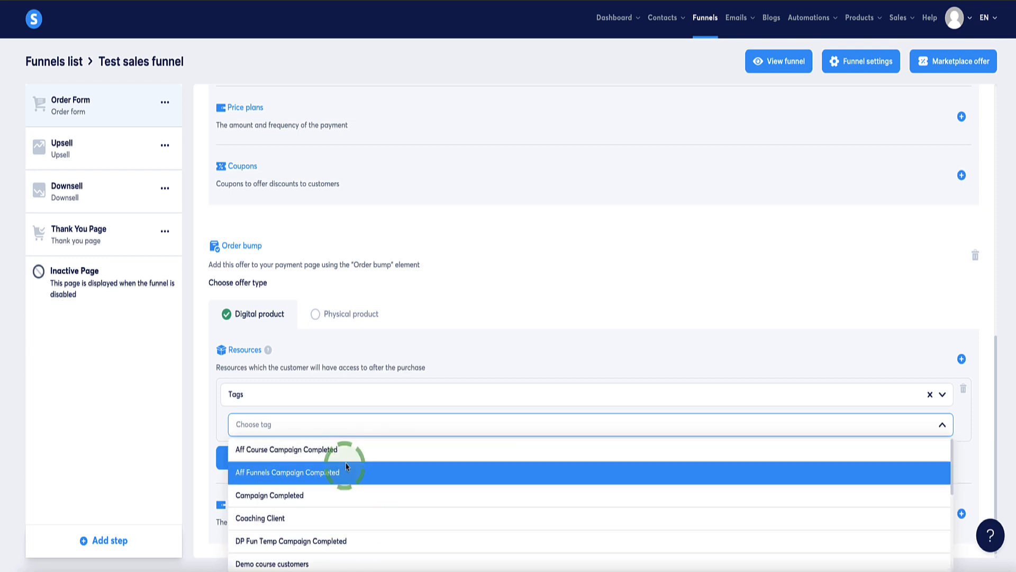
scroll(345, 481, down, 3)
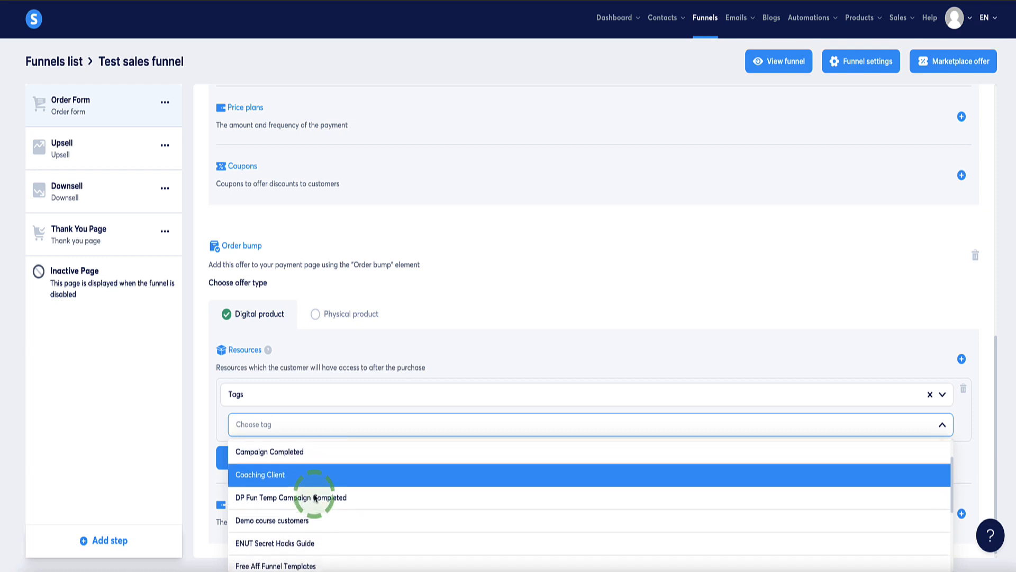
scroll(328, 492, down, 5)
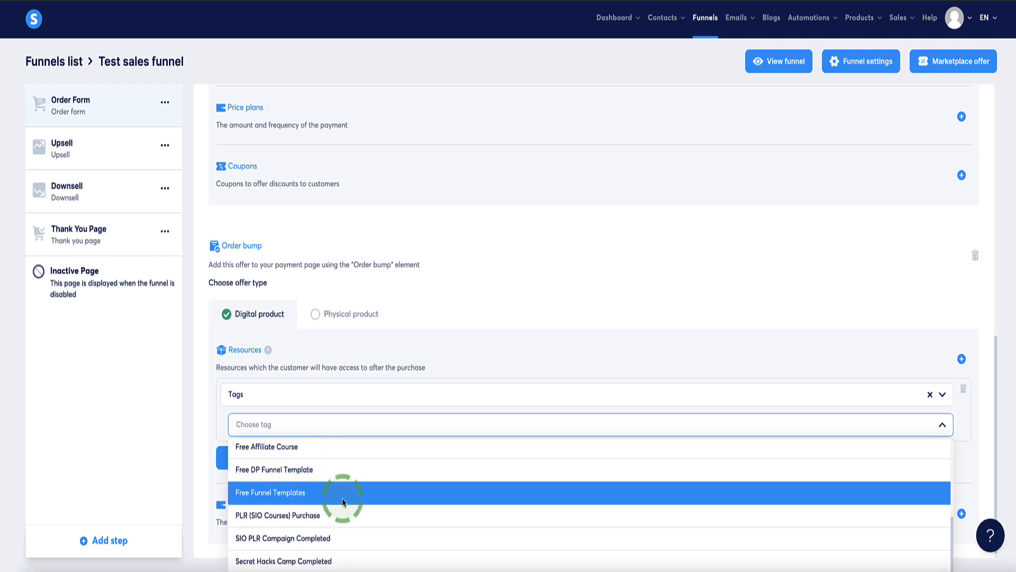
scroll(341, 497, up, 2)
scroll(341, 498, up, 5)
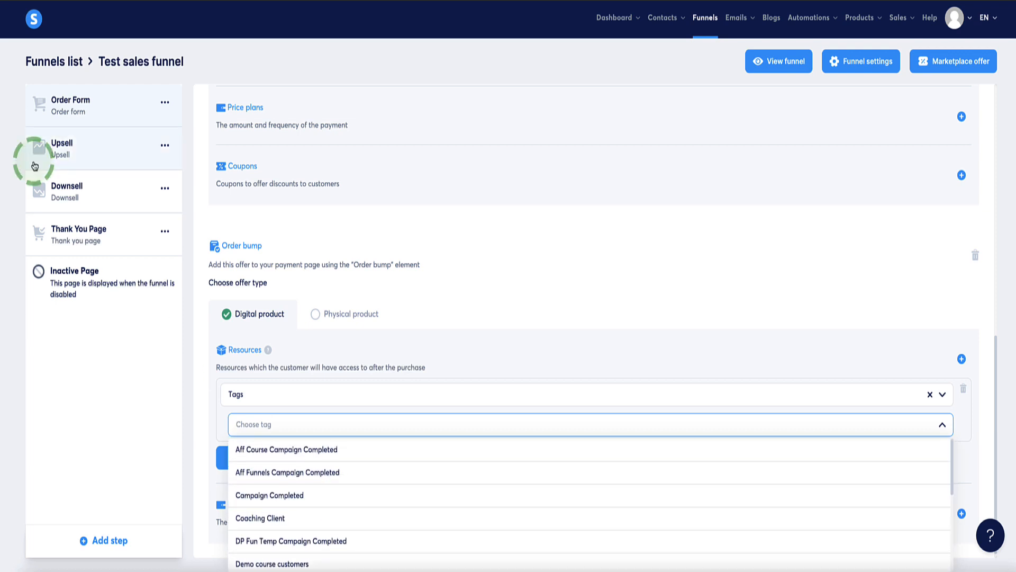
Reload the Order Form configuration page and add an order bump with the Digital product offer type
key(super+r)
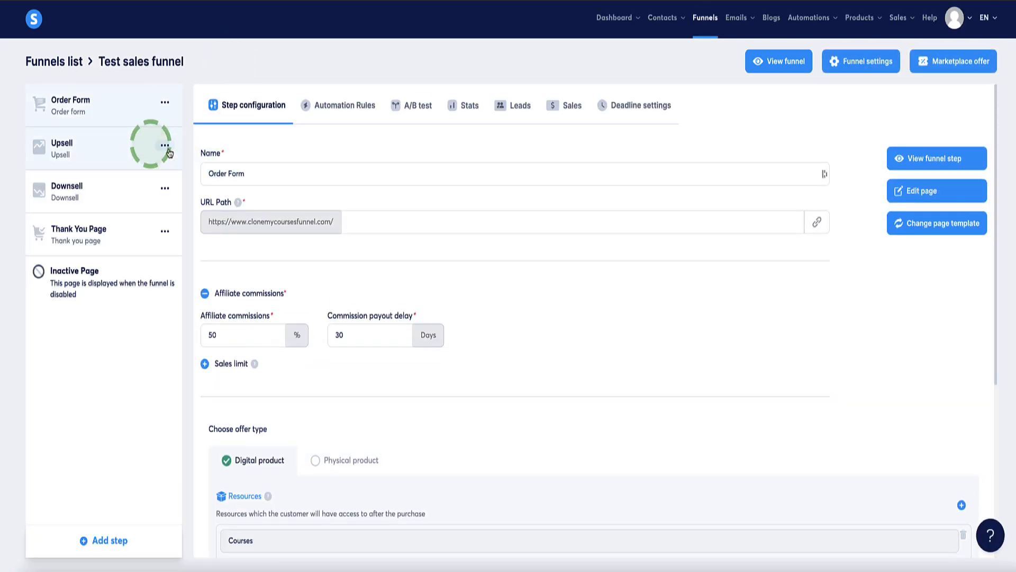
scroll(265, 267, down, 5)
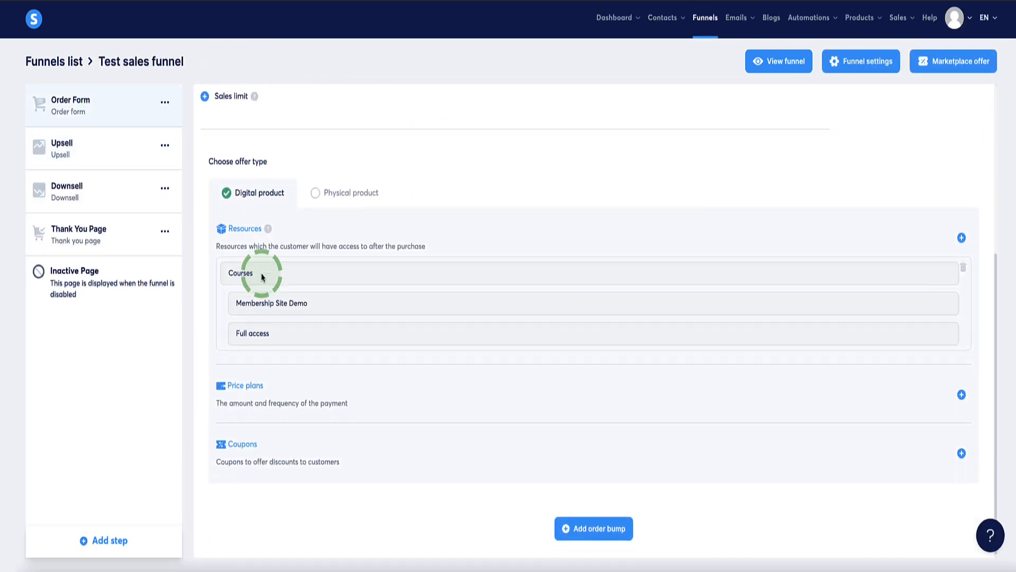
click(591, 522)
scroll(381, 487, down, 1)
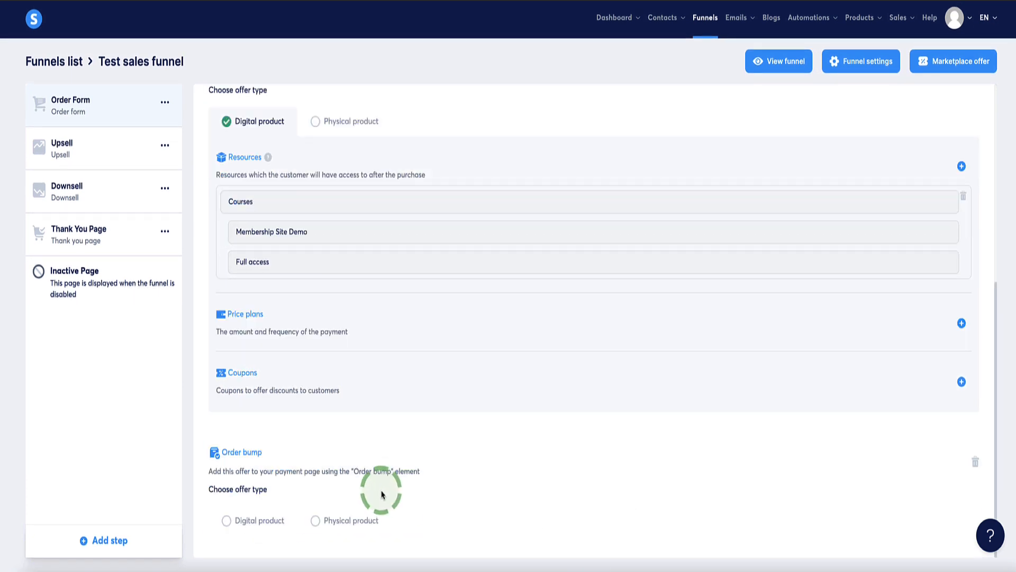
click(227, 518)
scroll(267, 458, down, 2)
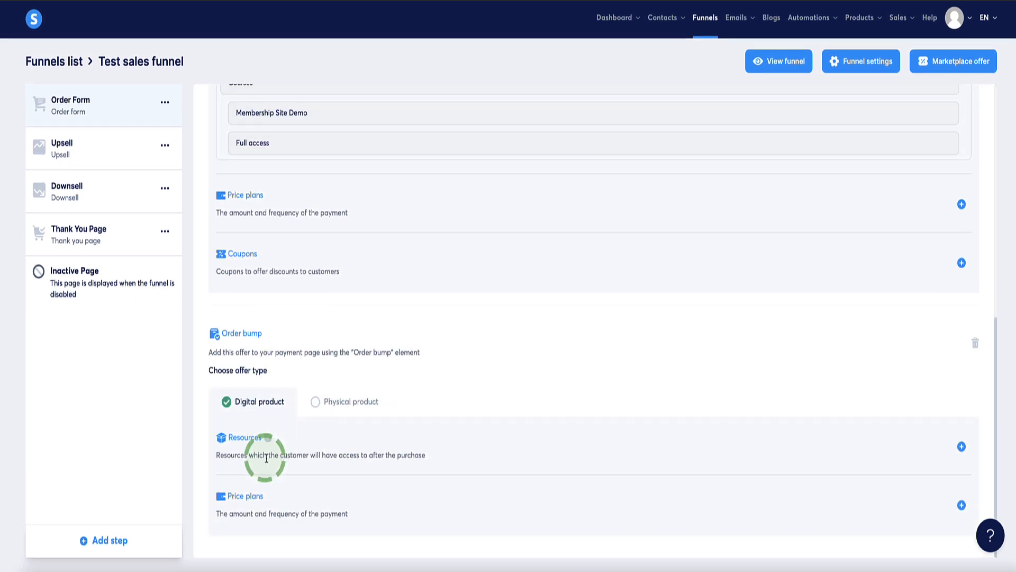
Add a Tags resource to the order bump using "ebook order bump tag" and save it
click(963, 447)
click(937, 481)
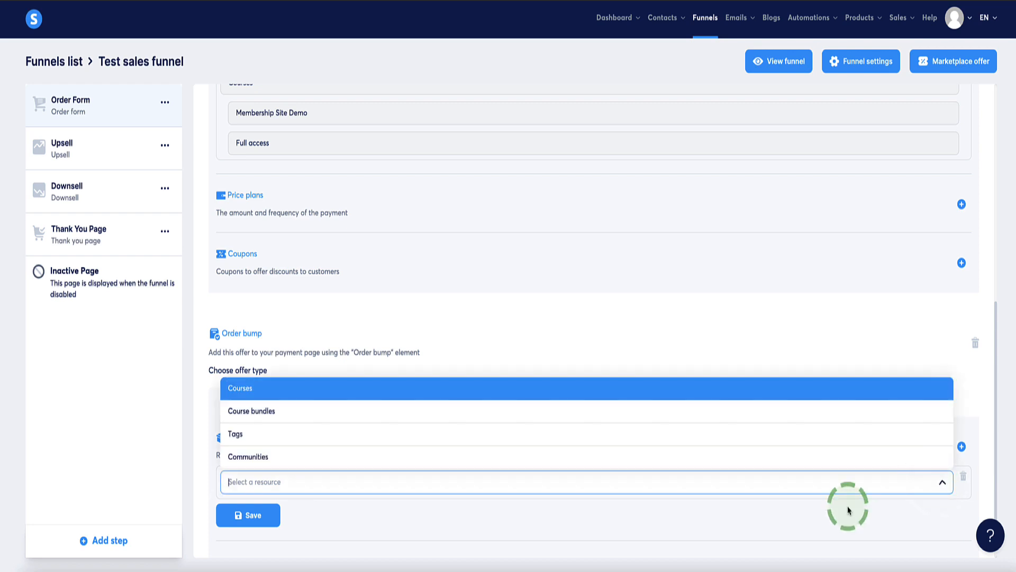
click(683, 433)
scroll(490, 320, down, 2)
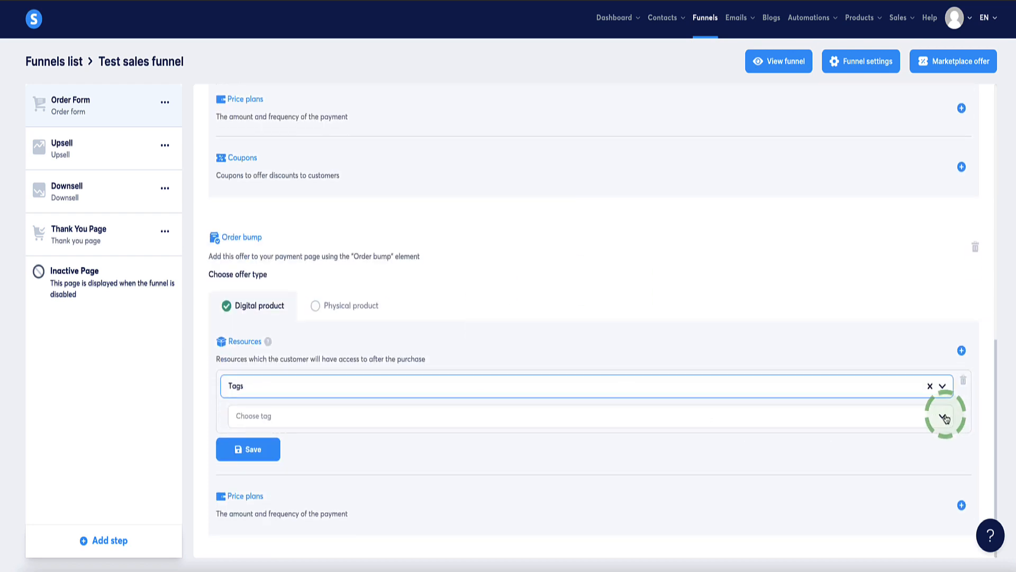
click(942, 416)
scroll(486, 477, down, 4)
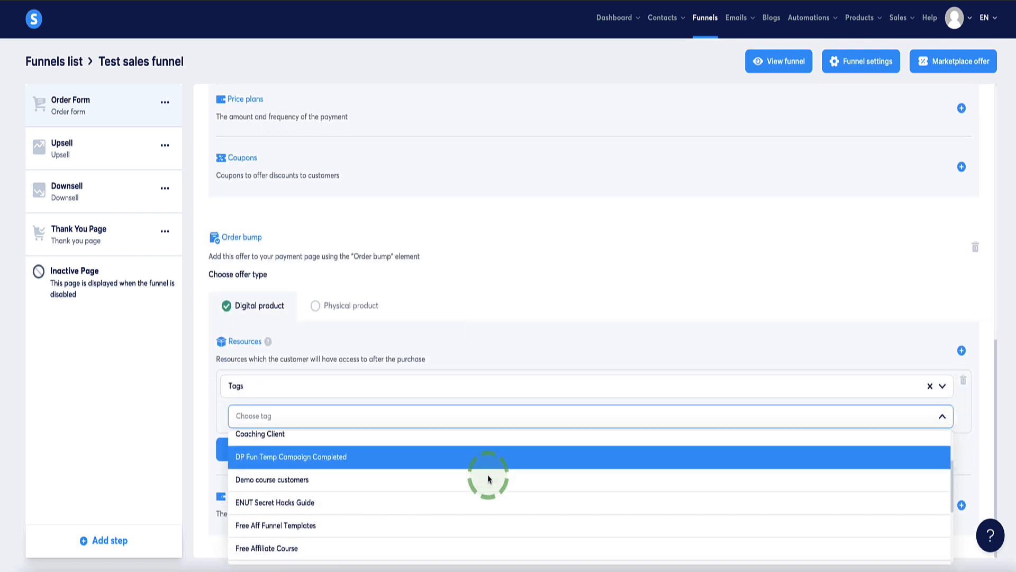
scroll(482, 479, down, 5)
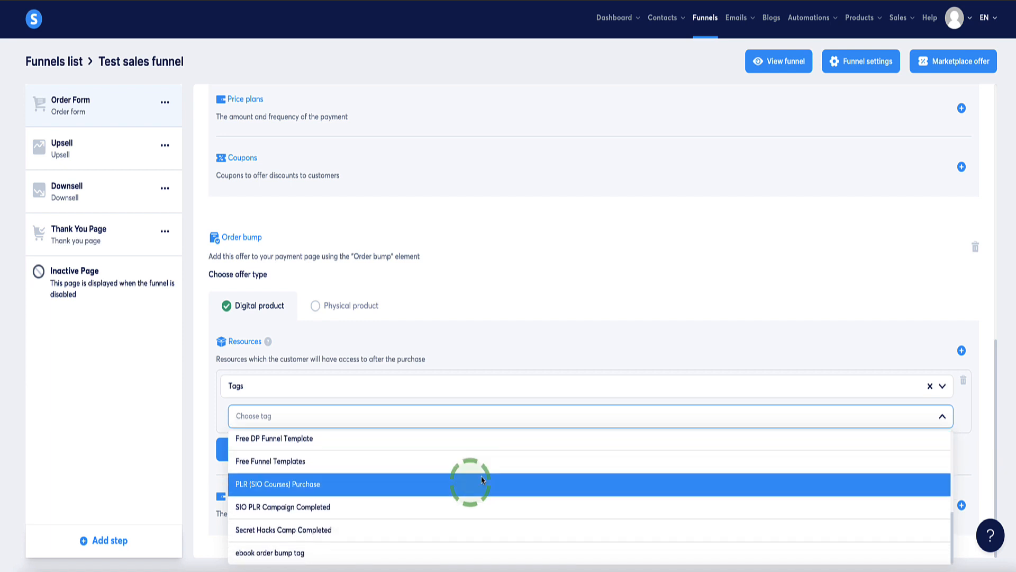
click(286, 553)
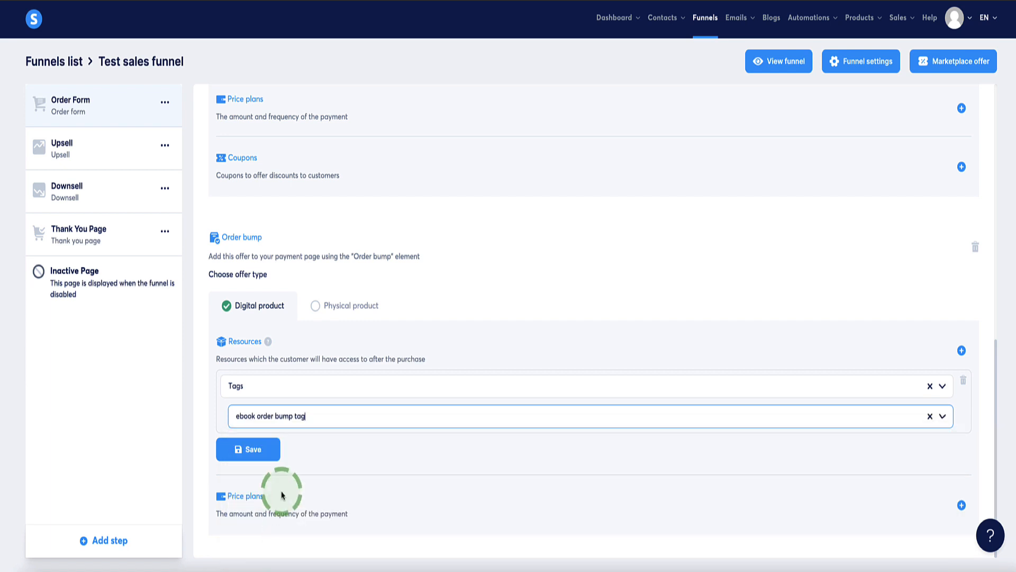
click(271, 460)
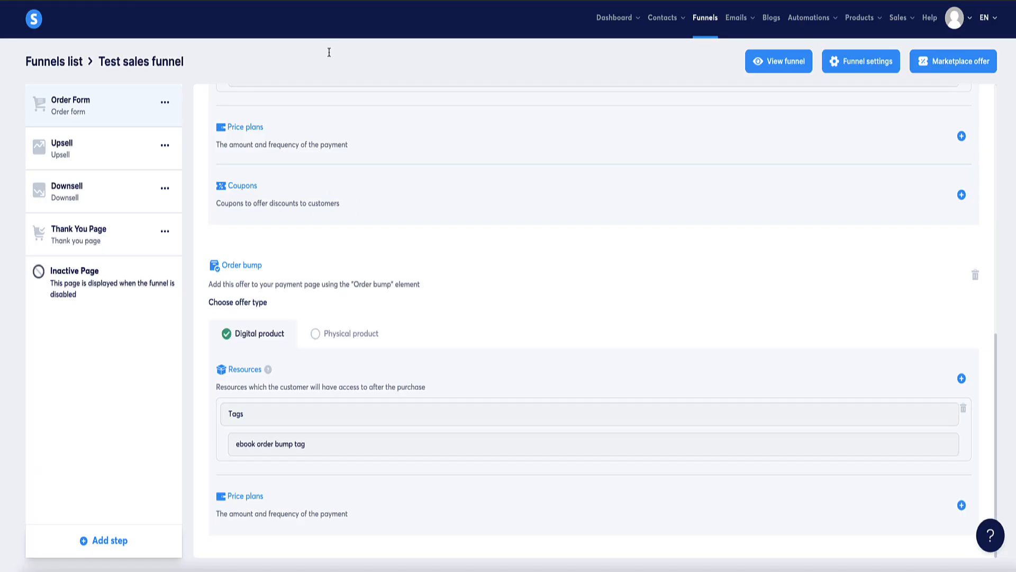
click(295, 404)
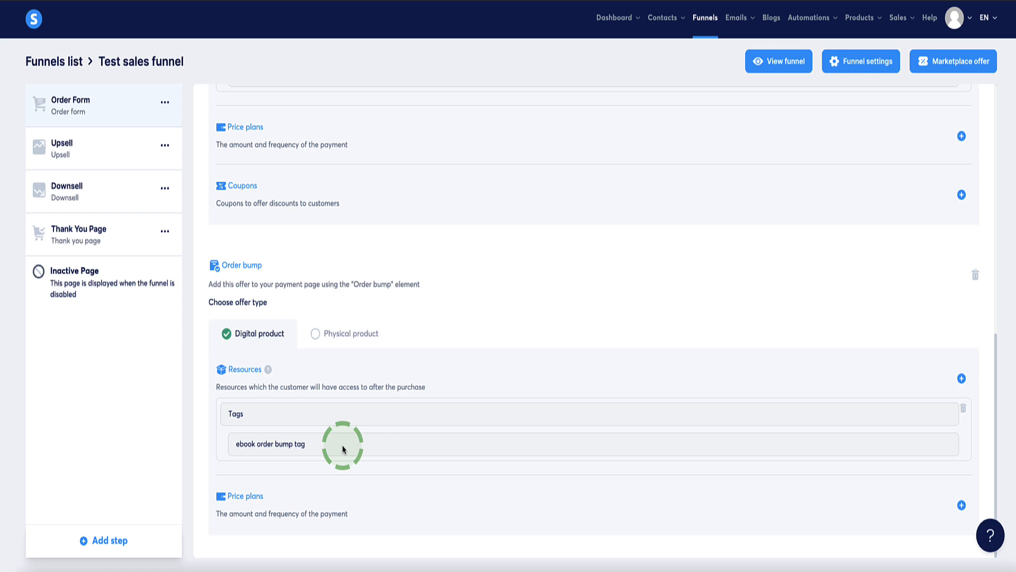
Create a new automation workflow named "order bump demo"
click(816, 24)
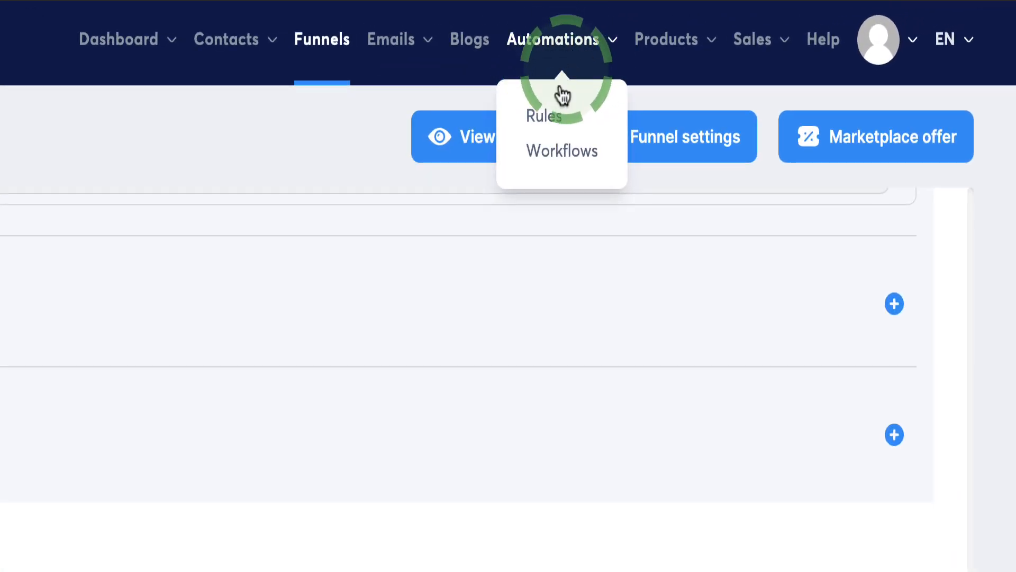
click(557, 152)
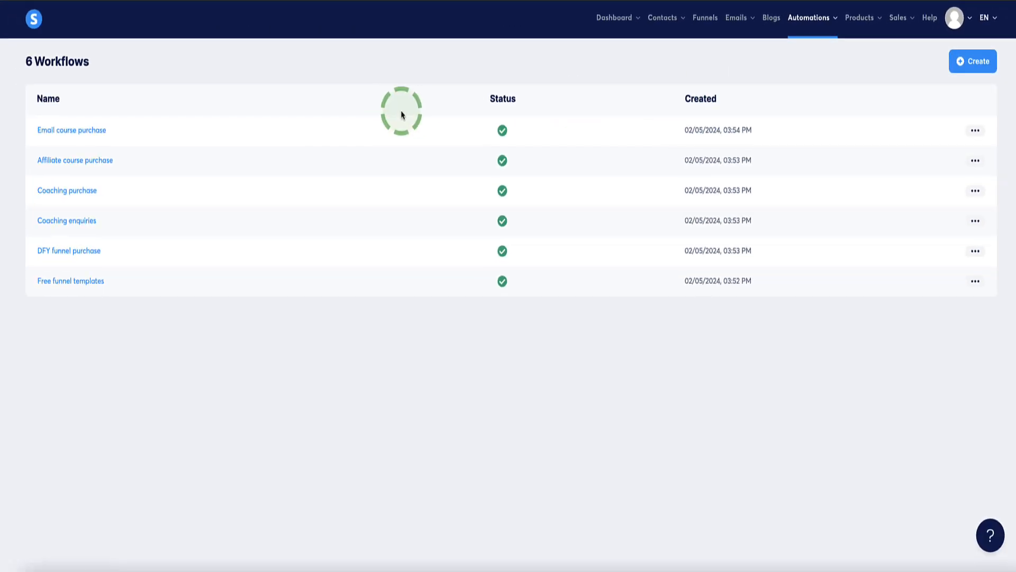
click(972, 61)
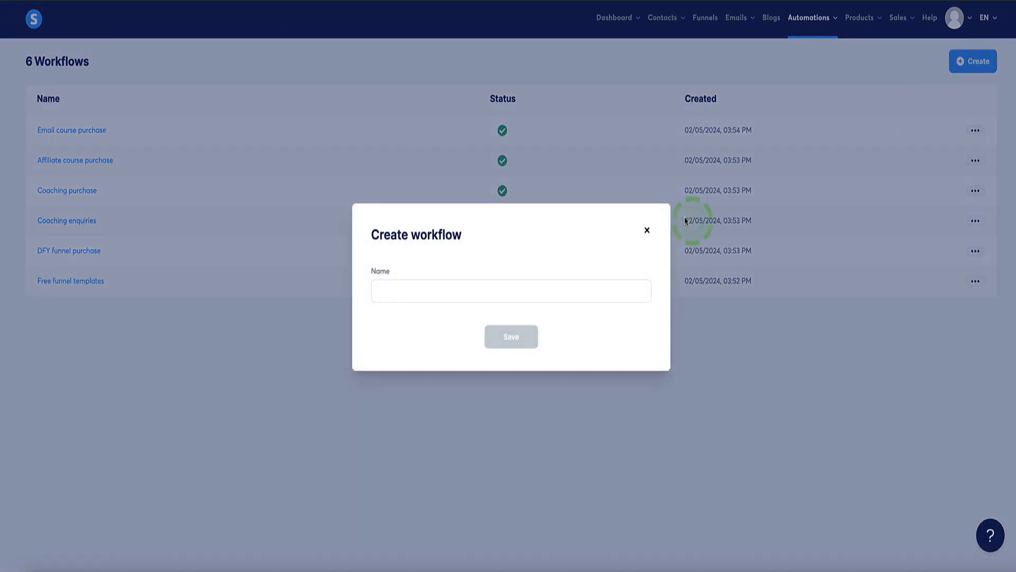
click(422, 294)
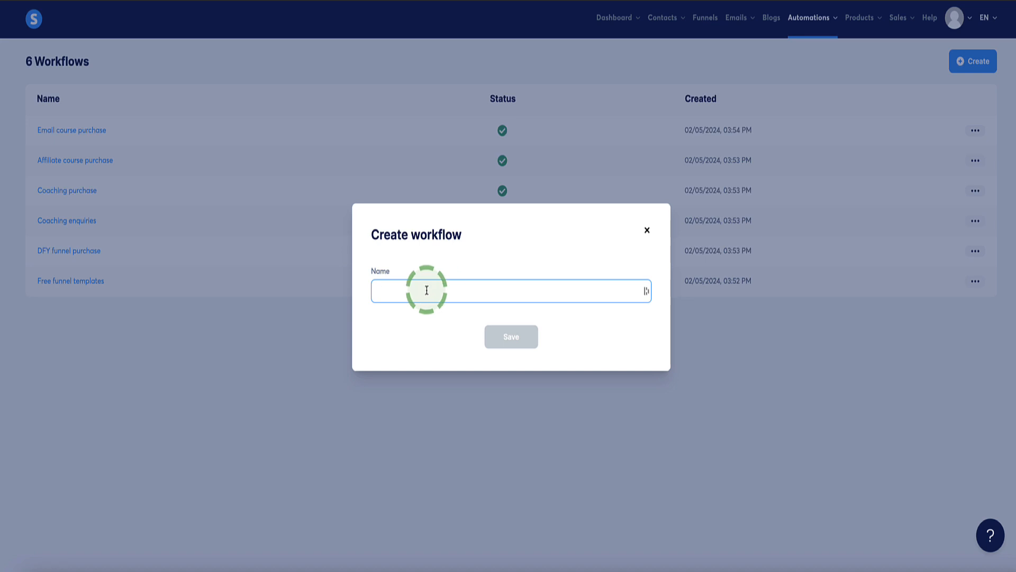
text(order bump demo)
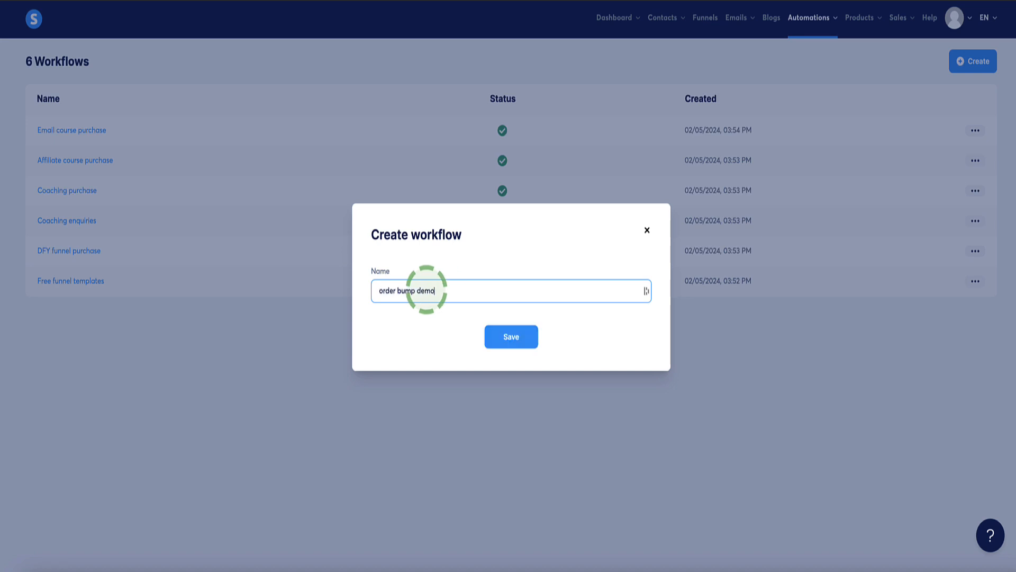
click(399, 324)
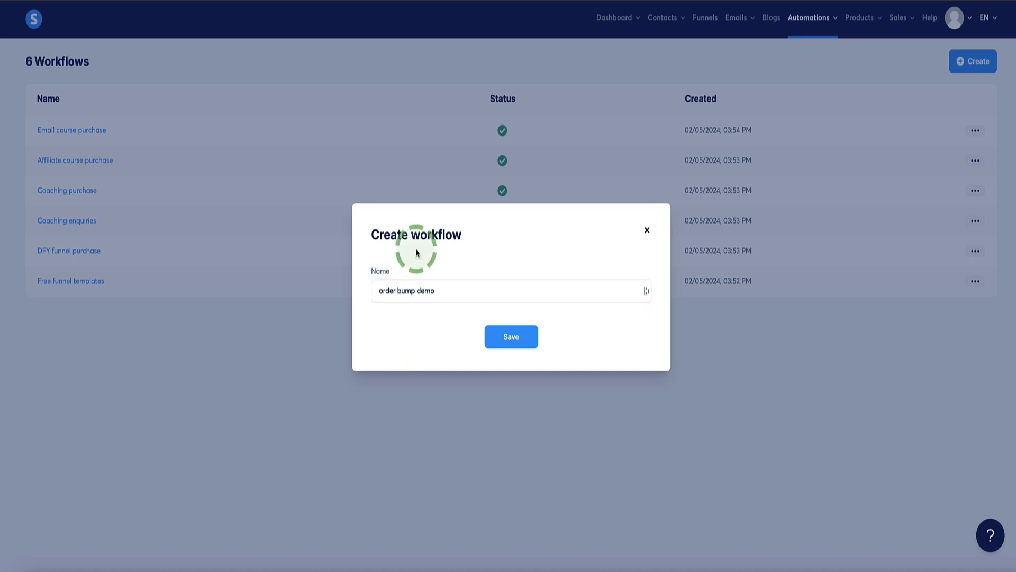
click(509, 342)
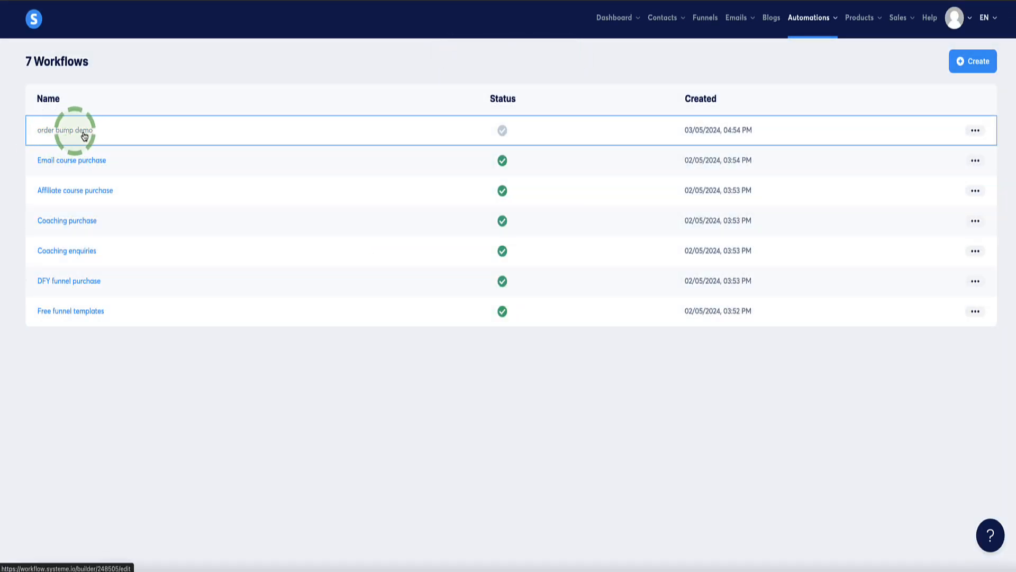
Open the "order bump demo" workflow and add an Apply a tag action with "ebook order bump tag"
click(65, 133)
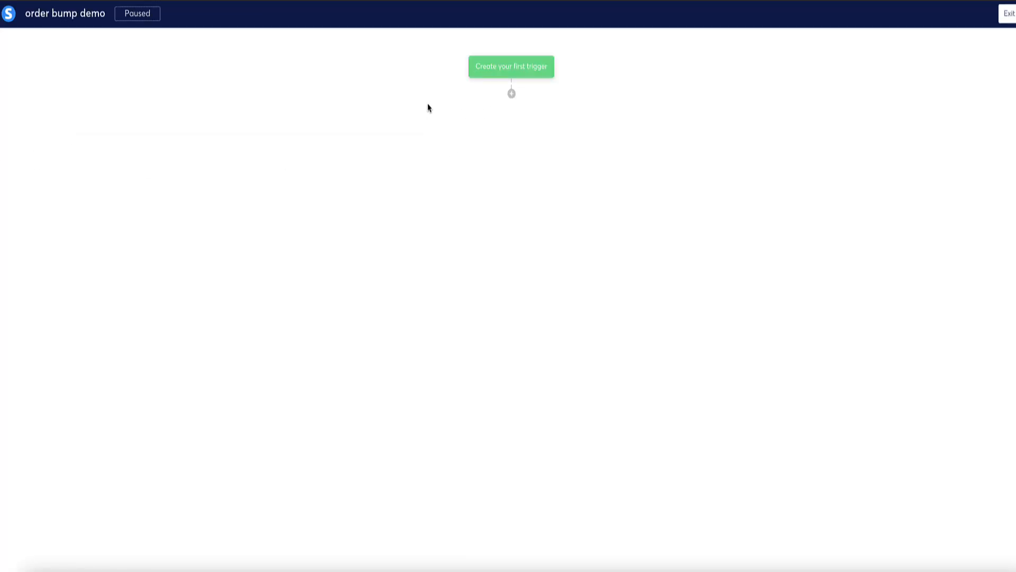
click(512, 95)
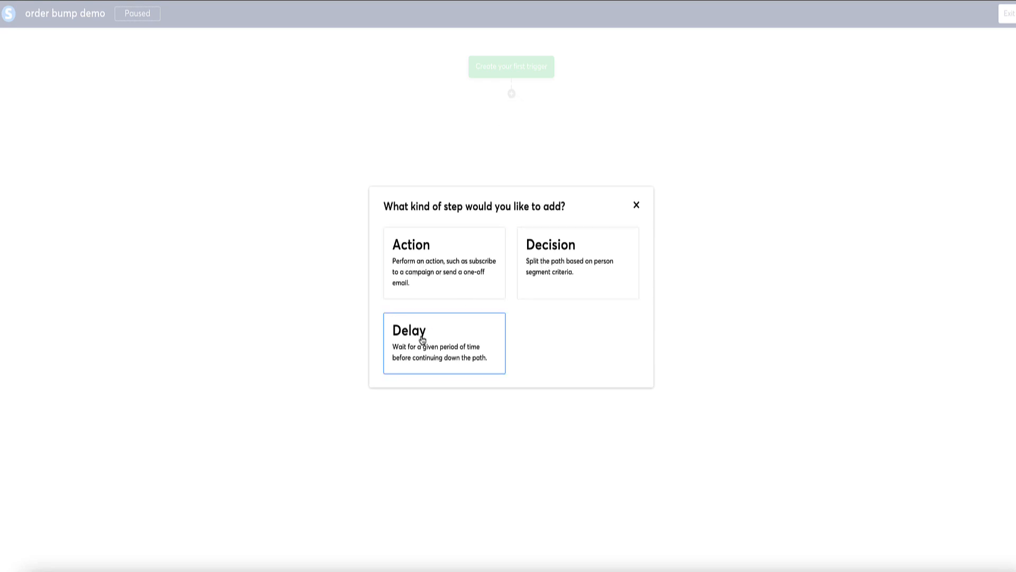
click(424, 257)
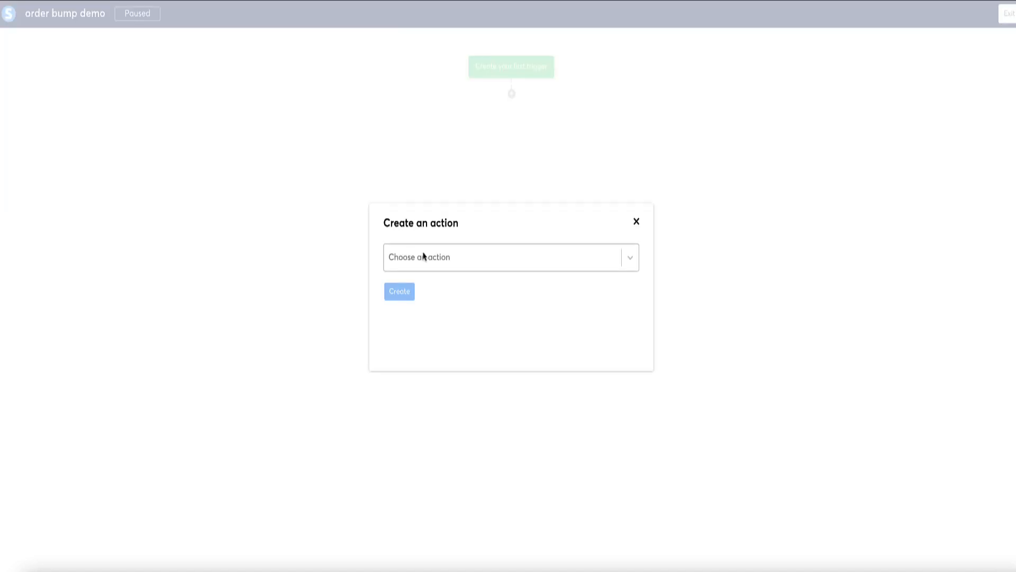
click(630, 259)
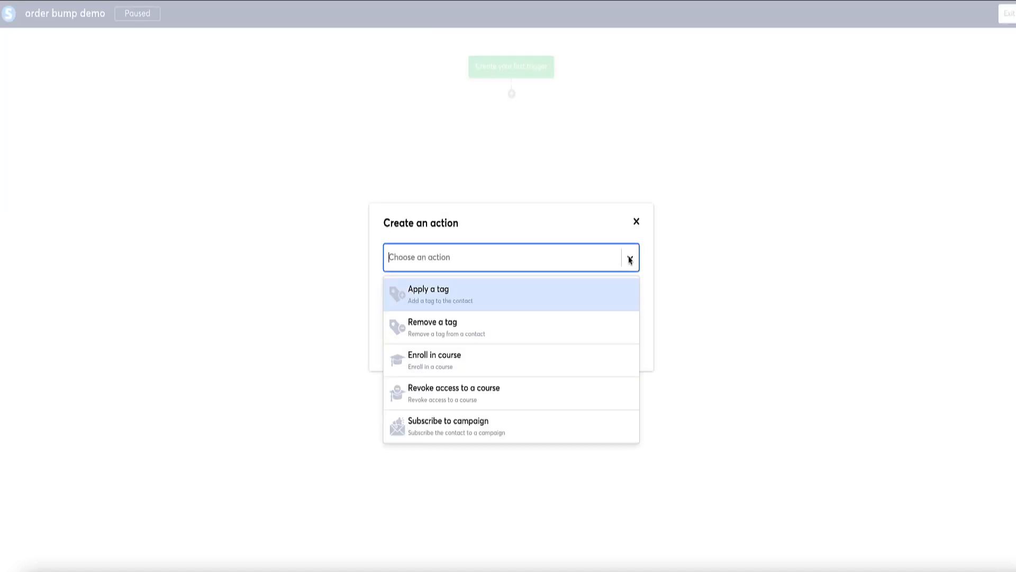
click(427, 294)
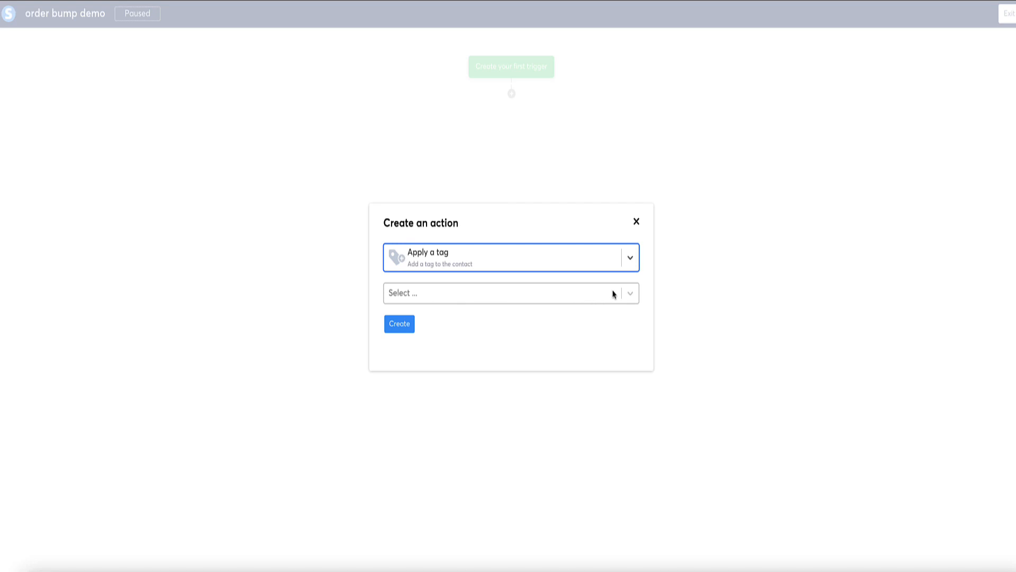
click(629, 294)
scroll(515, 344, down, 10)
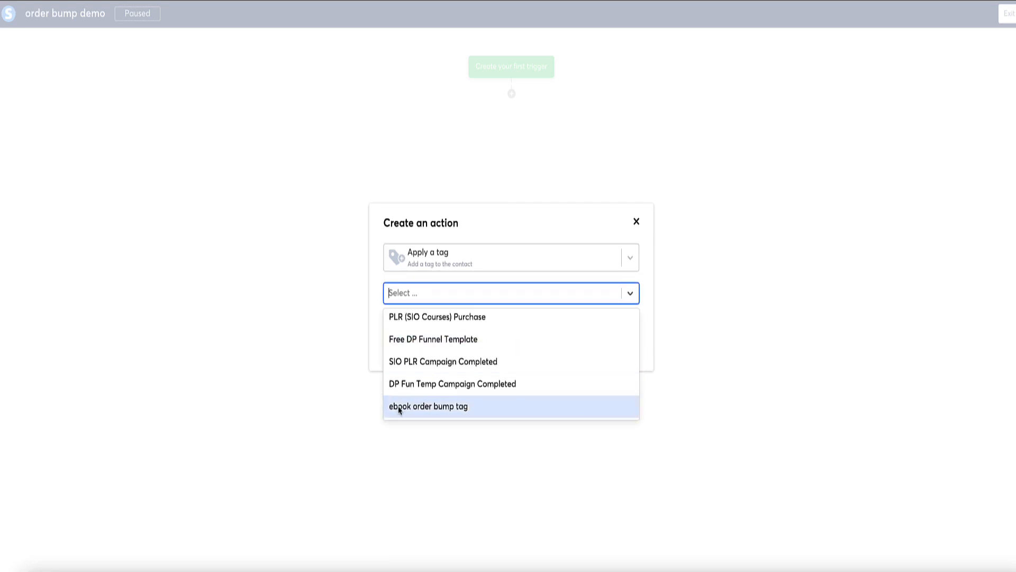
click(429, 410)
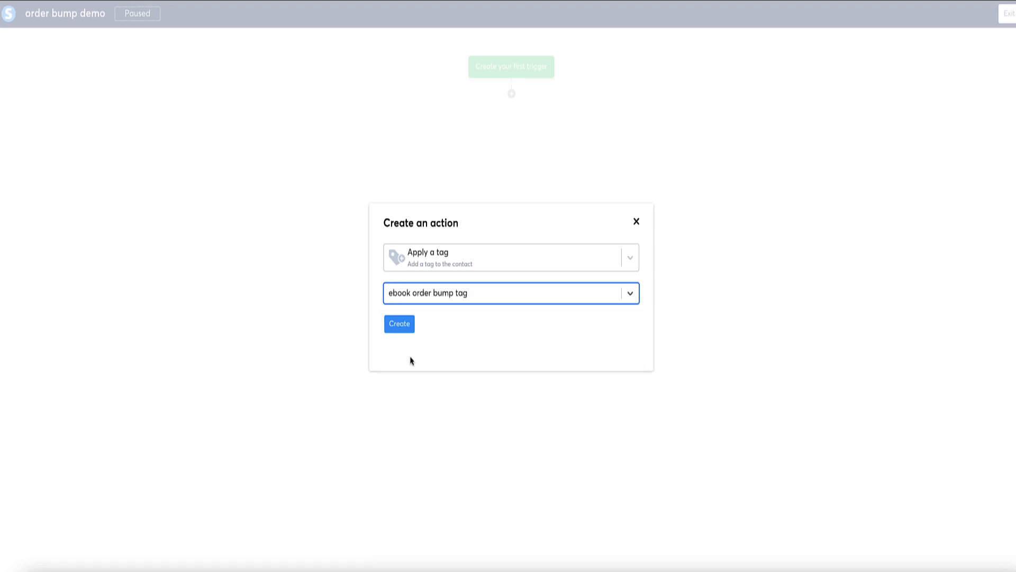
click(401, 327)
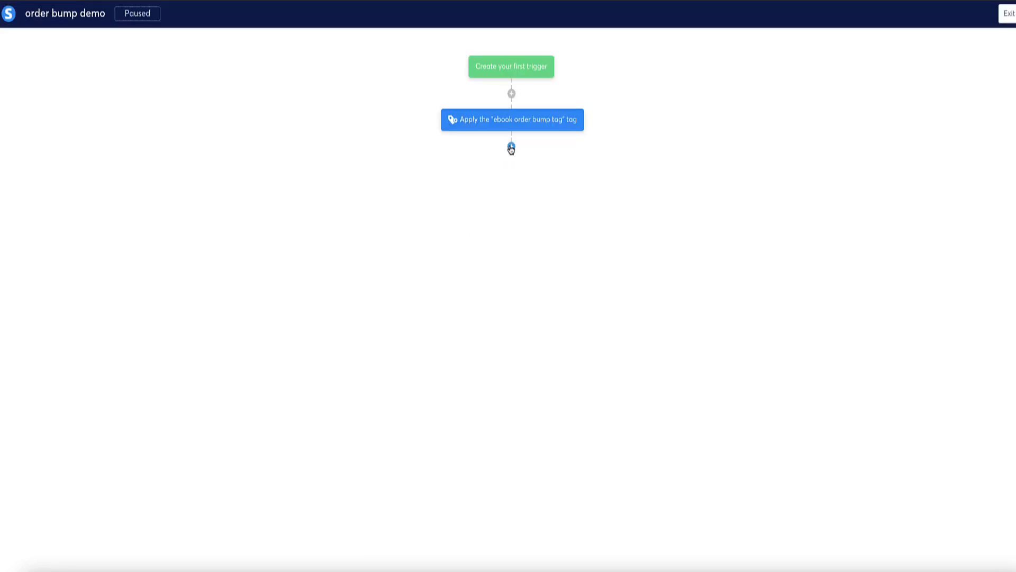
Add a Send an email action after the "ebook order bump tag" action and choose to create a new email for it
mouse_move(524, 121)
click(511, 148)
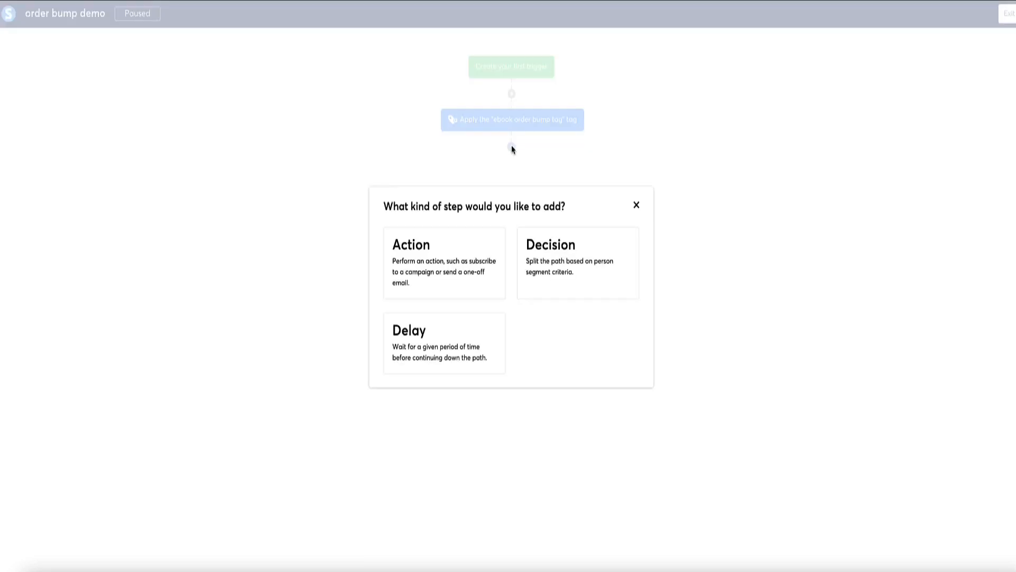
click(431, 258)
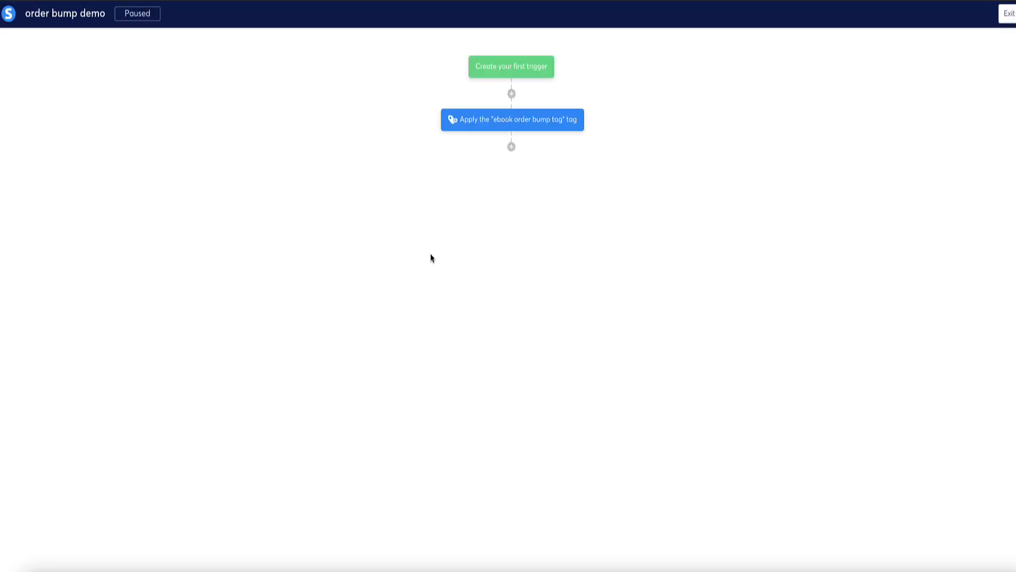
click(630, 258)
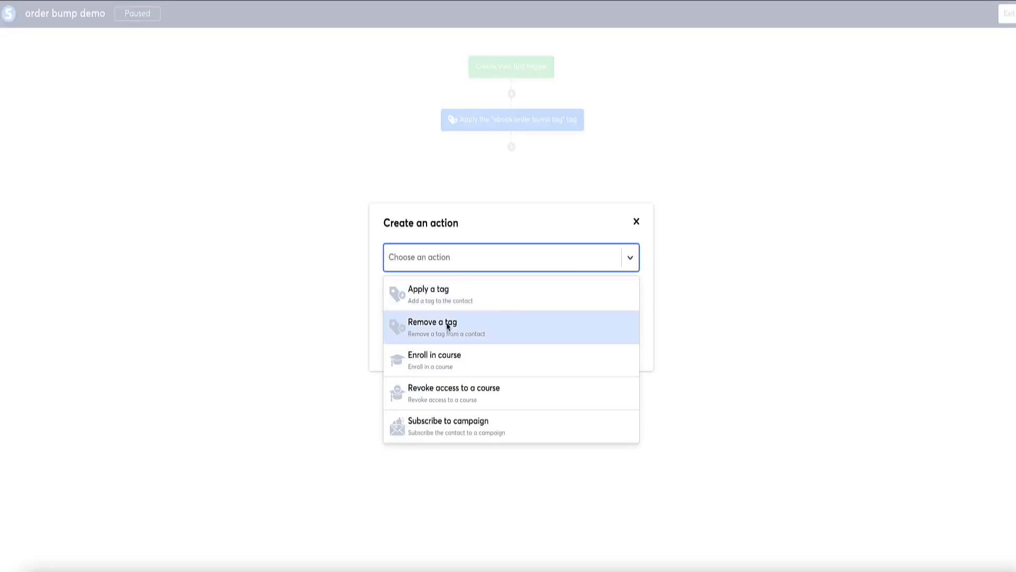
scroll(447, 328, down, 3)
scroll(447, 329, down, 2)
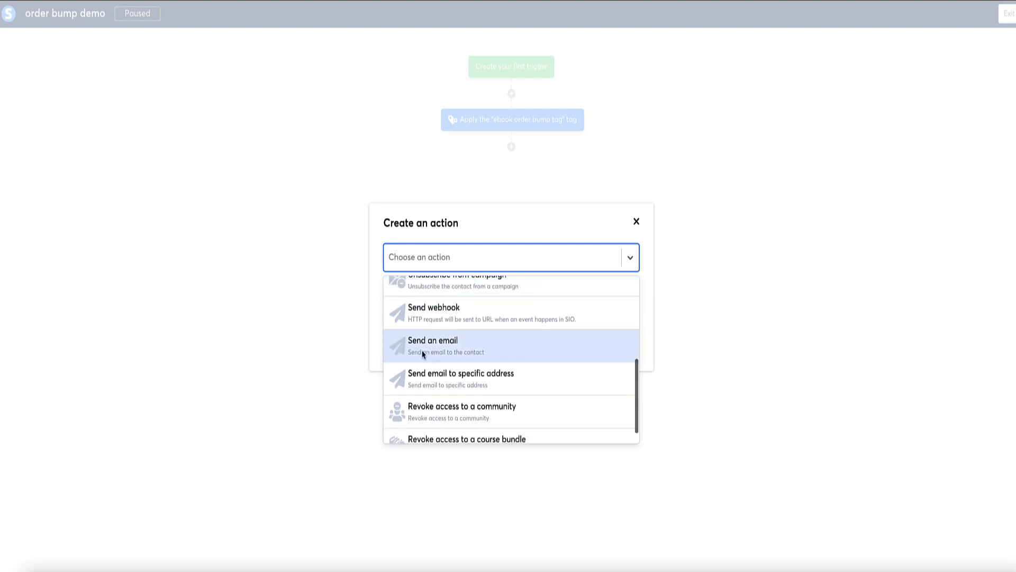
click(434, 346)
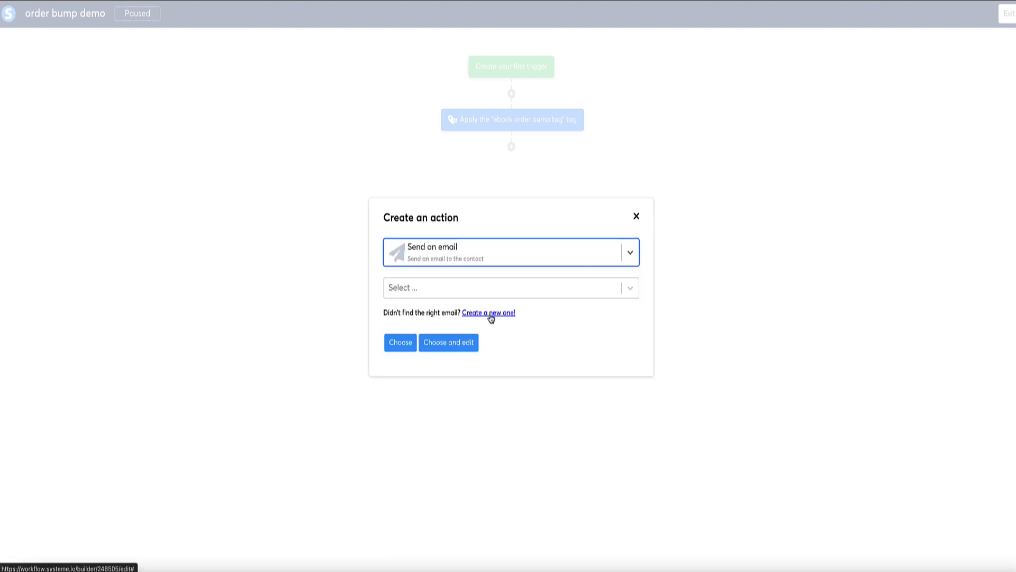
drag(529, 318, 384, 312)
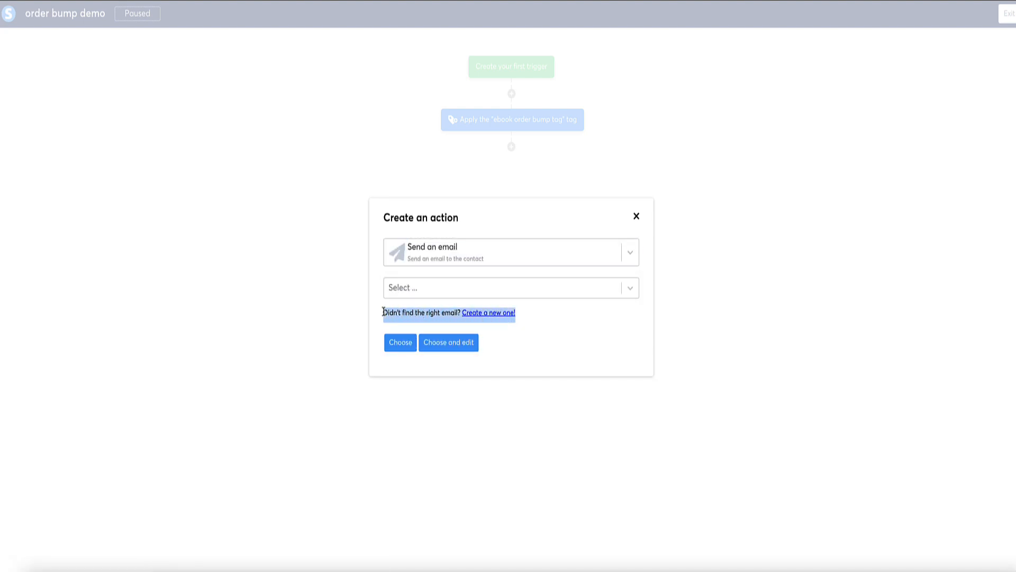
click(483, 317)
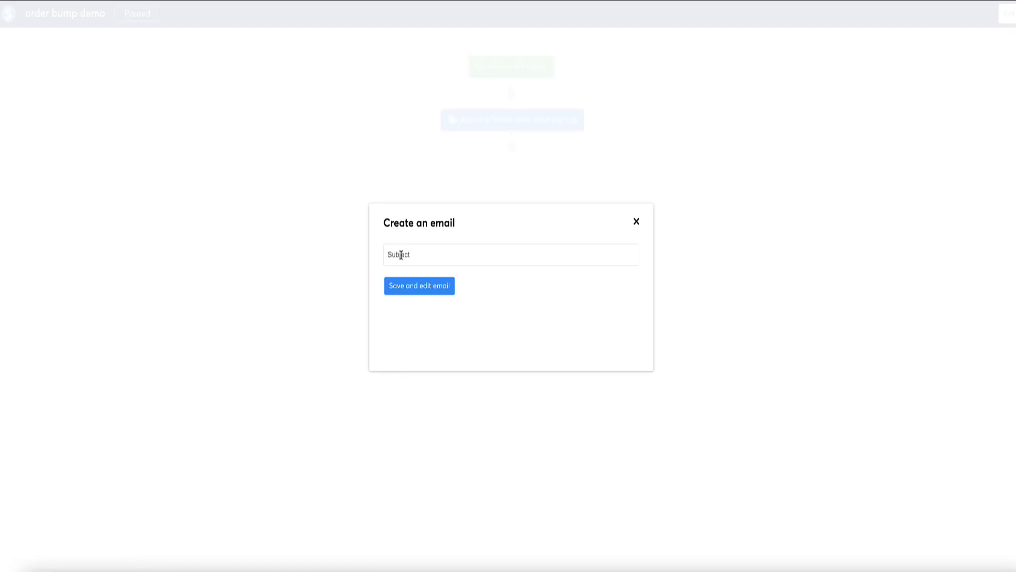
Give the new email the subject "Here's your 'product name' access" and save it for editing
click(401, 255)
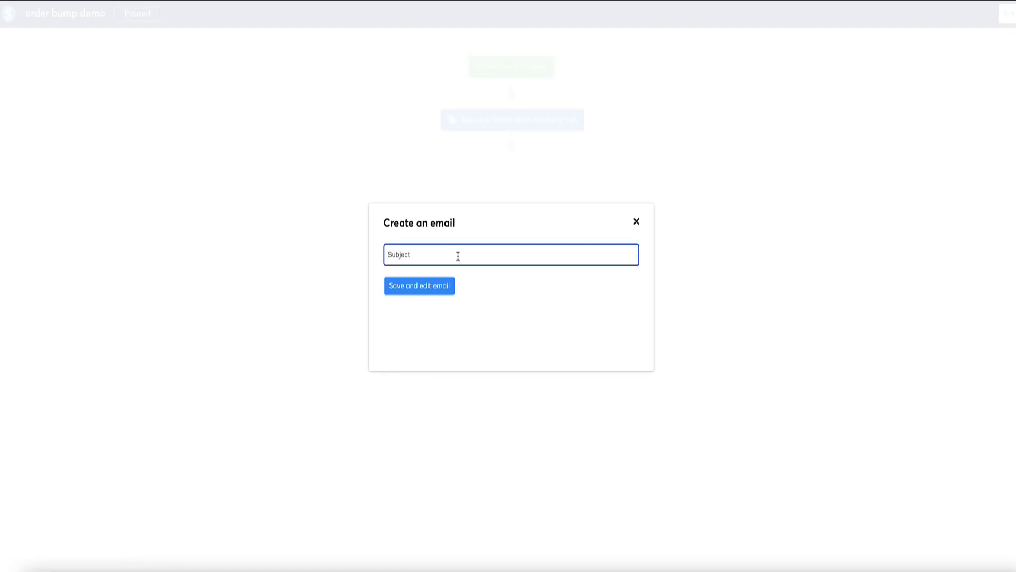
text(Here's your 'product name access)
click(465, 256)
text(')
drag(465, 255, 423, 257)
click(508, 252)
click(407, 288)
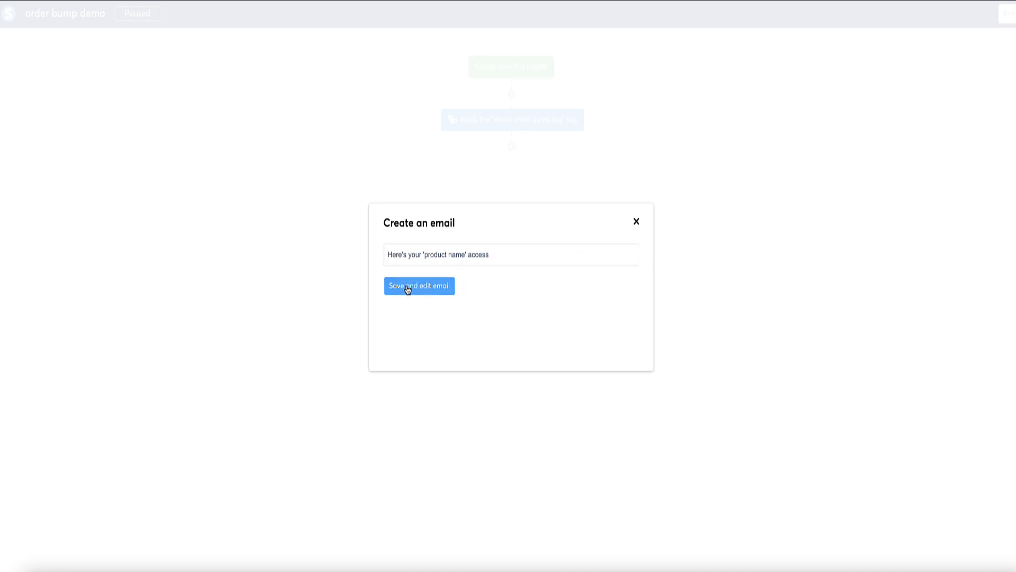
Write the body: "Hey {first_name},", "Thanks for purchasing 'product name!'", "Here's you access to product name." and a "Best," sign-off with the sender's first name
scroll(409, 286, down, 1)
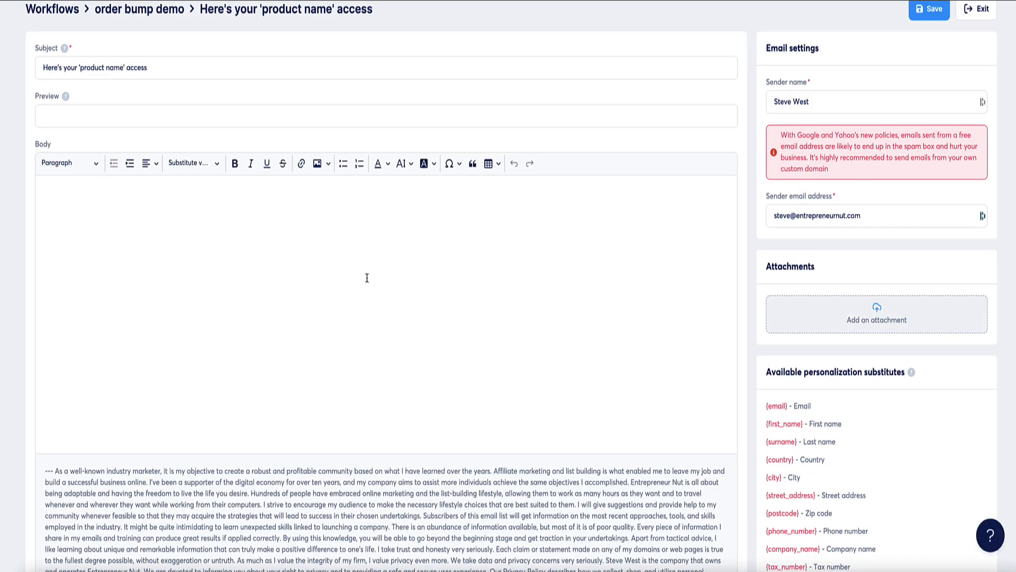
scroll(365, 277, up, 1)
click(291, 265)
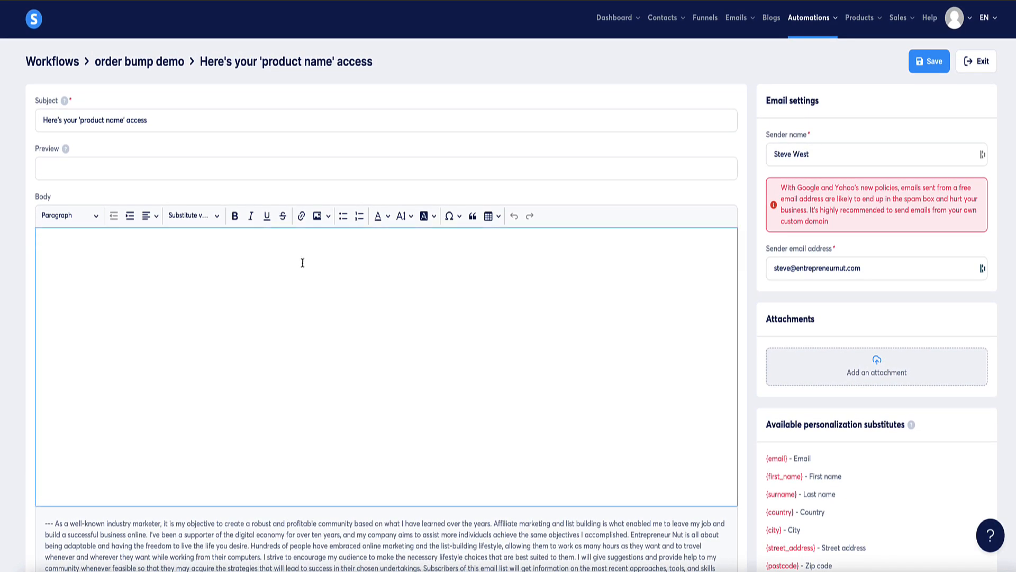
text(Hey {first_name},  Thanks for purchasing ‘product name!’  Here's you access to product name.  Best, Steve)
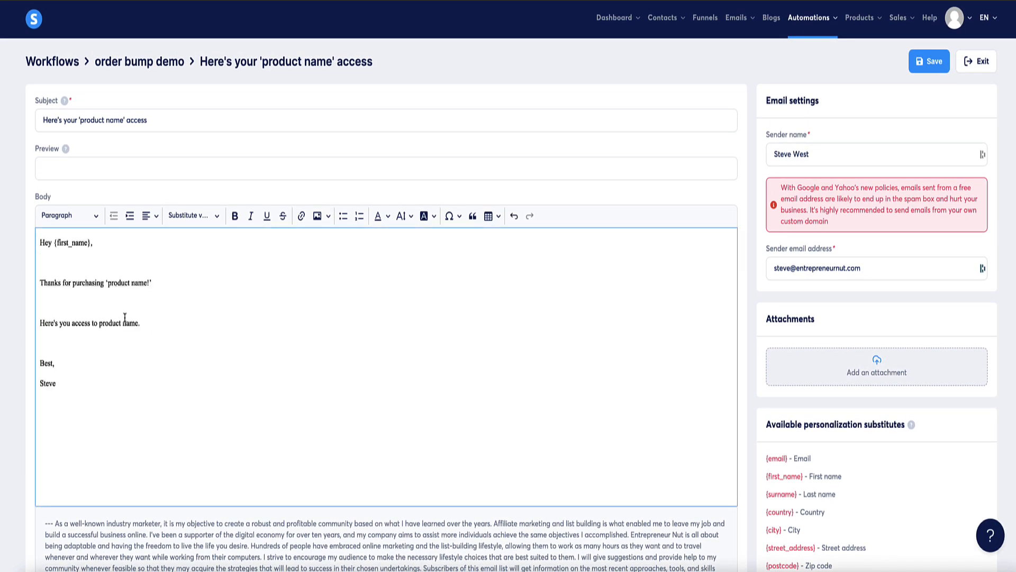
drag(152, 321, 41, 324)
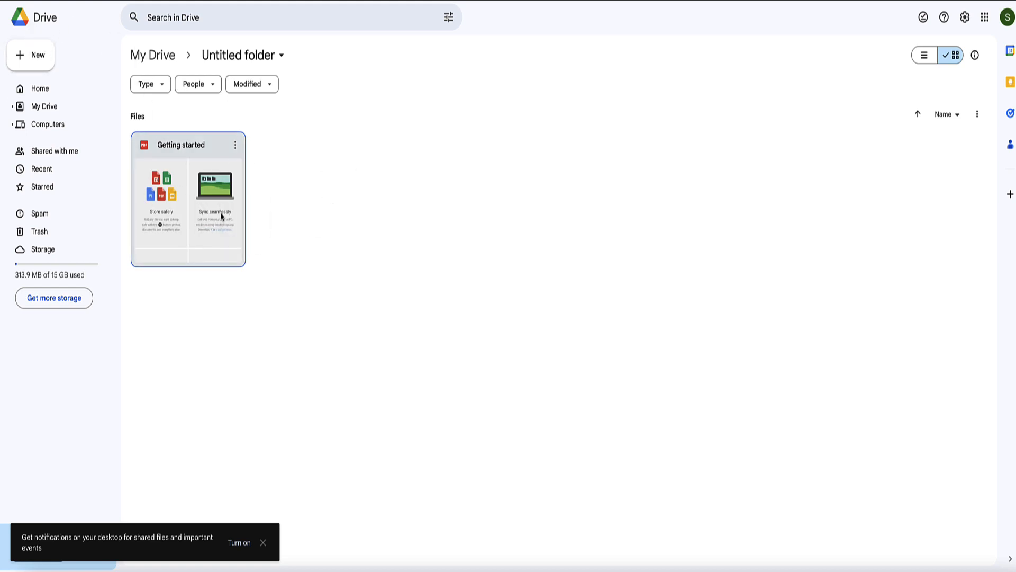
Switch to Google Drive, share the "Getting started" PDF with anyone with the link, and copy its link
click(234, 149)
mouse_move(263, 262)
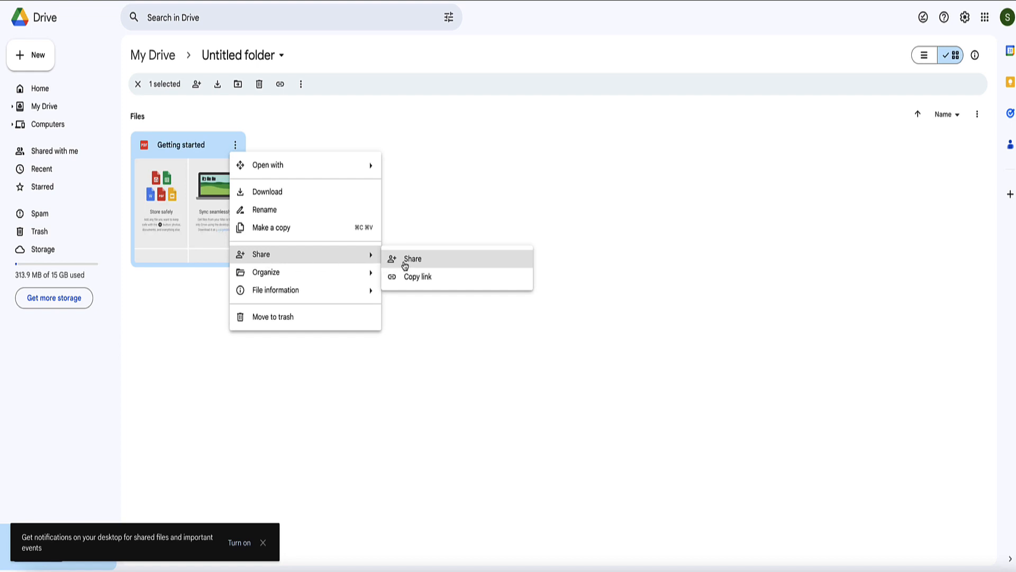
click(411, 266)
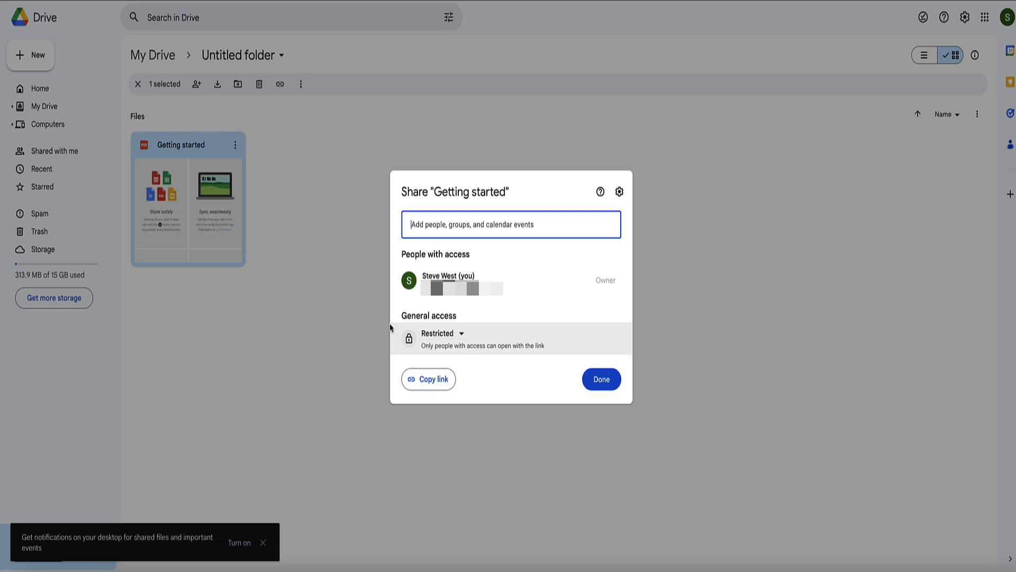
click(461, 335)
click(457, 385)
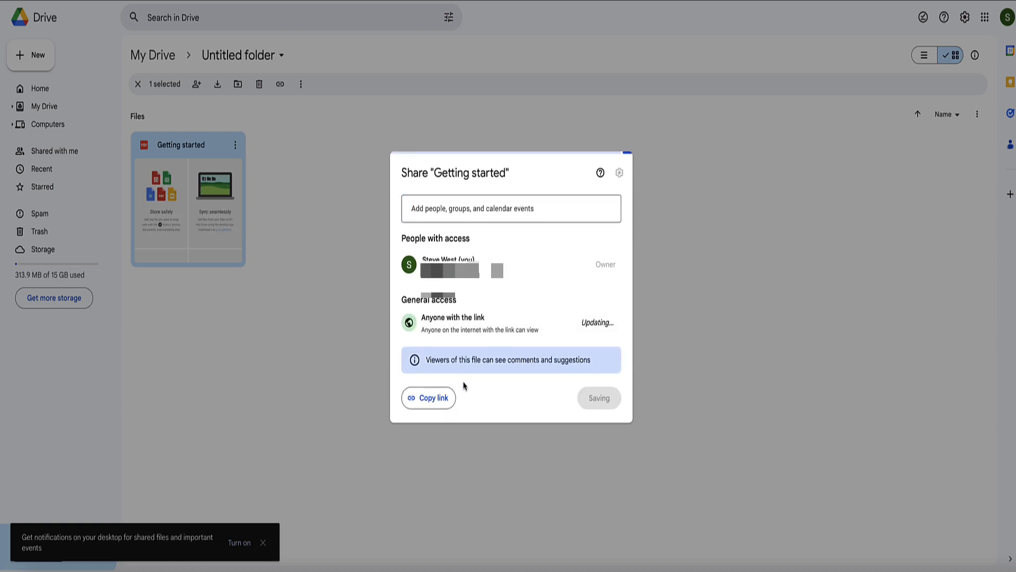
click(439, 400)
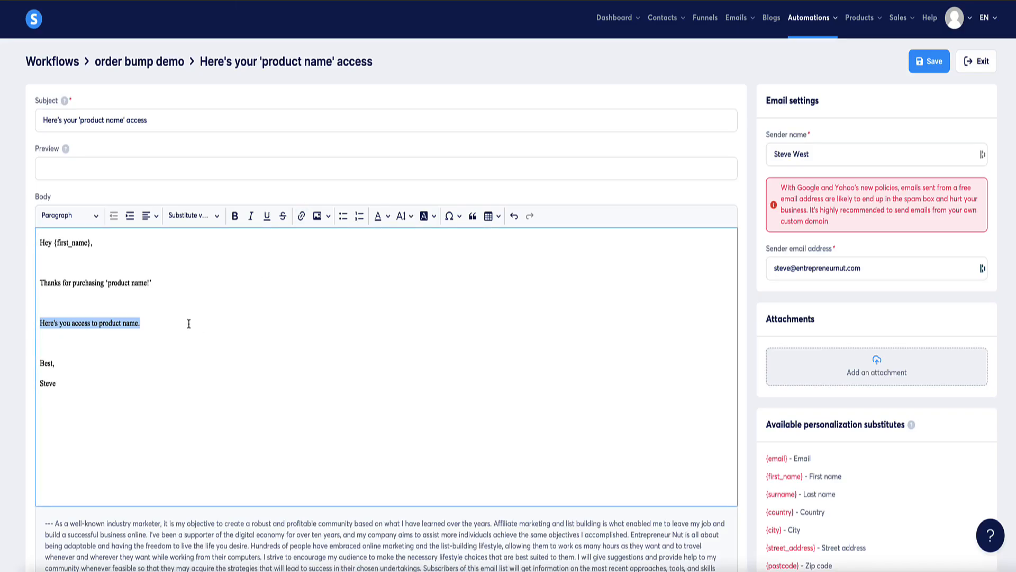
Back in systeme.io, link the line "Here's you access to product name." to the copied Drive URL, then save and exit the email
drag(153, 323, 28, 323)
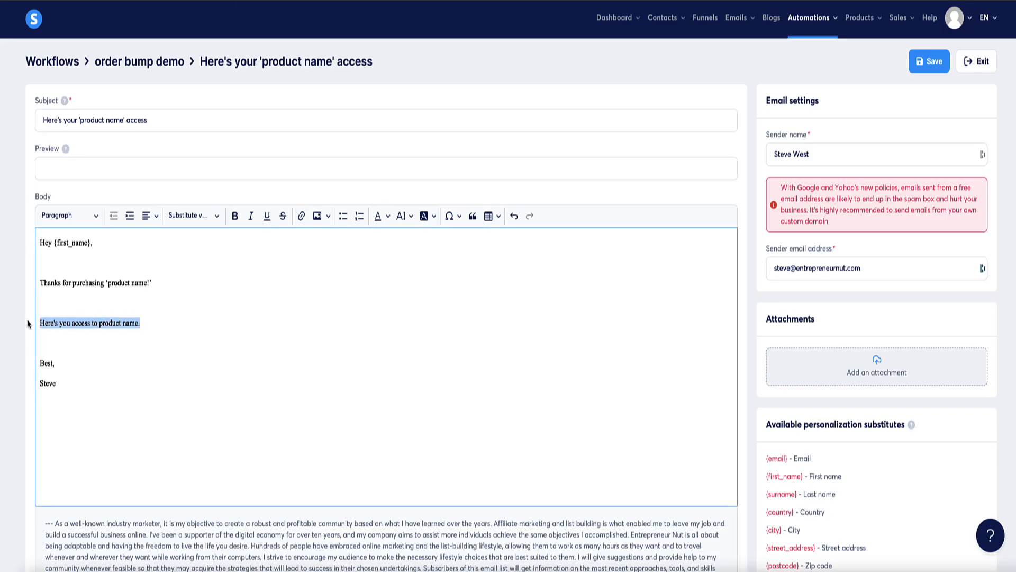
click(301, 215)
key(ctrl+v)
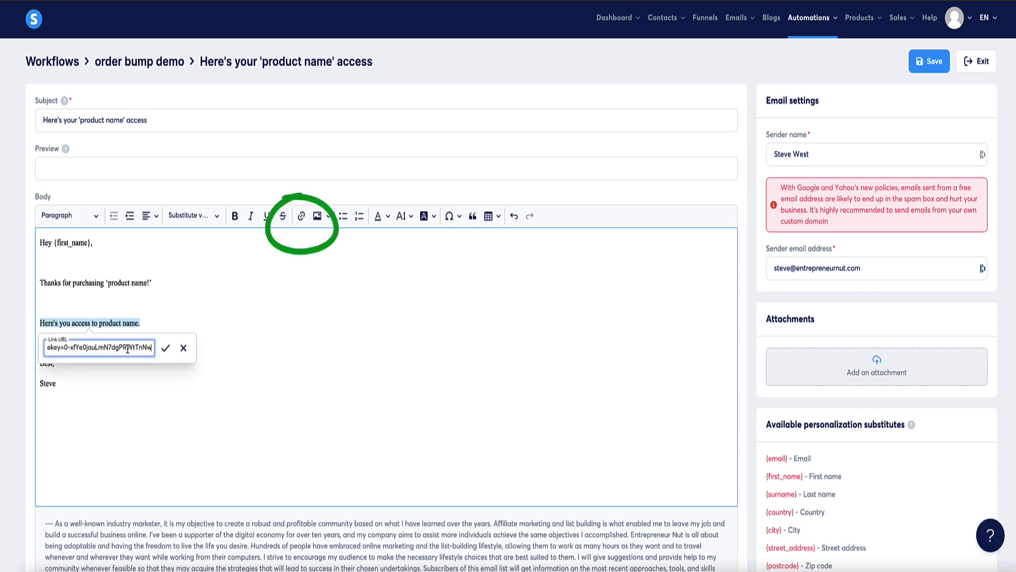
click(166, 348)
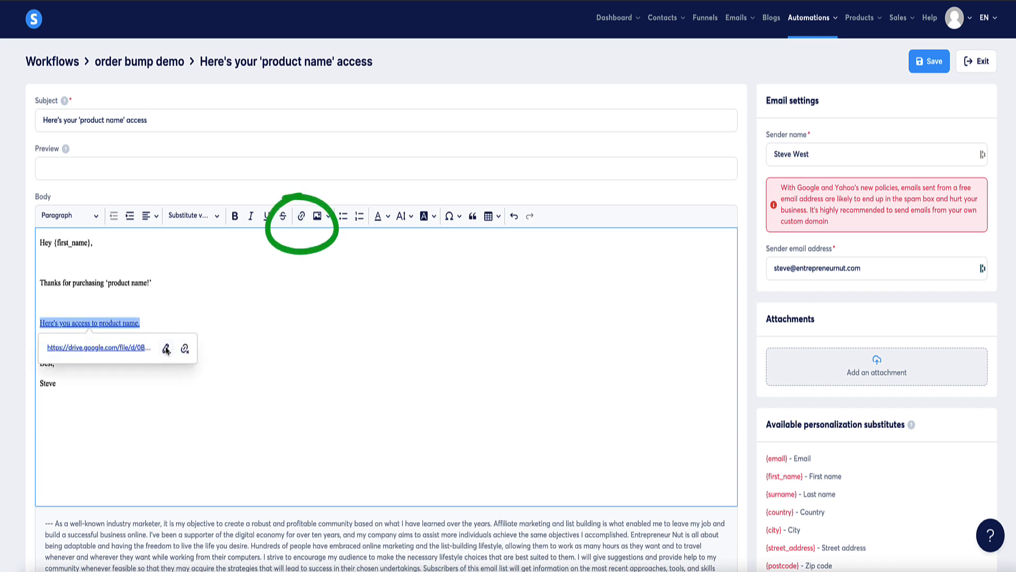
click(192, 394)
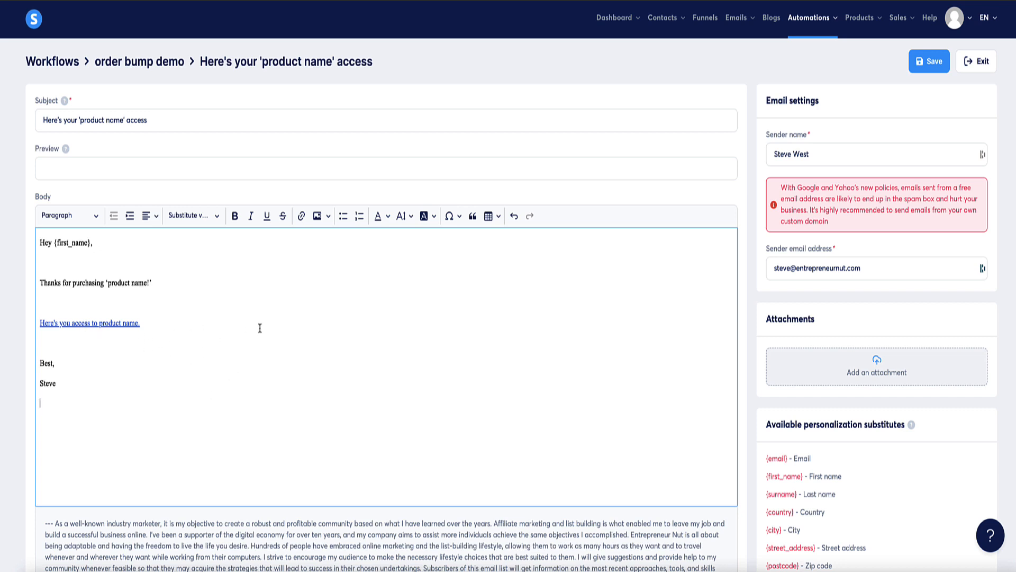
click(930, 61)
click(977, 62)
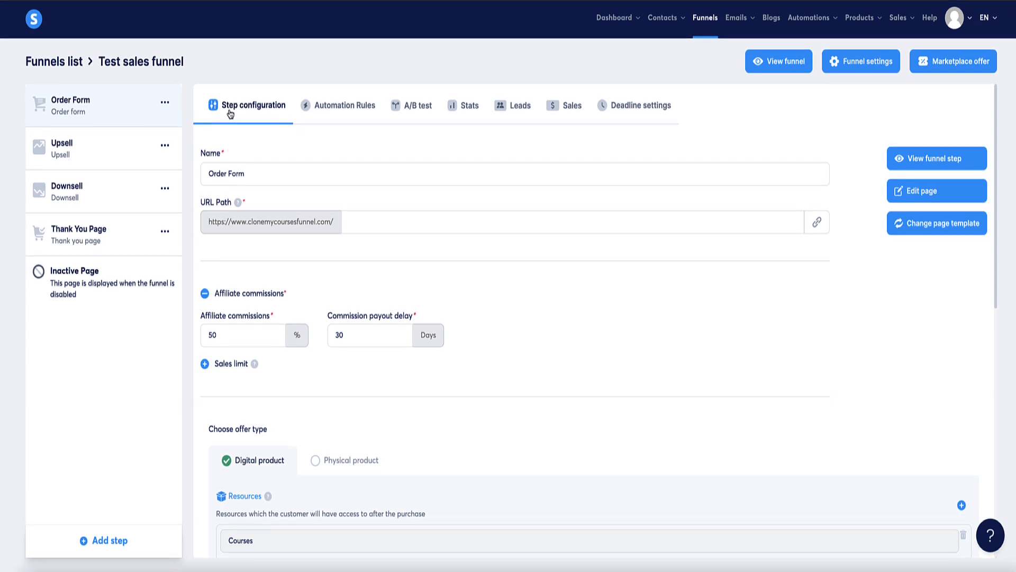
Start adding a price plan to the order bump in the Order Form step of the Test sales funnel
scroll(254, 133, down, 10)
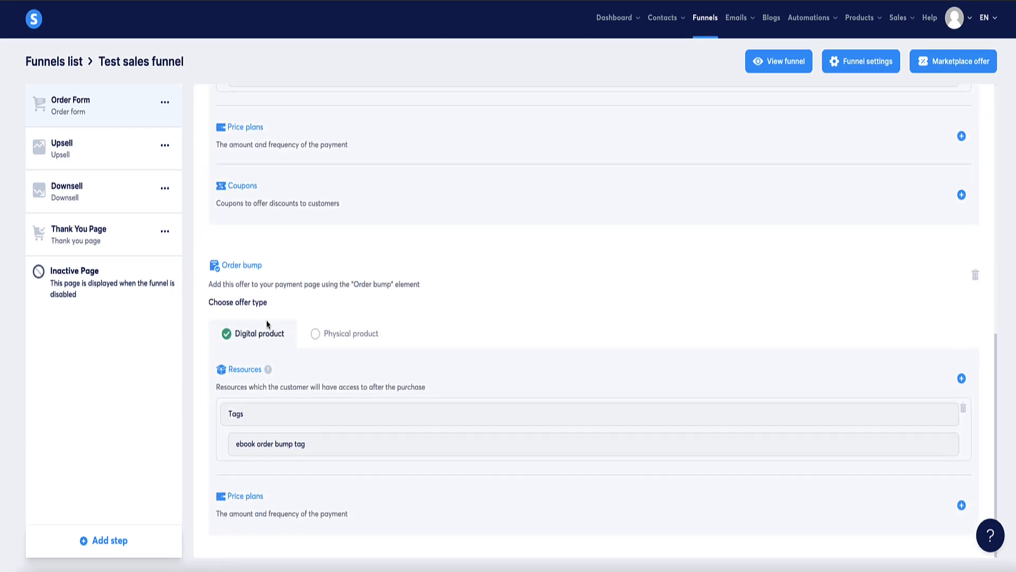
drag(270, 267, 220, 265)
click(582, 276)
click(961, 506)
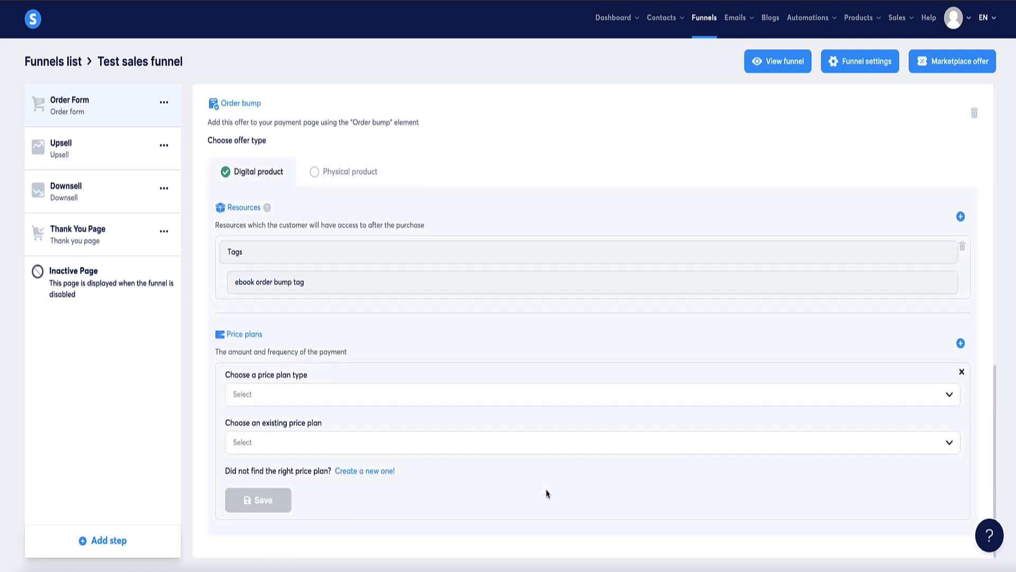